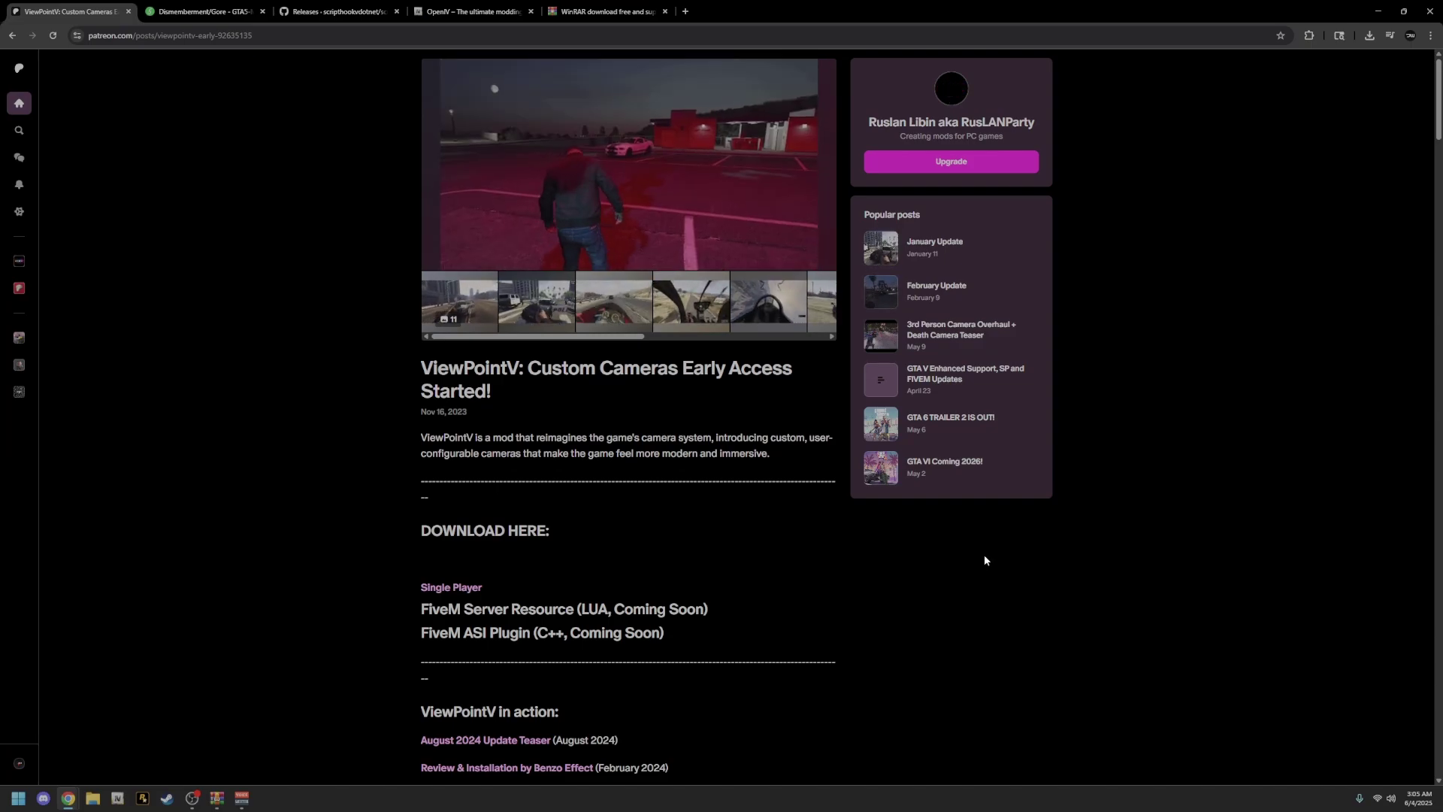
- Look over the ViewPointV post's download section, then check the OpenIV and WinRAR download pages
{"action": "scroll", "coordinate": [983, 549], "scroll_direction": "down", "scroll_amount": 2}
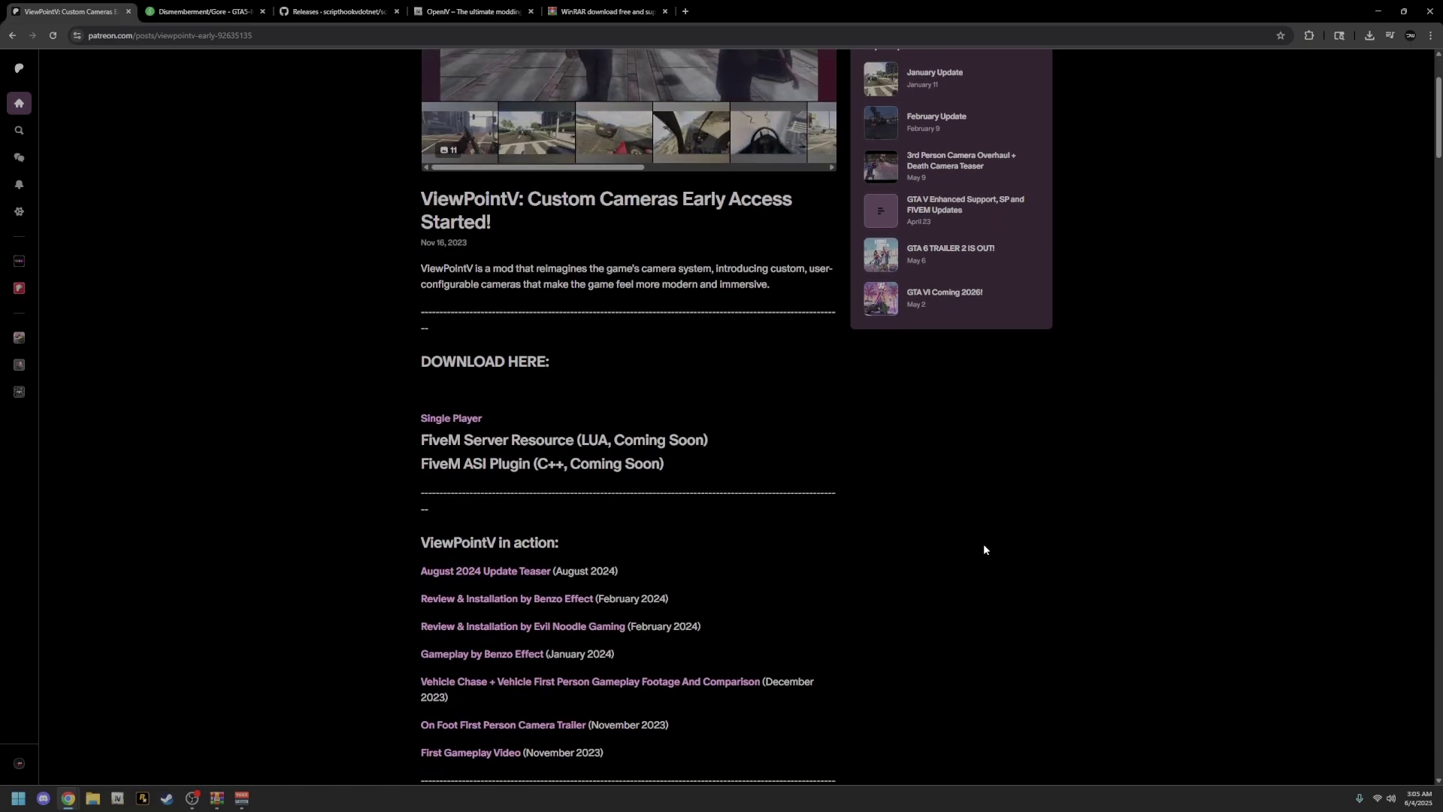
{"action": "scroll", "coordinate": [981, 542], "scroll_direction": "down", "scroll_amount": 1}
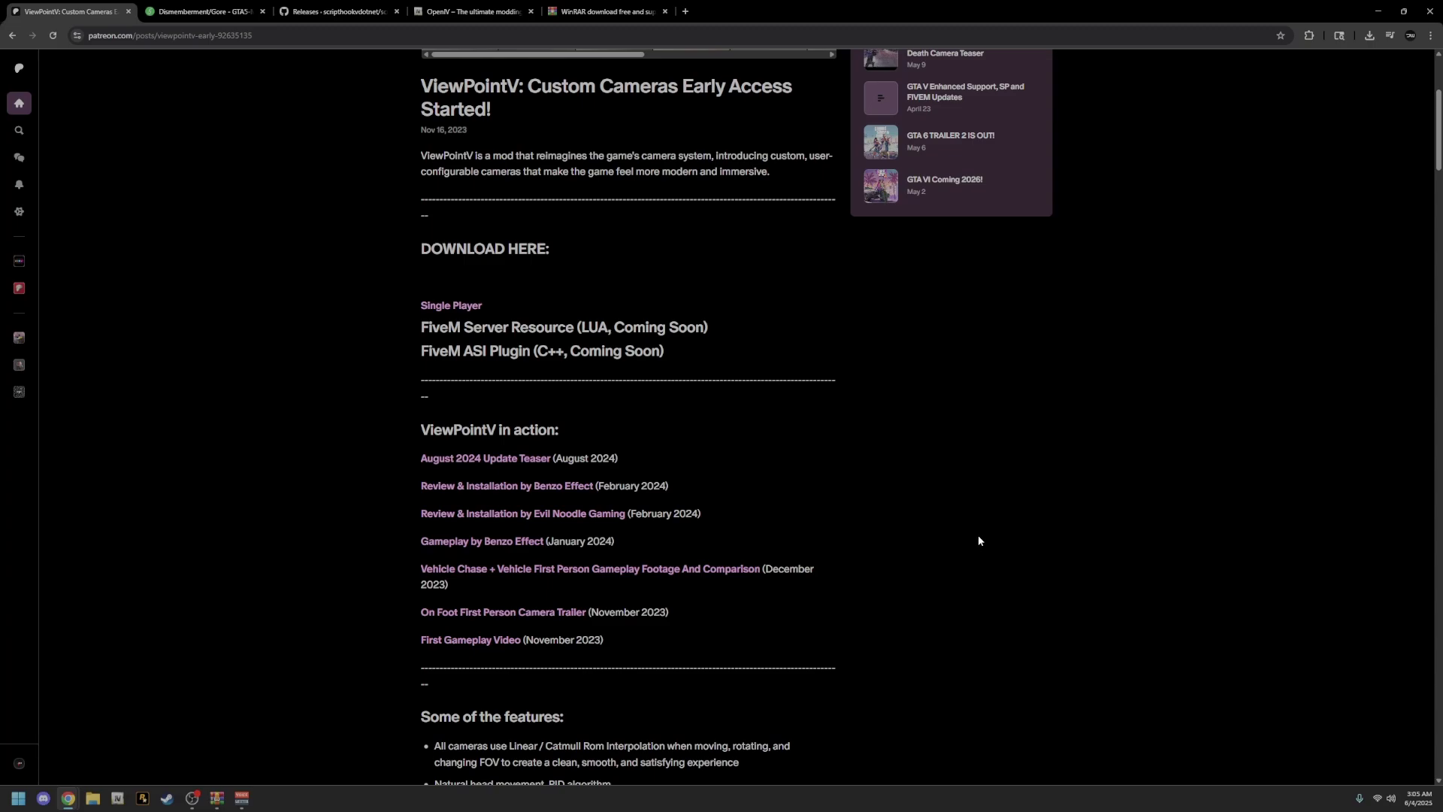
{"action": "scroll", "coordinate": [977, 534], "scroll_direction": "down", "scroll_amount": 1}
{"action": "scroll", "coordinate": [1130, 499], "scroll_direction": "up", "scroll_amount": 1}
{"action": "left_click", "coordinate": [453, 15]}
{"action": "left_click", "coordinate": [560, 12]}
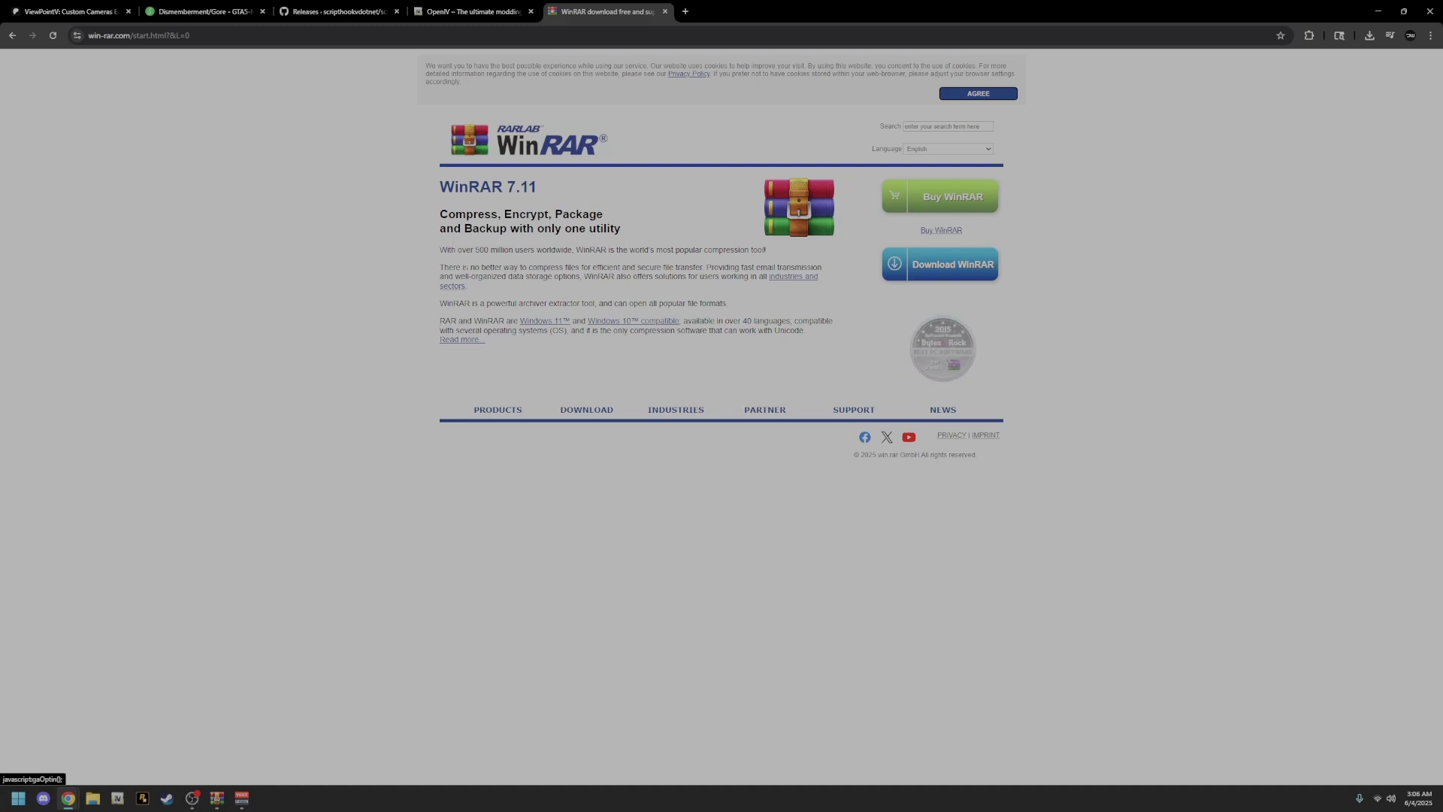
- Open the ViewPointV Single Player download post and view the checkout page for the Full Mod Access membership
{"action": "left_click", "coordinate": [87, 15]}
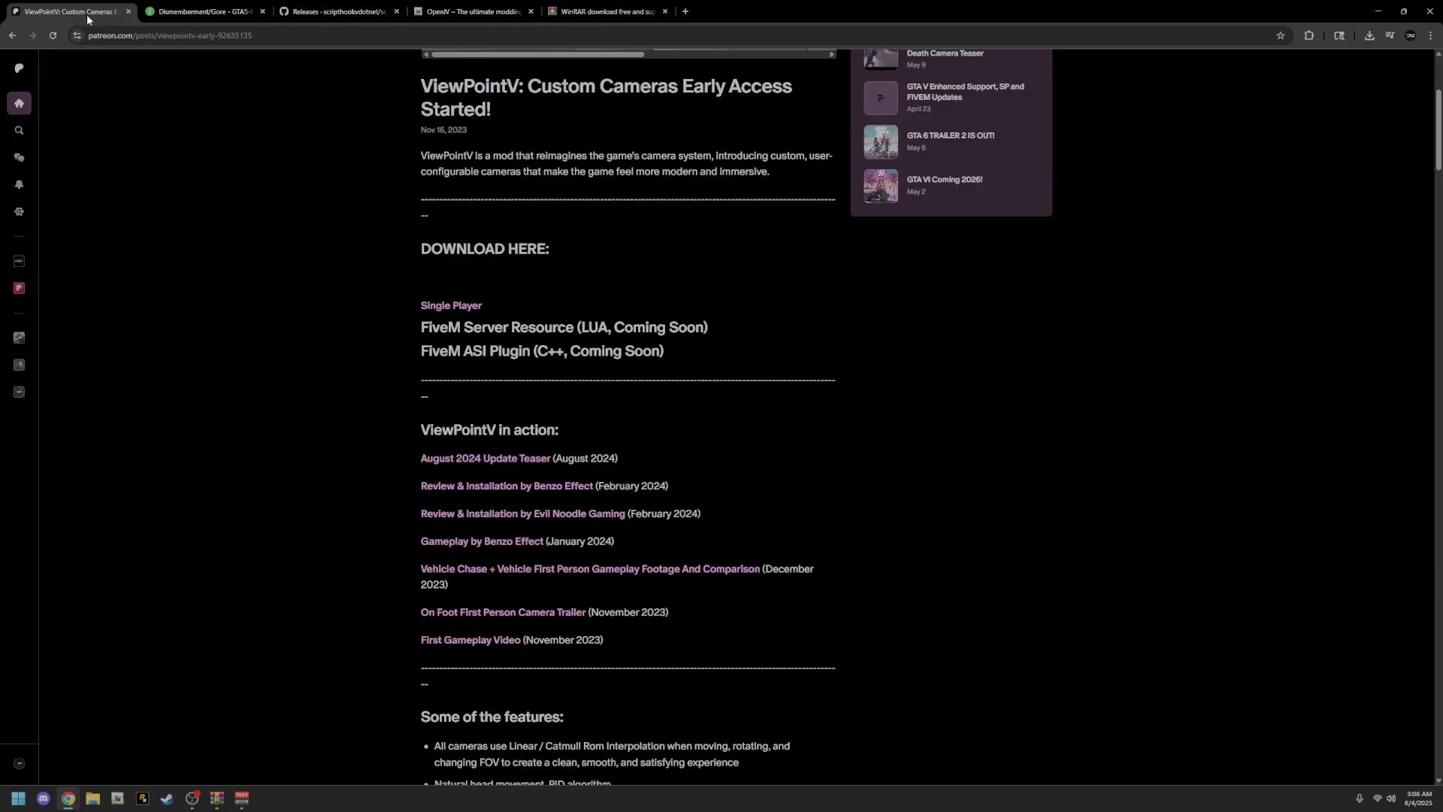
{"action": "scroll", "coordinate": [570, 242], "scroll_direction": "up", "scroll_amount": 1}
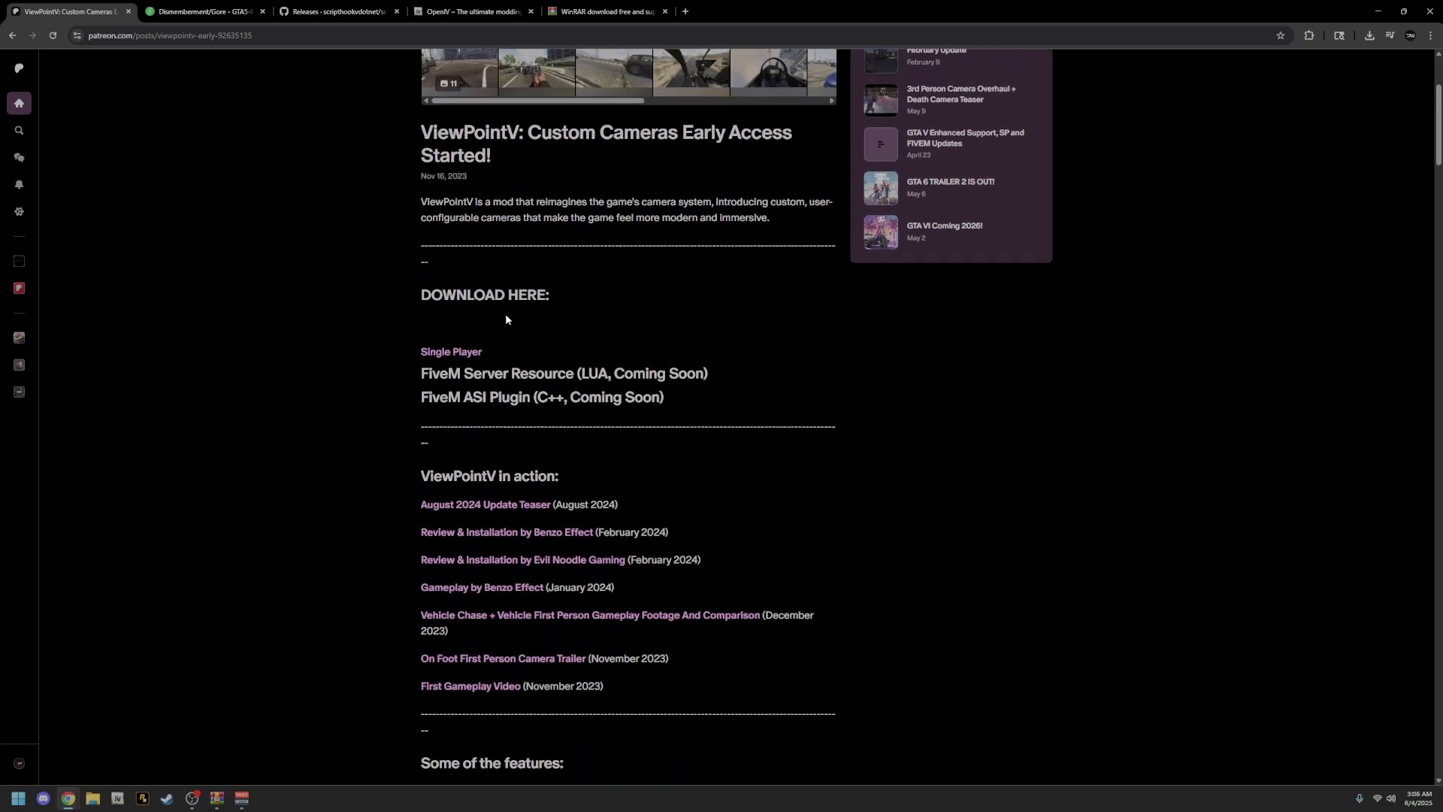
{"action": "left_click", "coordinate": [455, 330]}
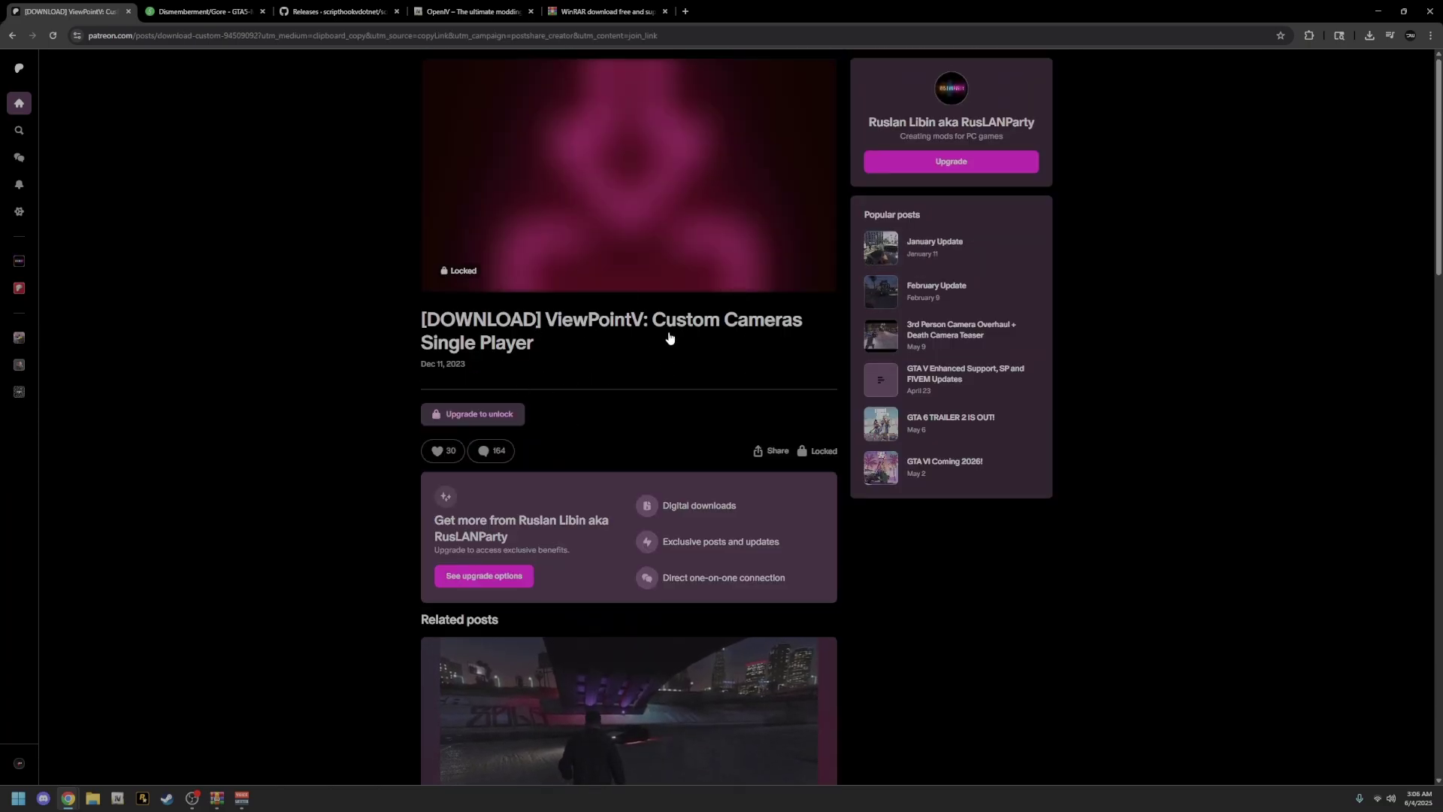
{"action": "scroll", "coordinate": [681, 433], "scroll_direction": "down", "scroll_amount": 1}
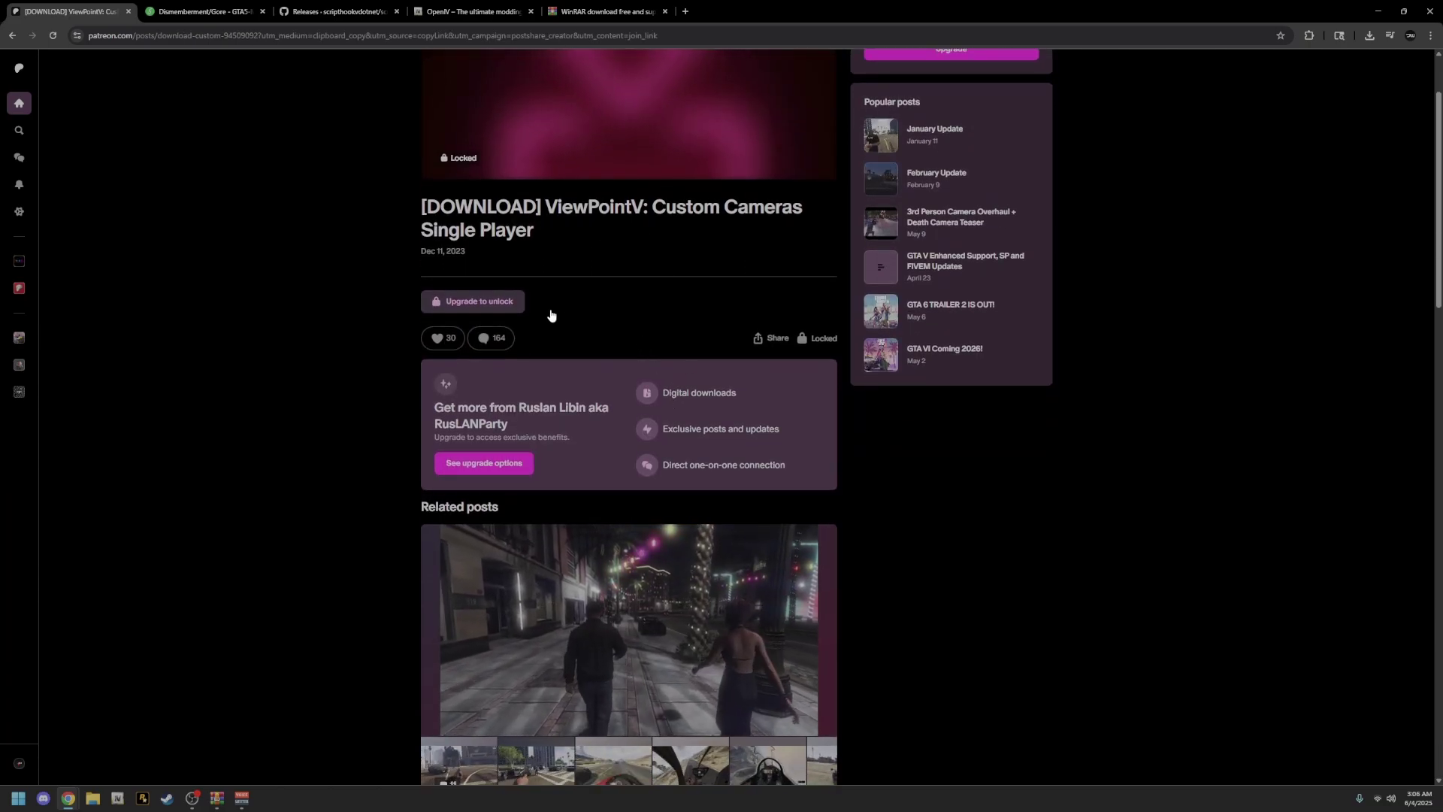
{"action": "left_click", "coordinate": [744, 411]}
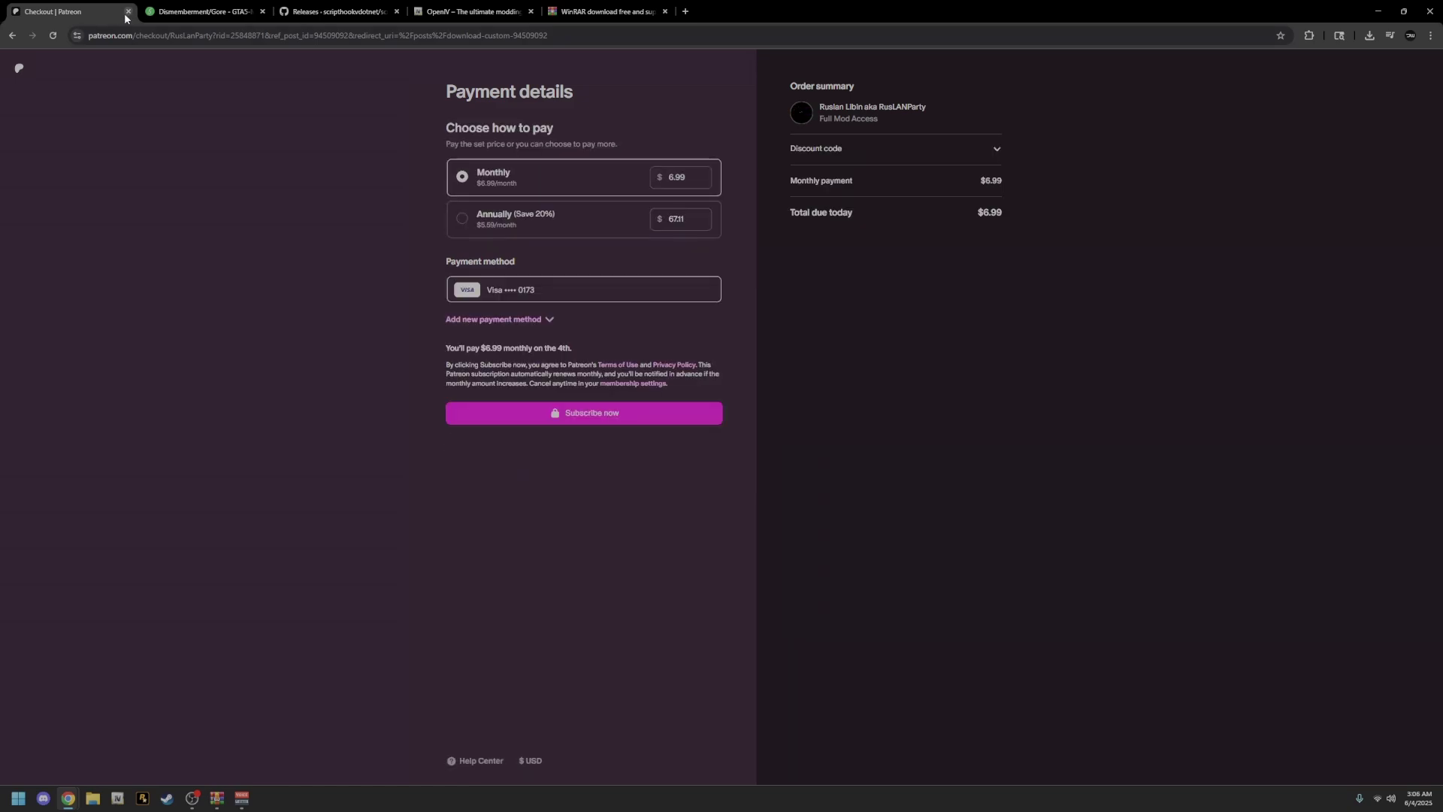
- Show the Dismemberment/Gore mod page and briefly view the ViewPointV archive in WinRAR
{"action": "left_click", "coordinate": [192, 11]}
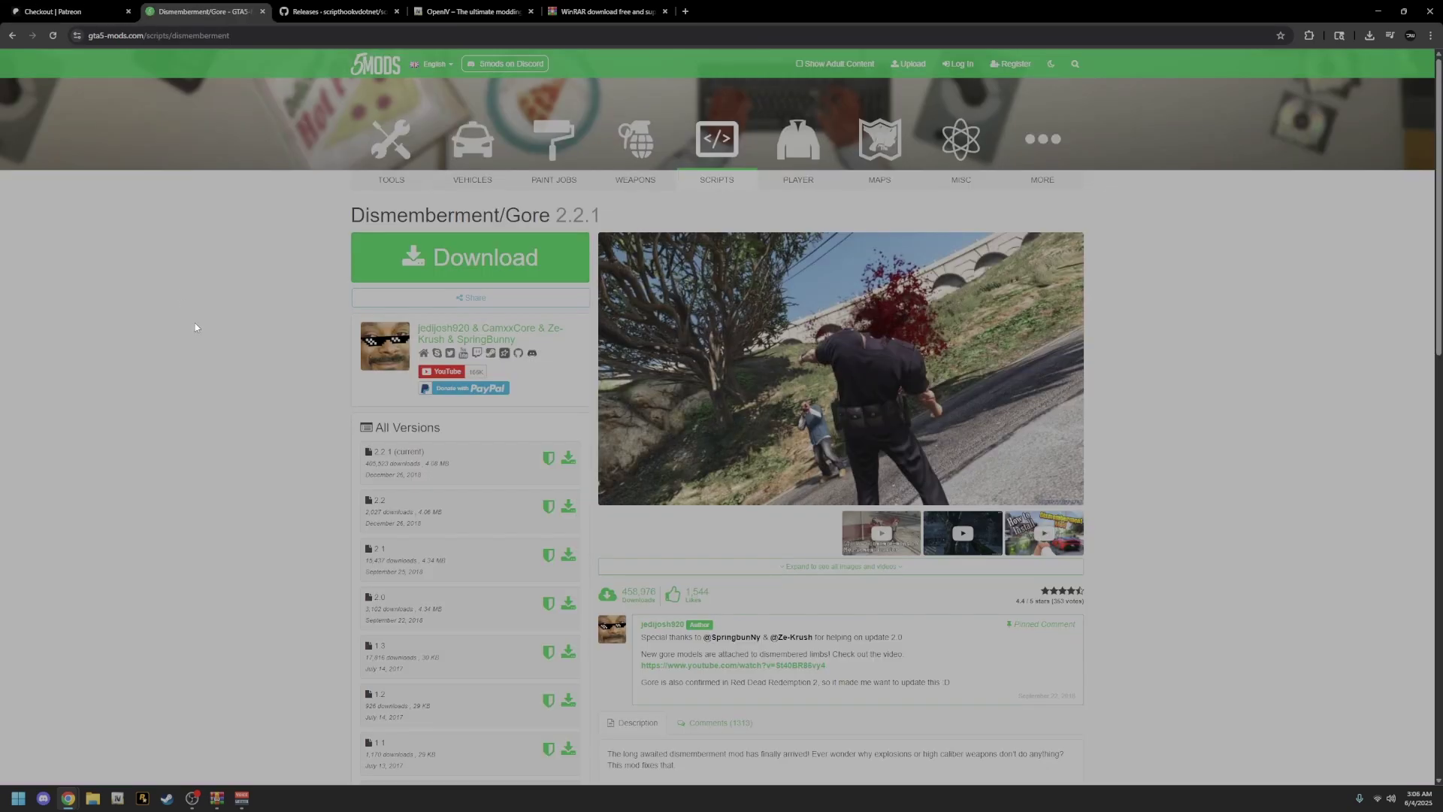
{"action": "left_click", "coordinate": [217, 798]}
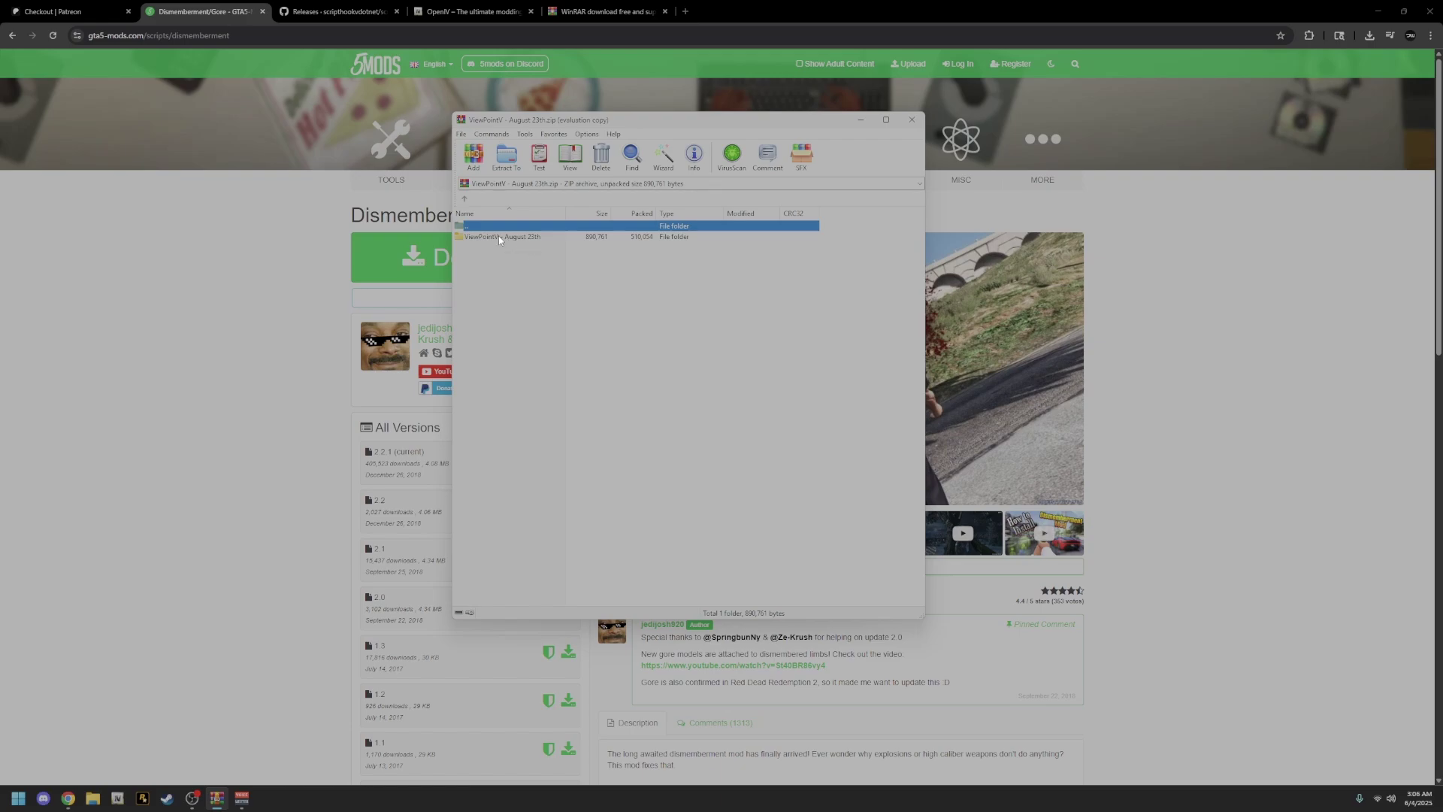
{"action": "left_click", "coordinate": [295, 272]}
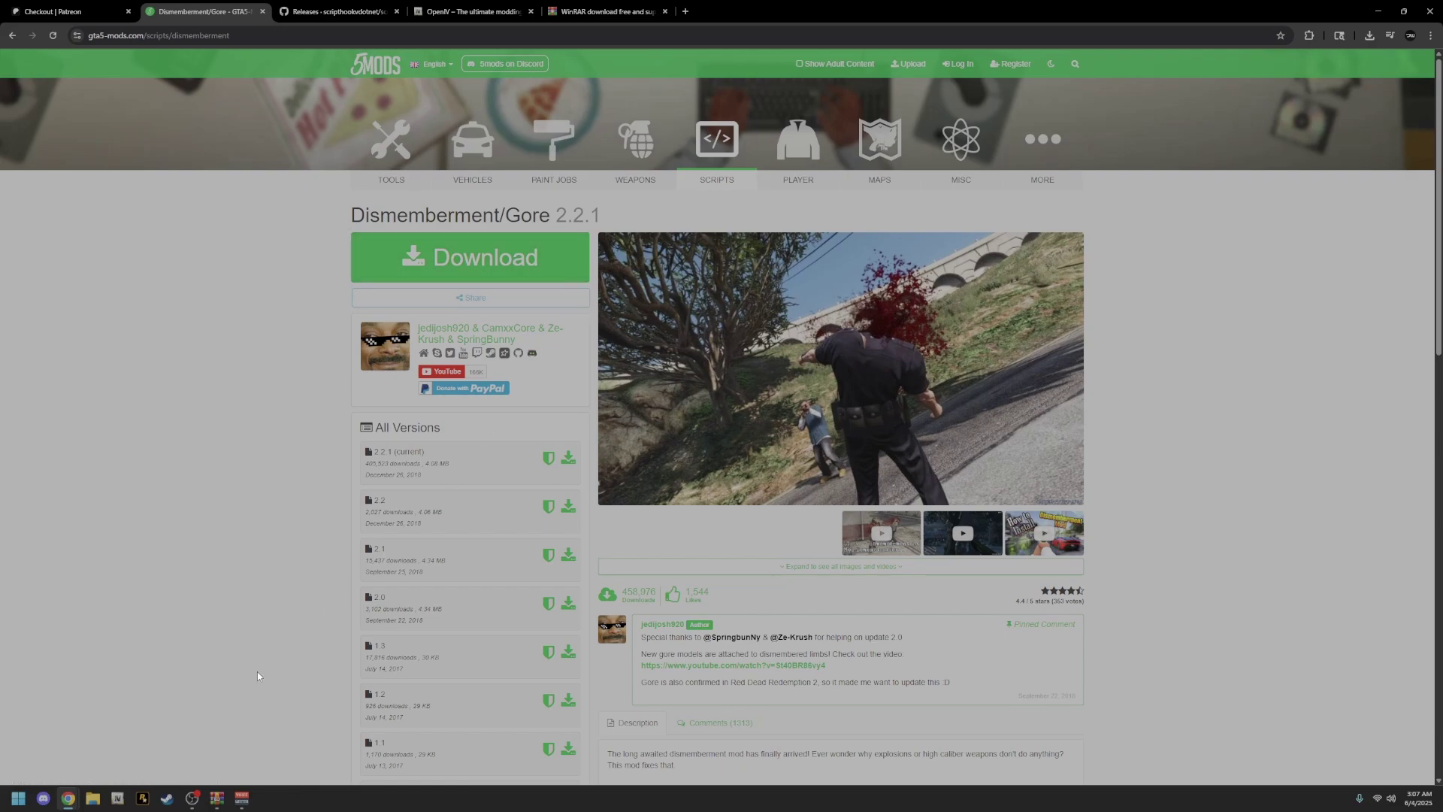
- Open the Grand Theft Auto V game folder in File Explorer and examine its files around the DismembermentASI entry
{"action": "left_click", "coordinate": [92, 797]}
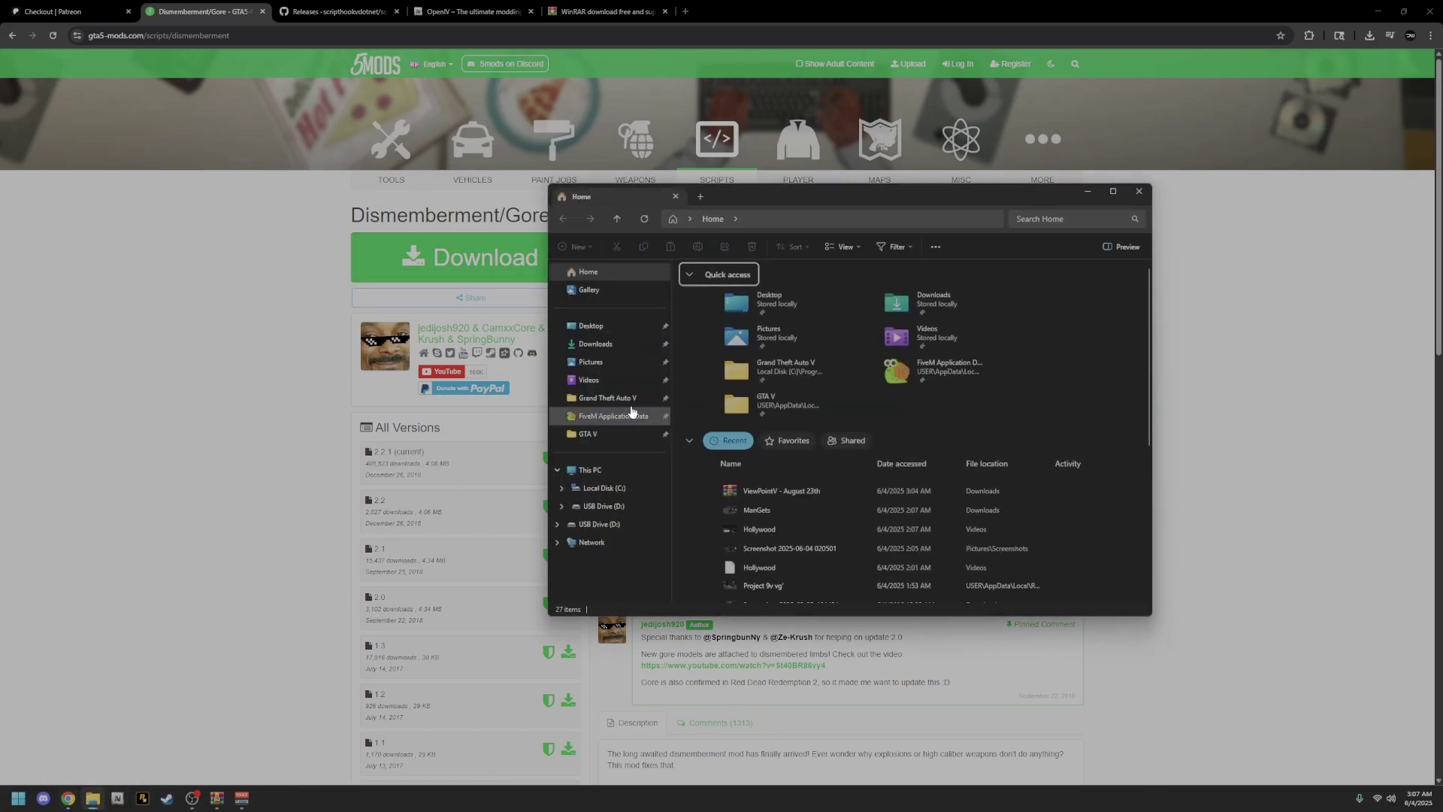
{"action": "left_click", "coordinate": [612, 397]}
{"action": "scroll", "coordinate": [977, 391], "scroll_direction": "down", "scroll_amount": 5}
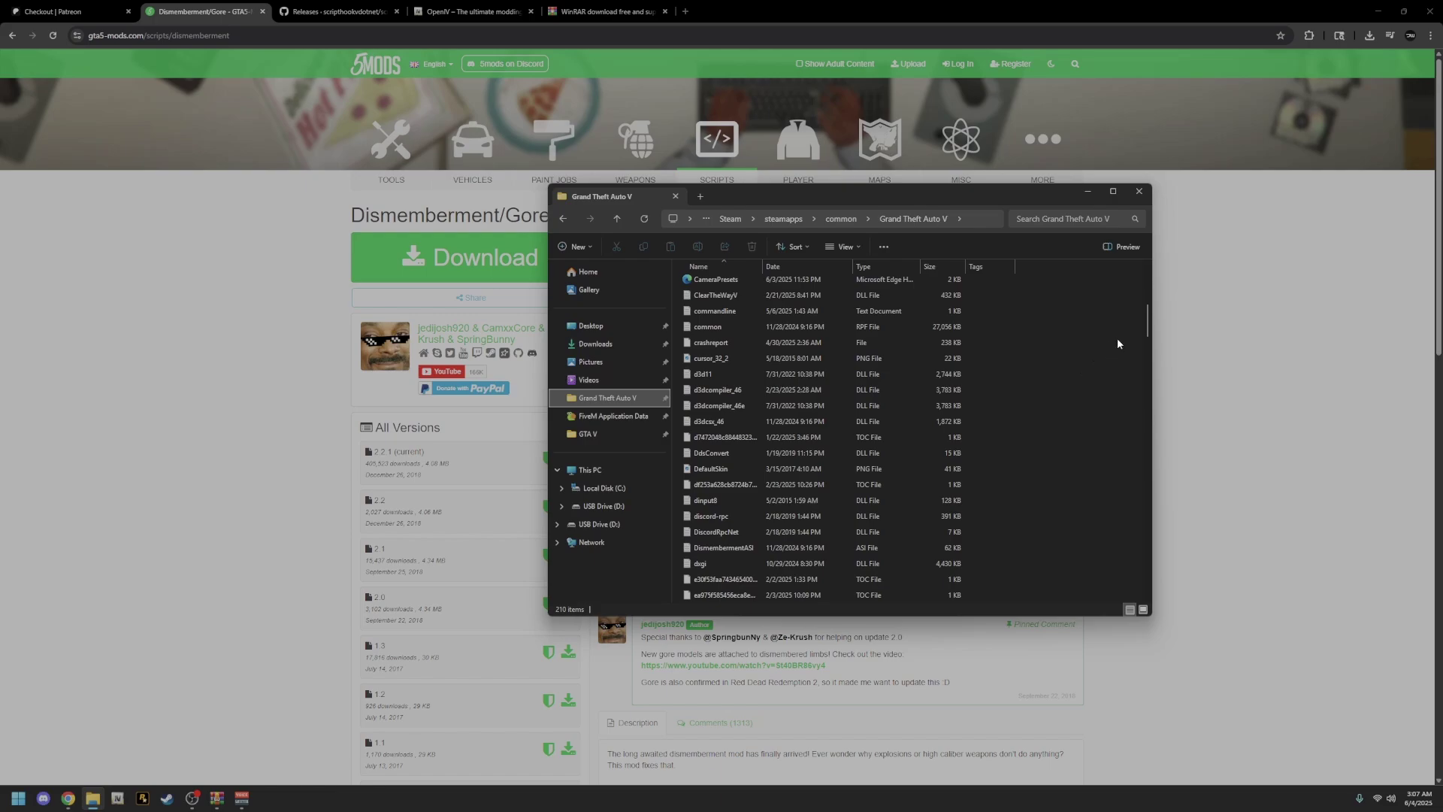
{"action": "scroll", "coordinate": [1139, 319], "scroll_direction": "down", "scroll_amount": 1}
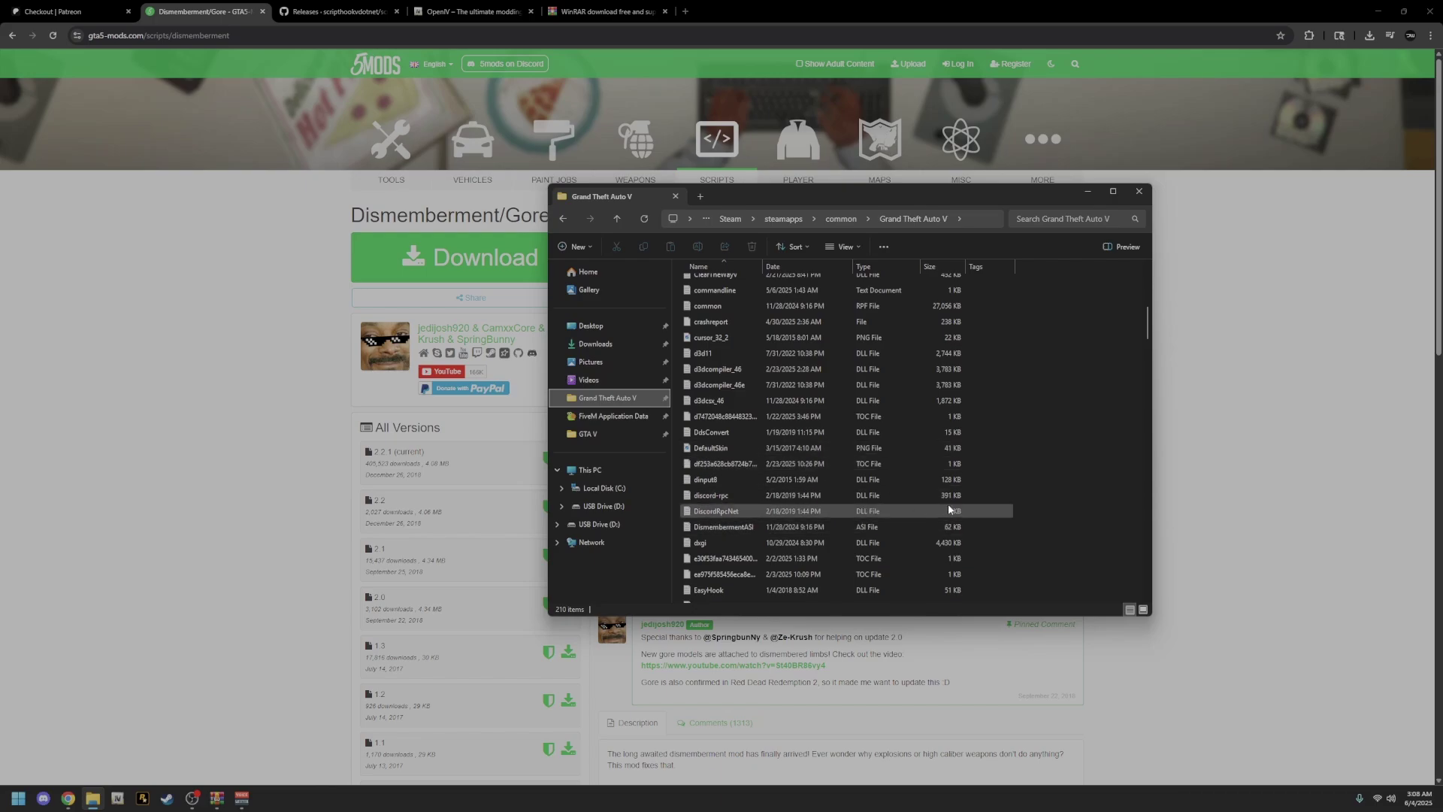
{"action": "left_click", "coordinate": [1207, 396]}
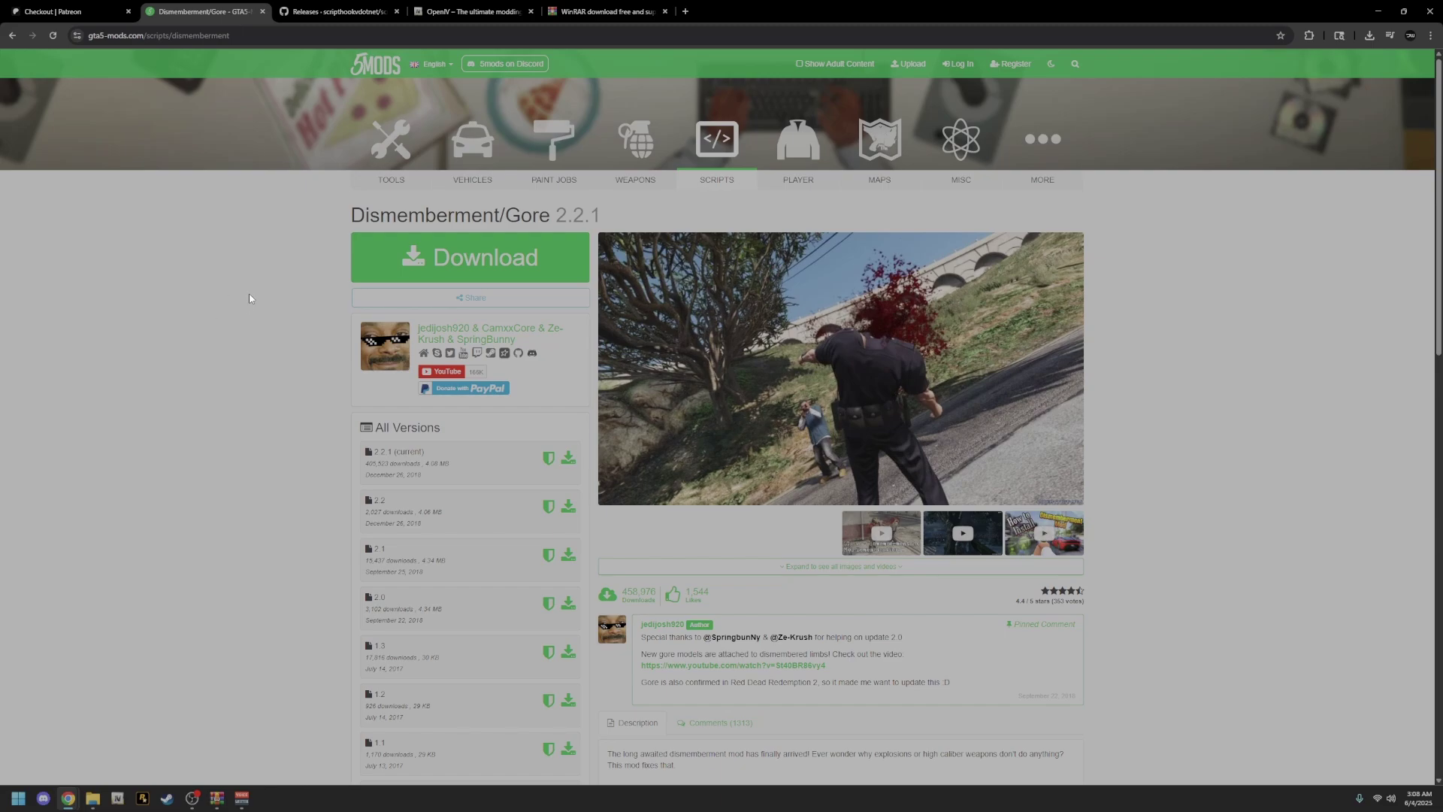
- Download ScriptHookVDotNet-v3.7.0-nightly.26.zip from the GitHub releases page
{"action": "key", "text": "ctrl+Tab"}
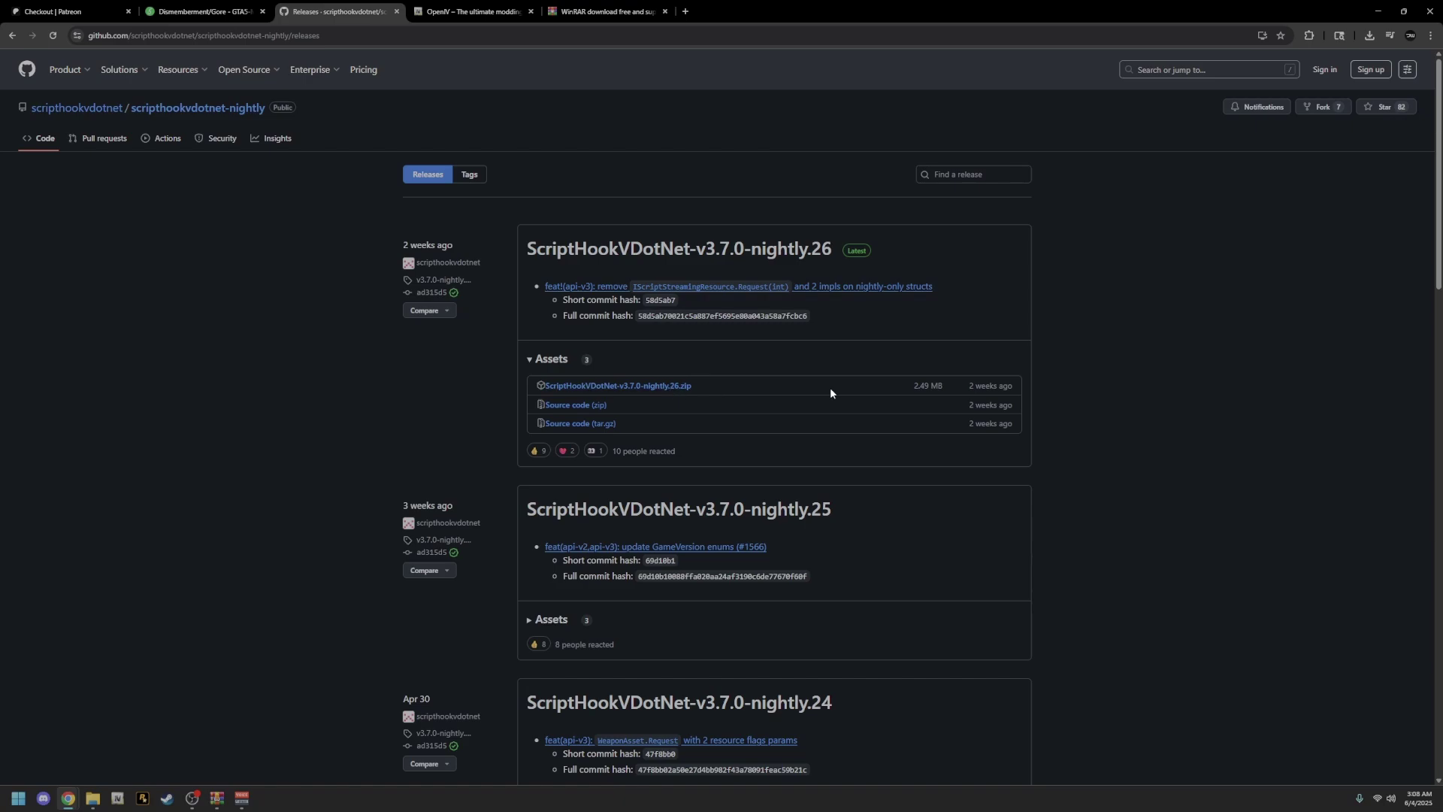
{"action": "left_click_drag", "start_coordinate": [914, 385], "coordinate": [951, 395]}
{"action": "left_click", "coordinate": [624, 386]}
- Check the game folder for the two ScriptHookV files and the group of ScriptHookVDotNet files
{"action": "scroll", "coordinate": [1132, 473], "scroll_direction": "down", "scroll_amount": 4}
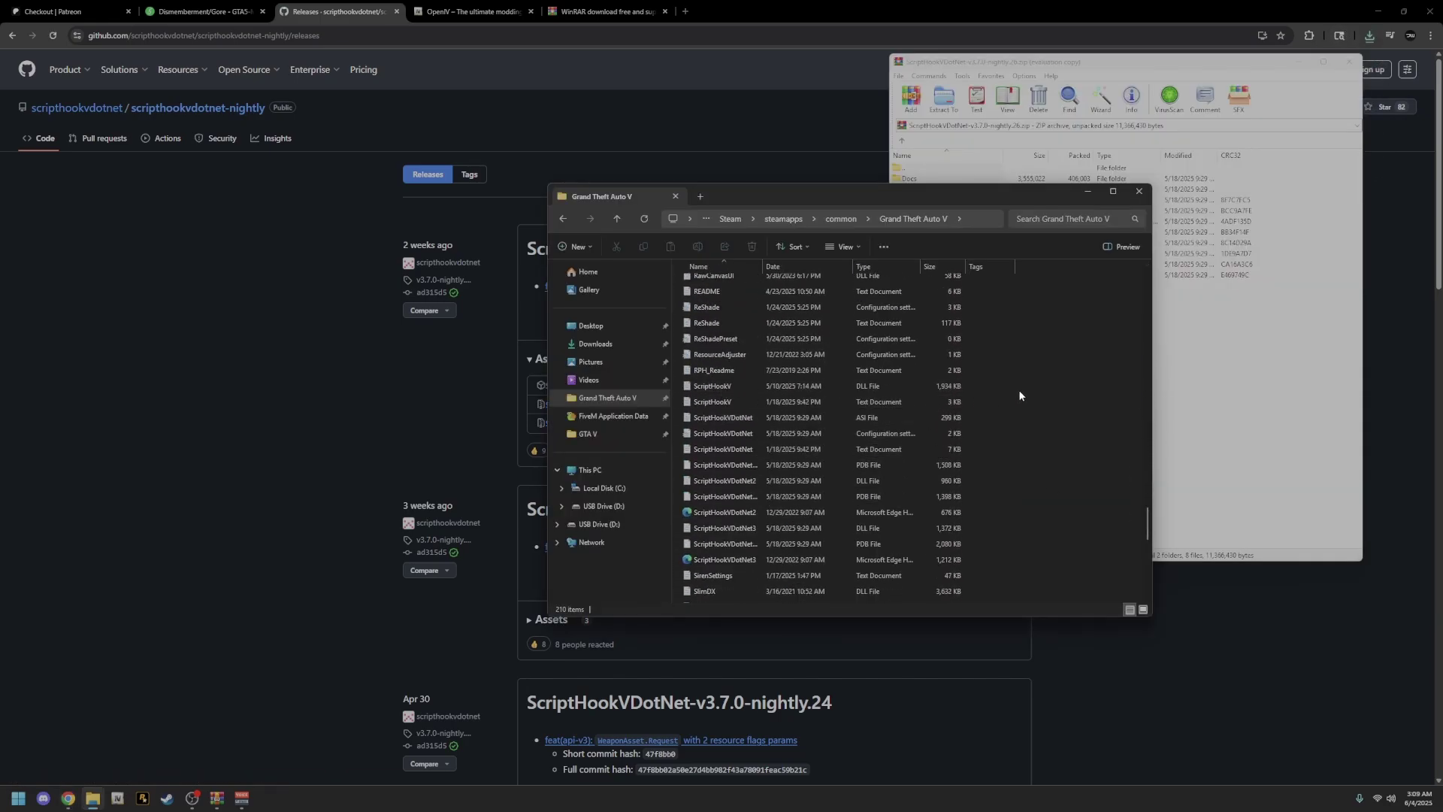
{"action": "left_click_drag", "start_coordinate": [1025, 387], "coordinate": [968, 406]}
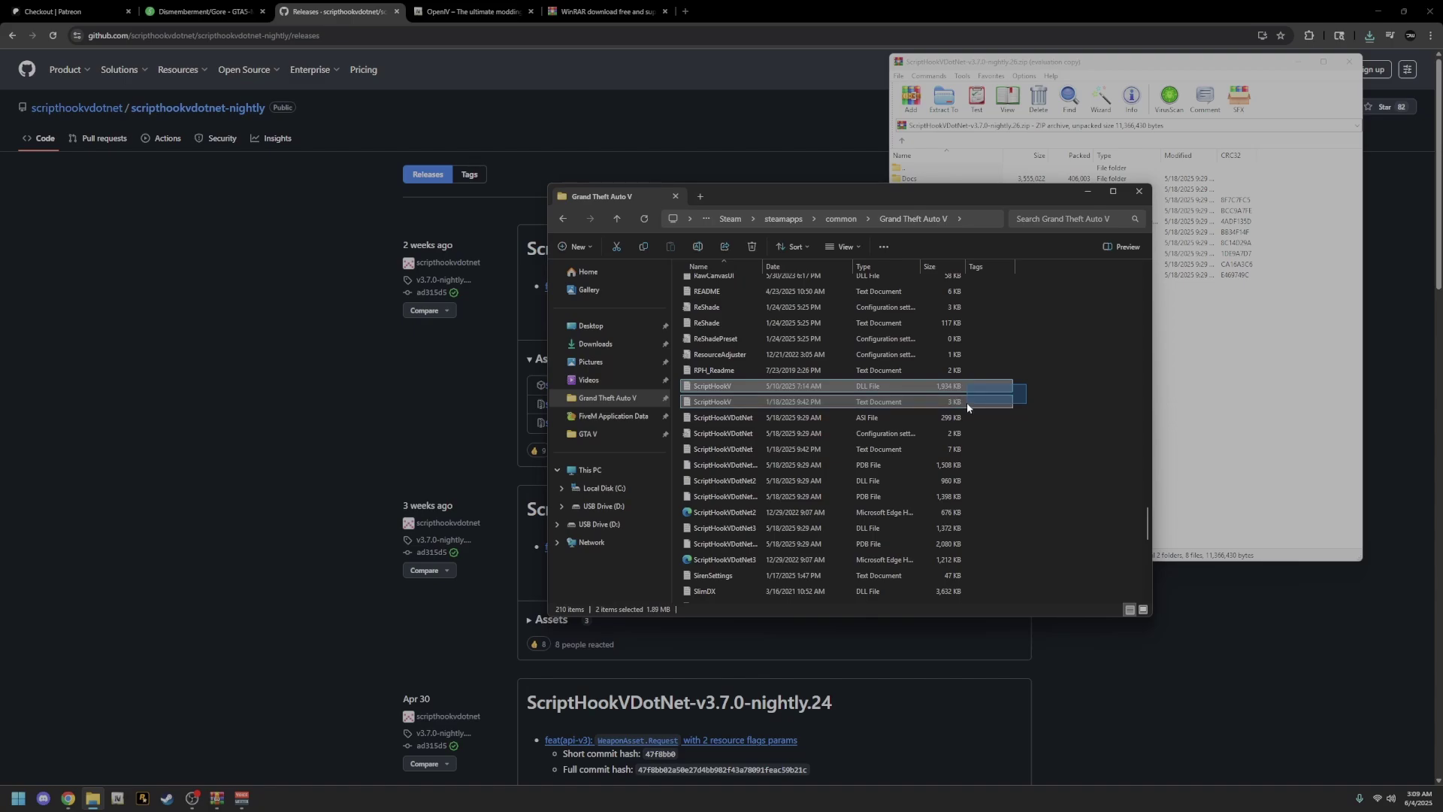
{"action": "left_click_drag", "start_coordinate": [966, 403], "coordinate": [971, 403]}
{"action": "left_click", "coordinate": [1062, 409]}
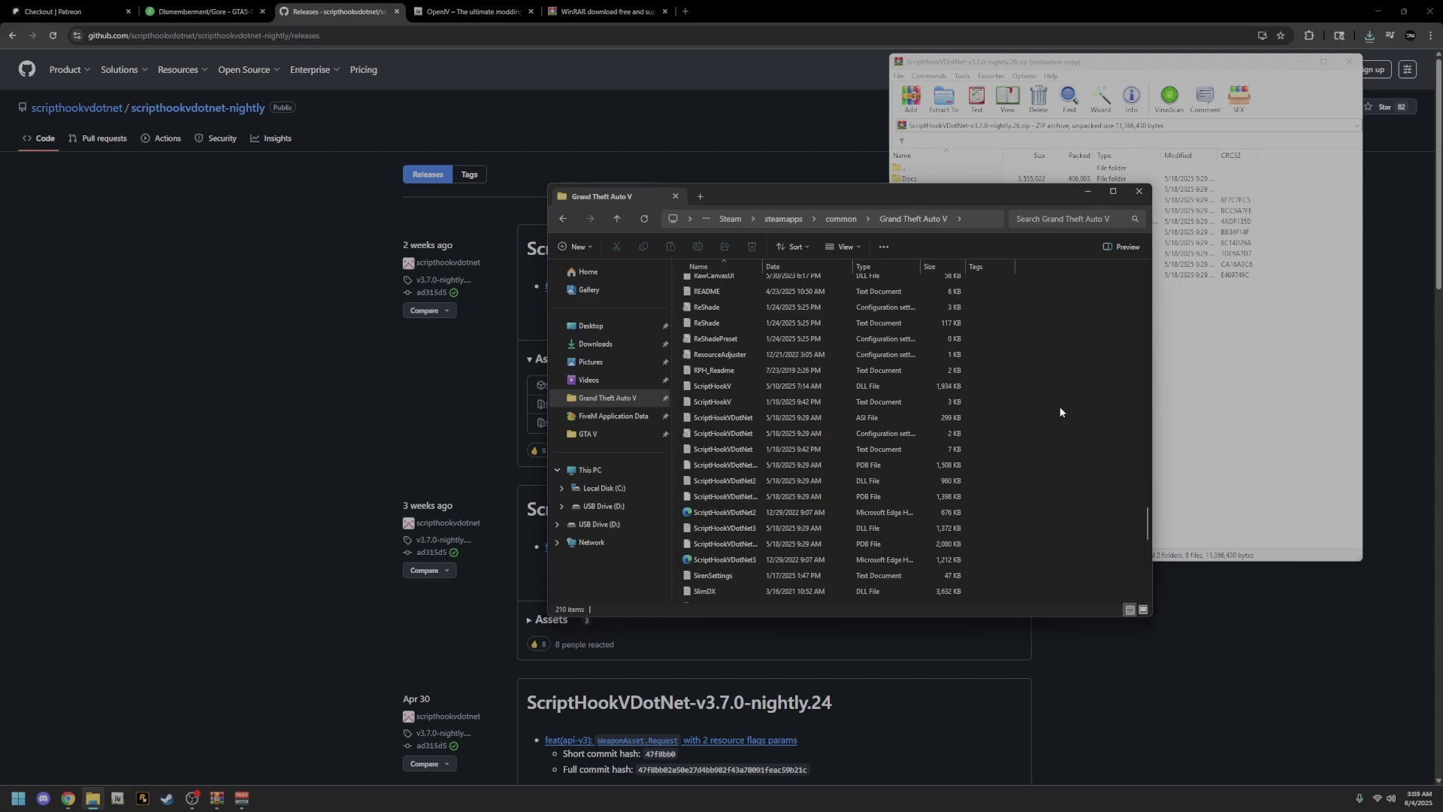
{"action": "left_click_drag", "start_coordinate": [1060, 412], "coordinate": [853, 553]}
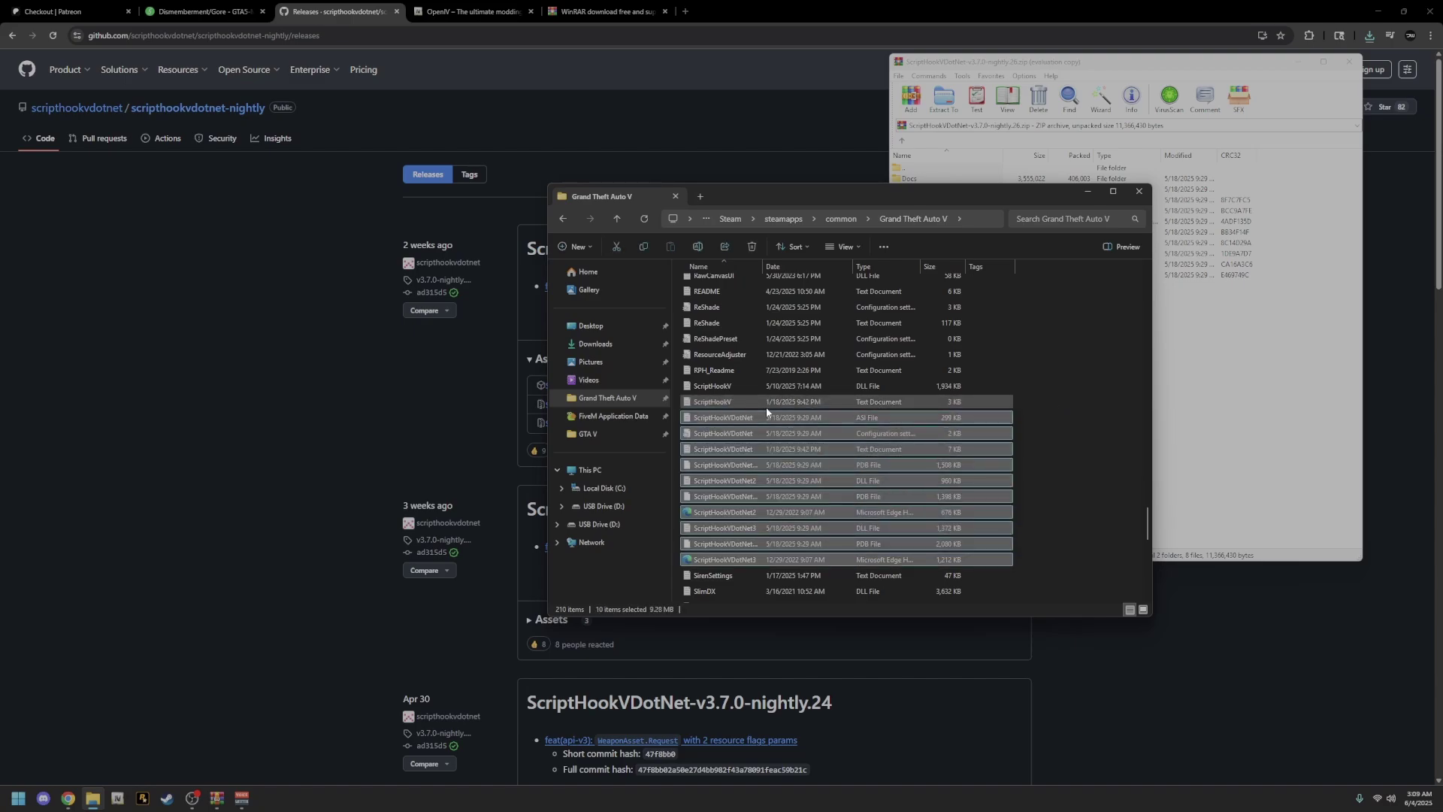
- Highlight the ScriptHookVDotNet ASI, configuration, DLL and PDB files in the downloaded archive for comparison with the game folder
{"action": "left_click", "coordinate": [1247, 380]}
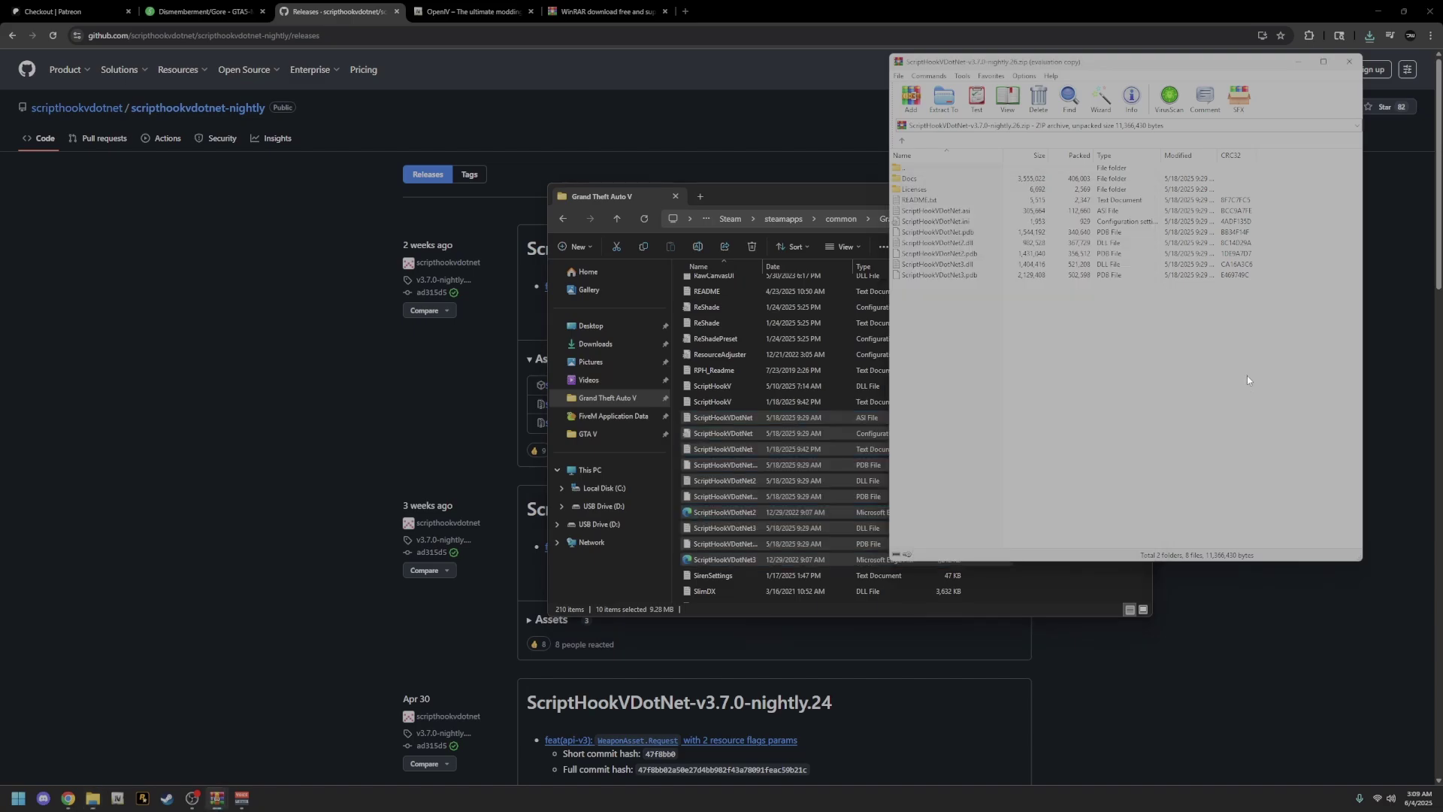
{"action": "left_click_drag", "start_coordinate": [983, 319], "coordinate": [969, 225]}
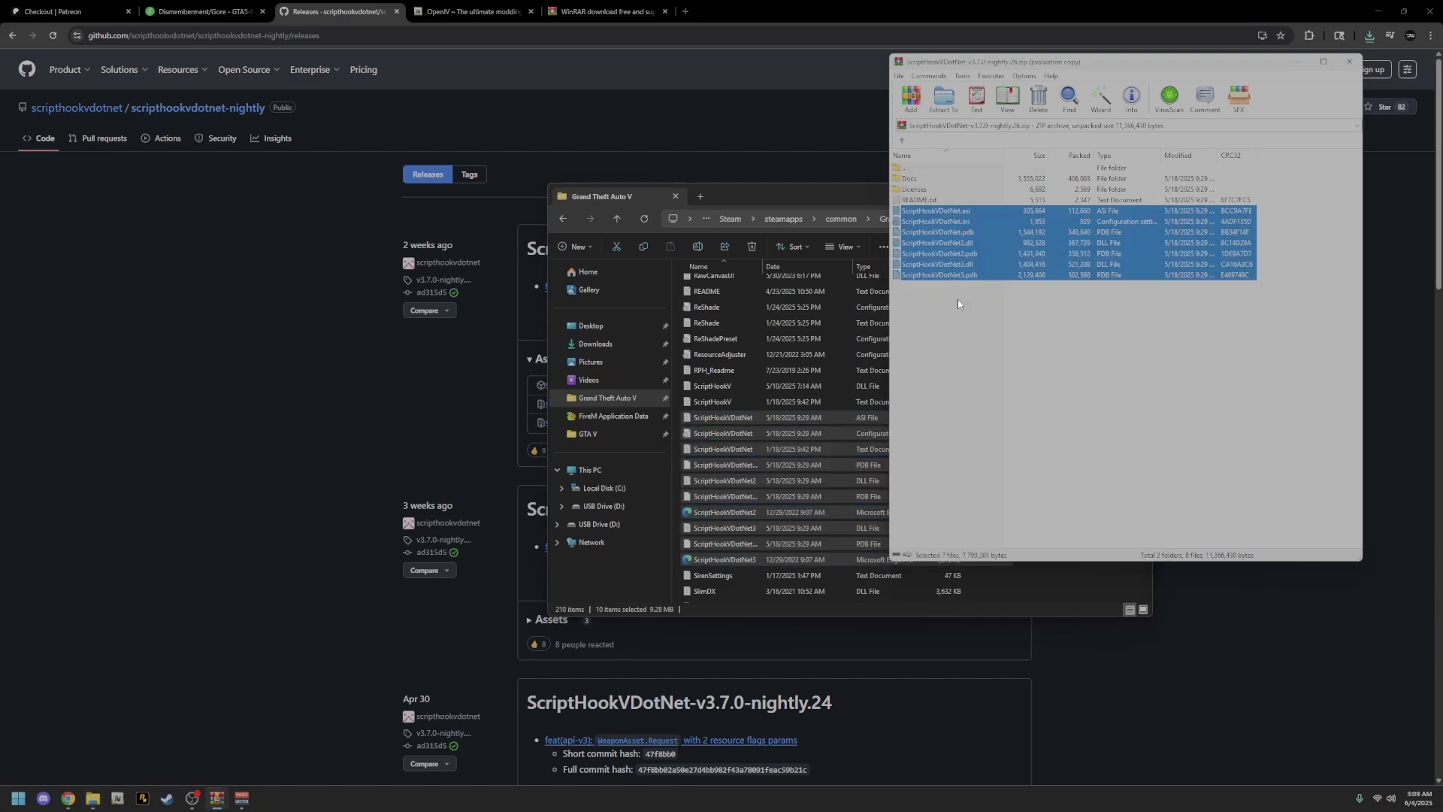
{"action": "left_click", "coordinate": [1094, 588]}
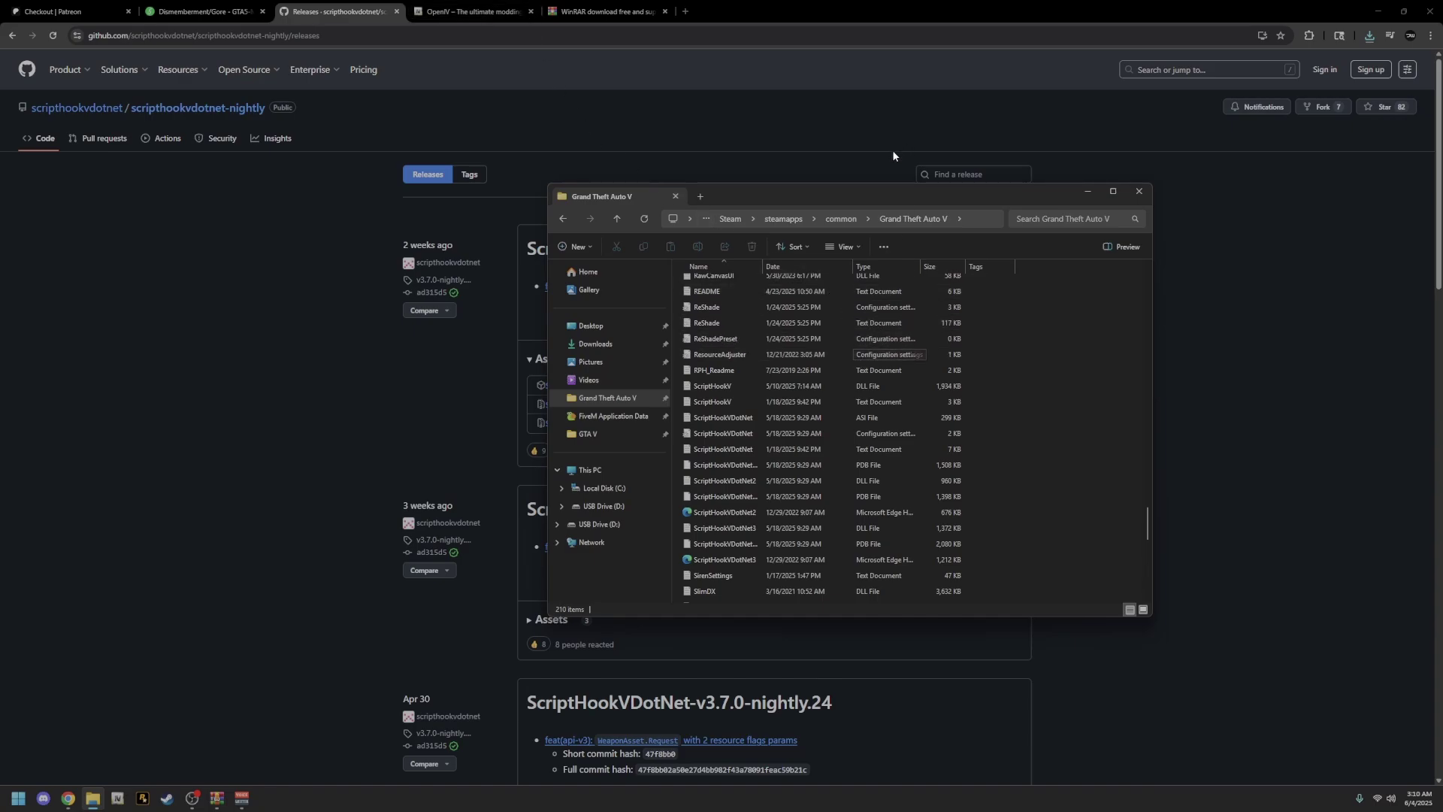
- View the OpenIV 4.1 download page and the WinRAR 7.11 download page
{"action": "left_click", "coordinate": [469, 18]}
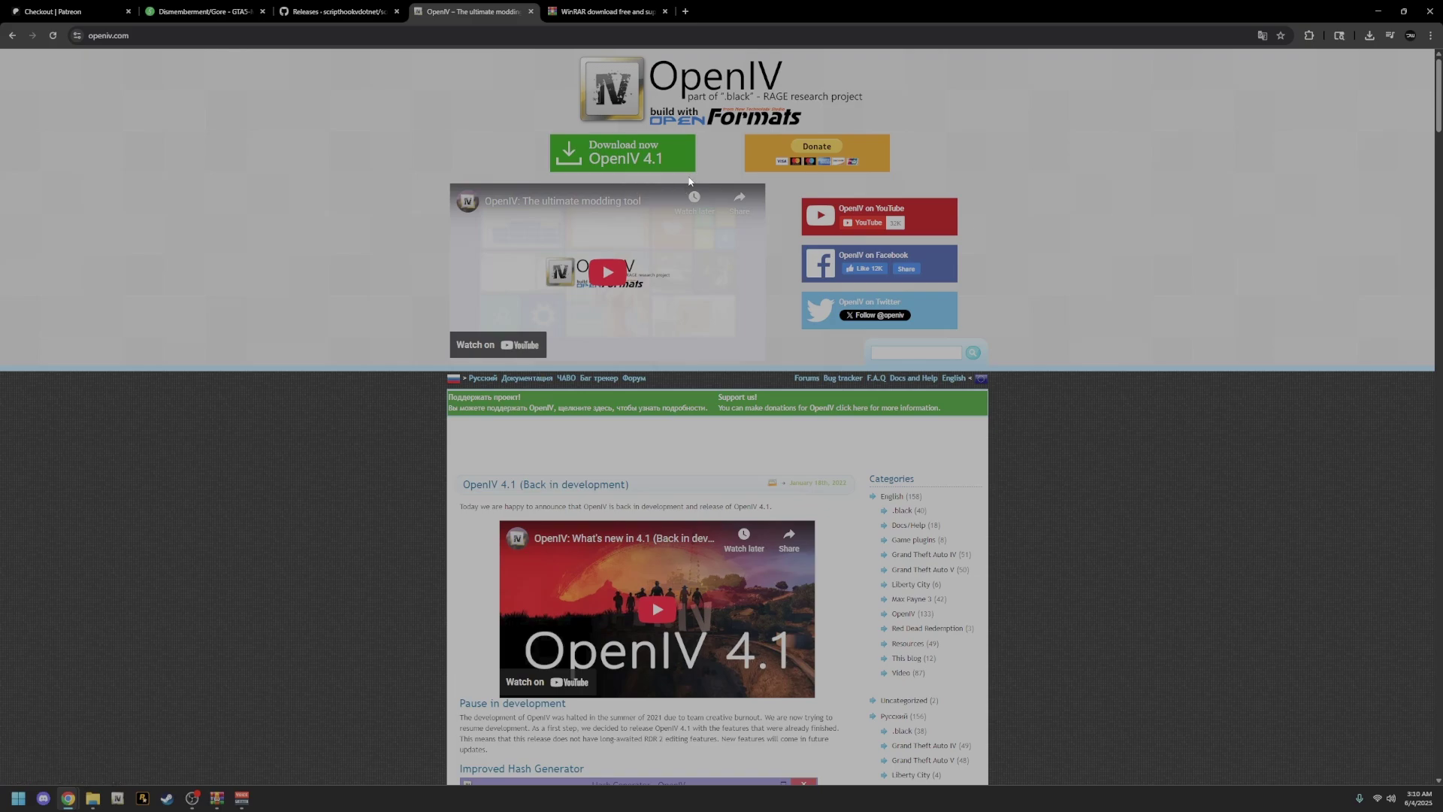
{"action": "left_click", "coordinate": [589, 11]}
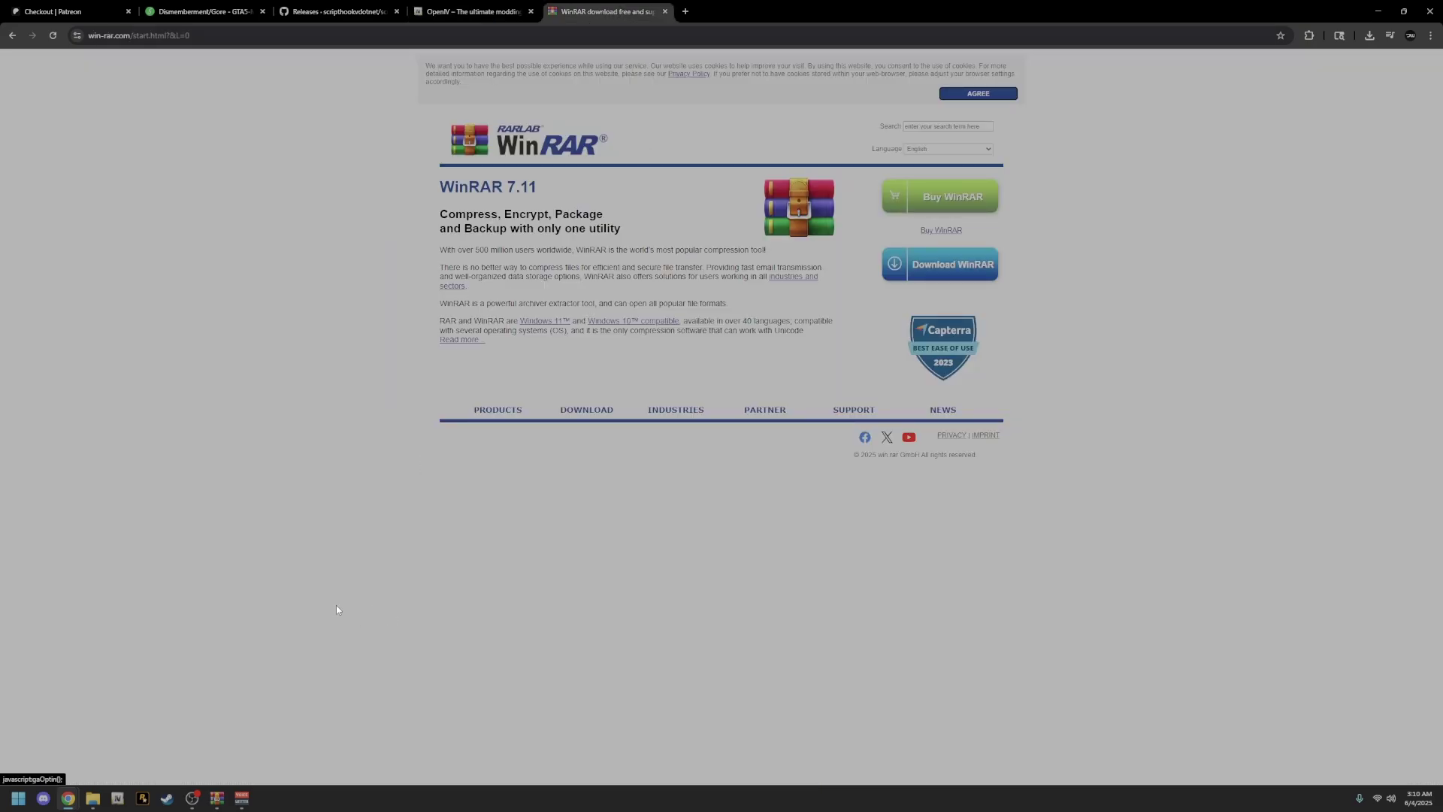
- Bring up the ViewPointV archive in WinRAR and open its ViewPointV mod folder
{"action": "left_click", "coordinate": [217, 797]}
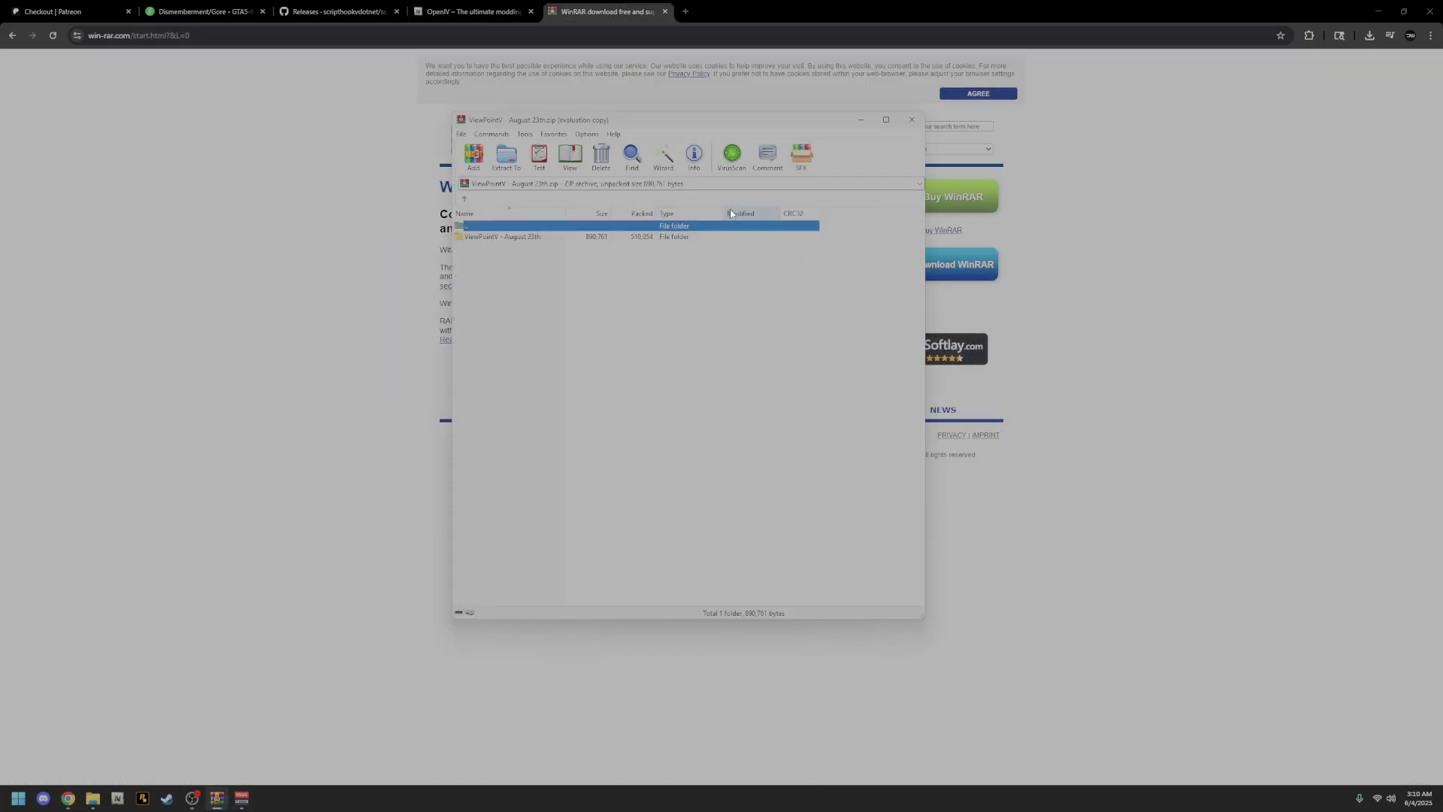
{"action": "left_click", "coordinate": [509, 239]}
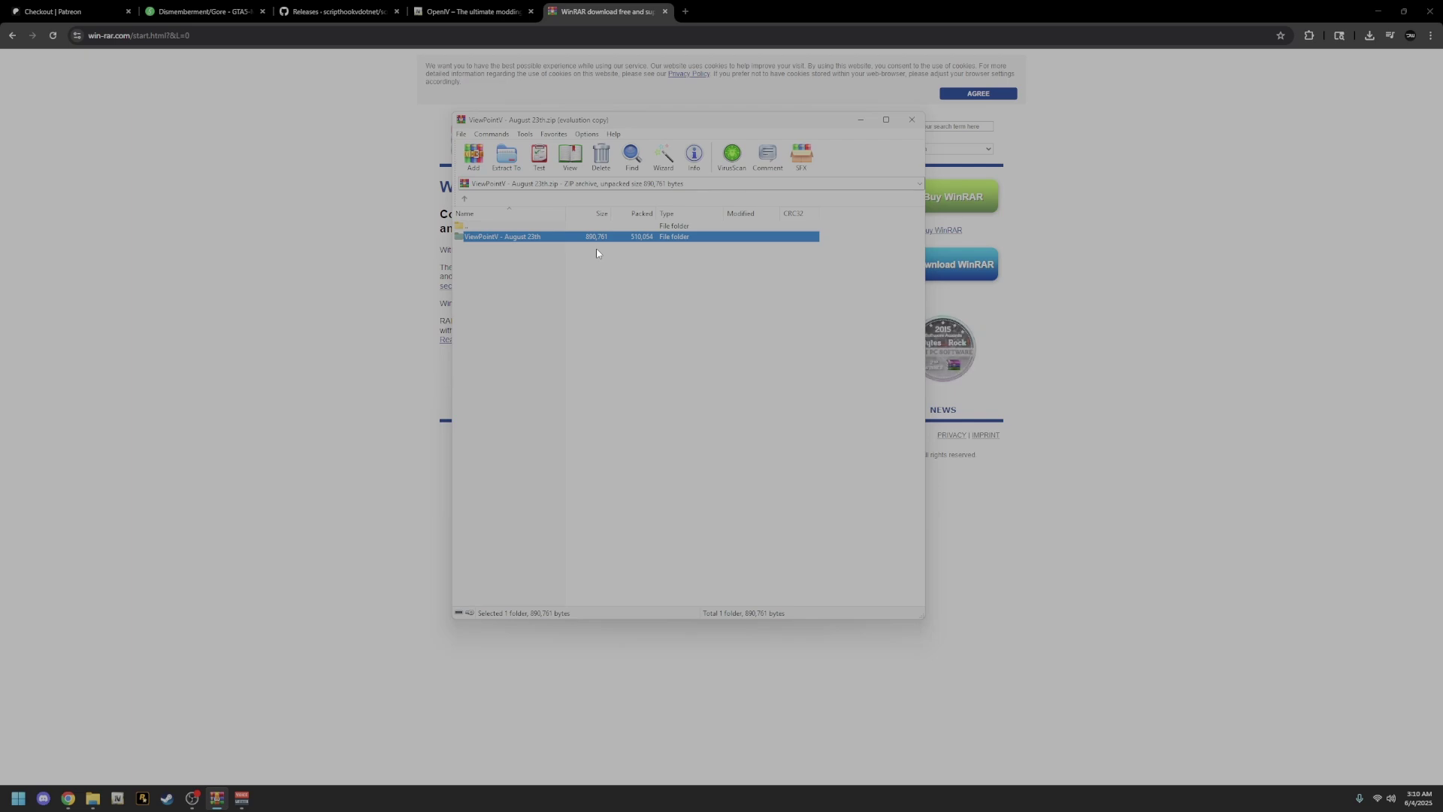
{"action": "double_click", "coordinate": [538, 237]}
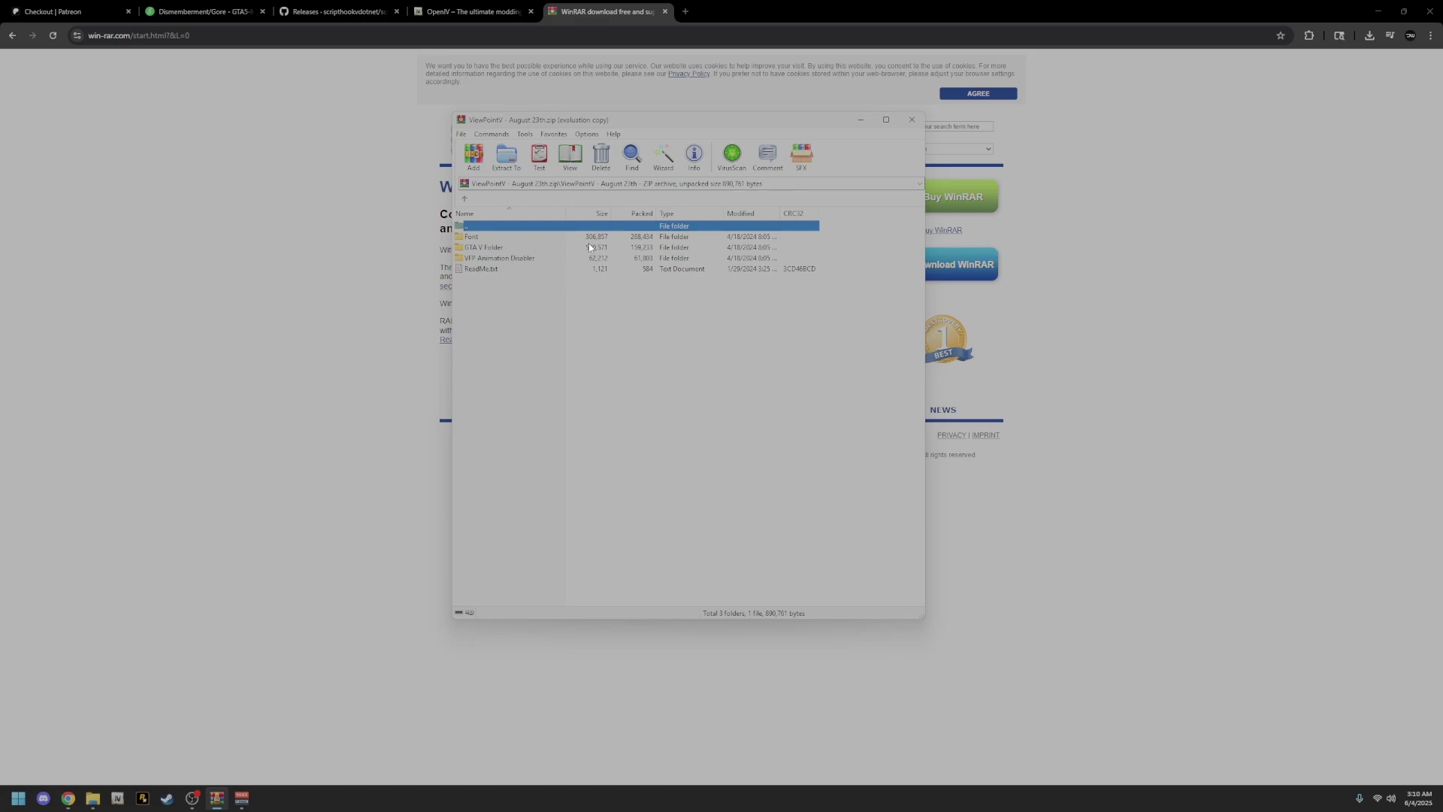
- Look over the archive's Font, GTA V Folder and Animation Disabler folders, and open the Font folder
{"action": "left_click", "coordinate": [480, 238]}
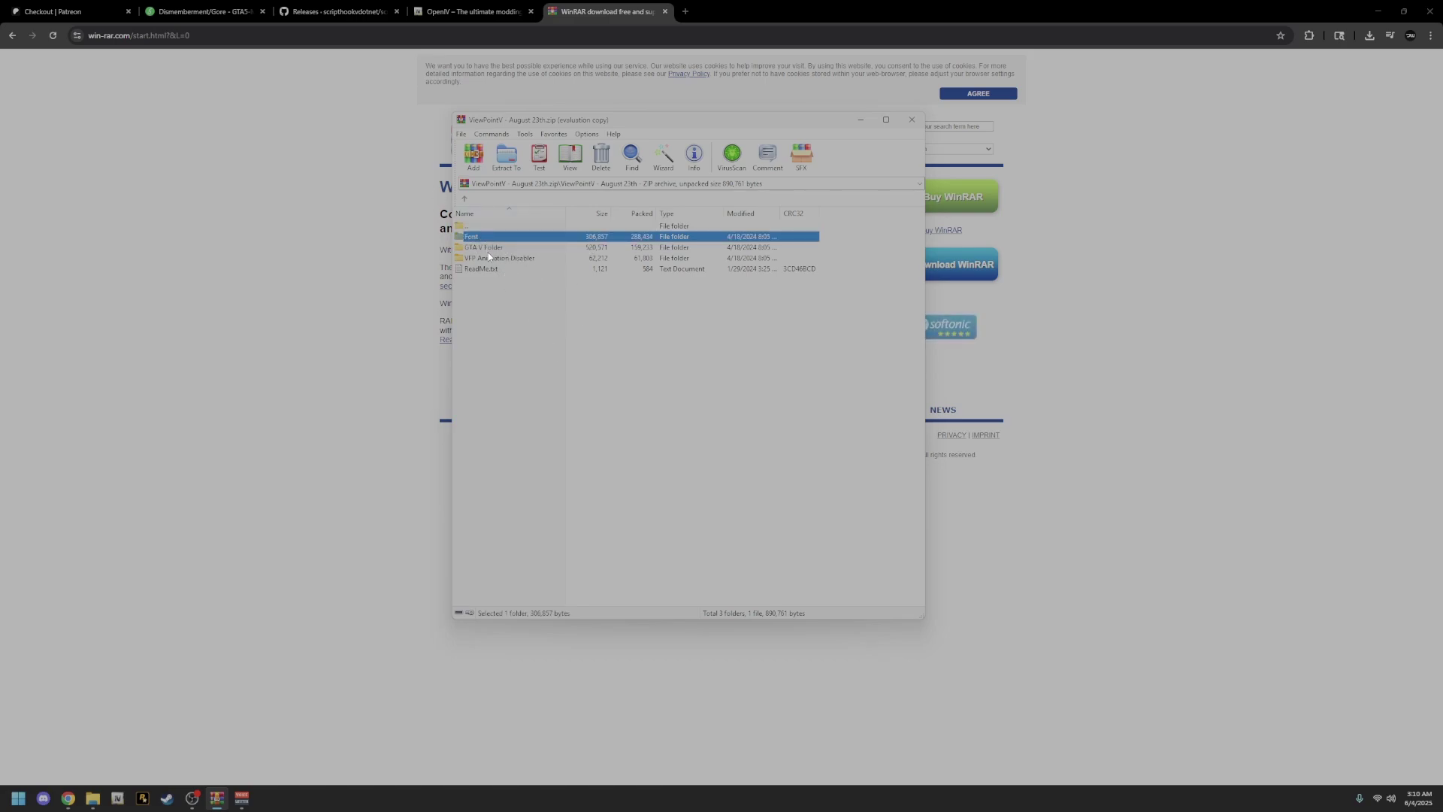
{"action": "left_click", "coordinate": [485, 249]}
{"action": "left_click", "coordinate": [497, 258]}
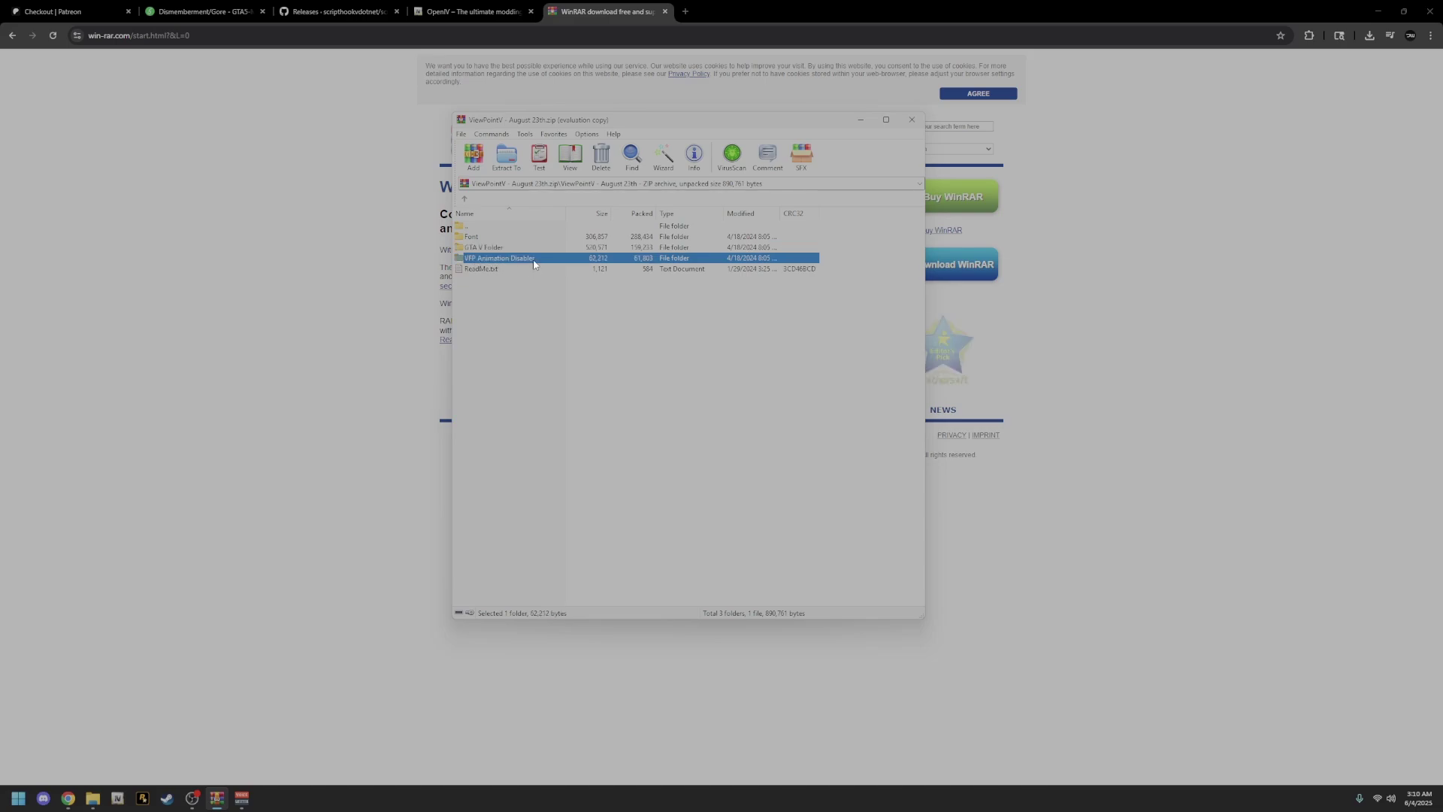
{"action": "double_click", "coordinate": [534, 259]}
{"action": "key", "text": "BackSpace"}
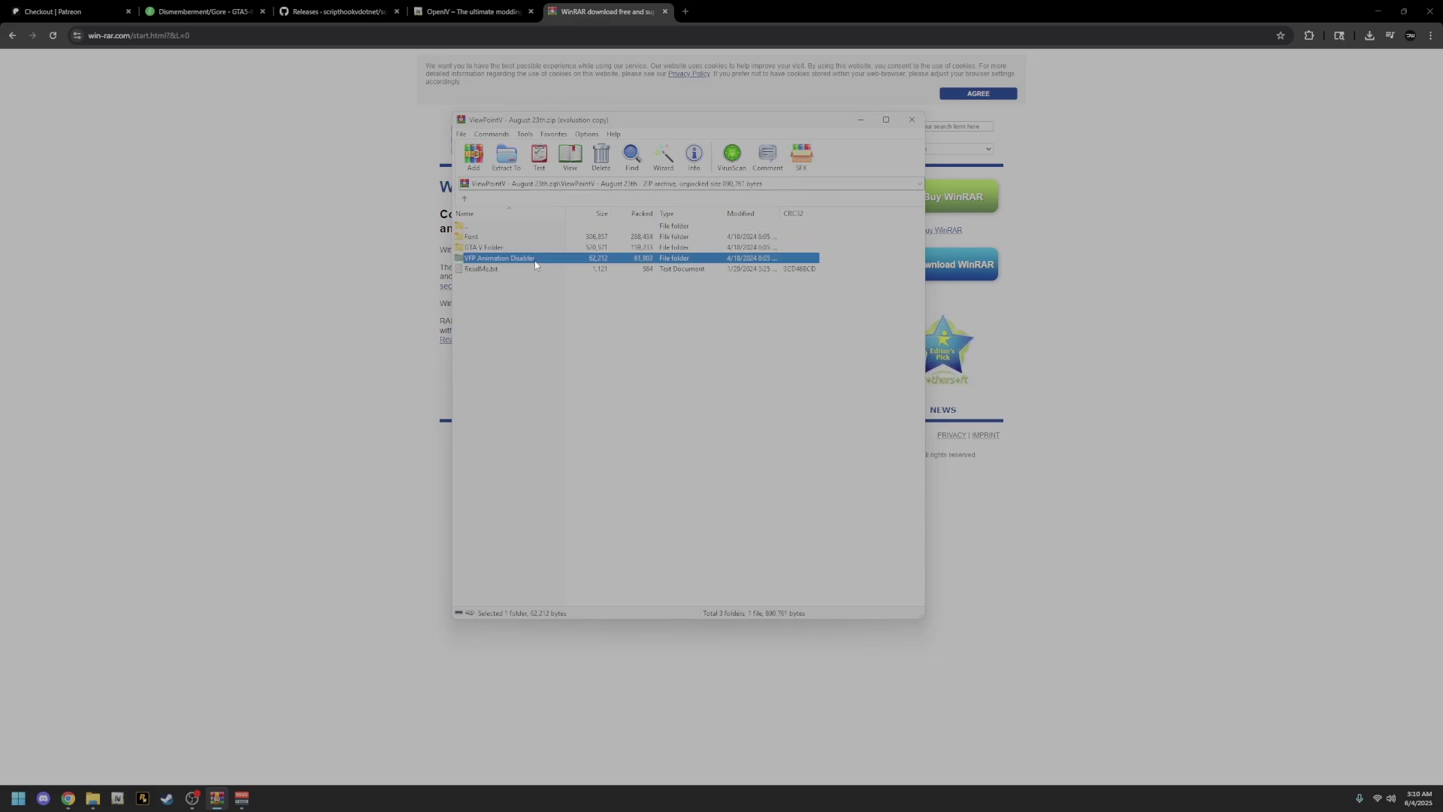
{"action": "double_click", "coordinate": [535, 260]}
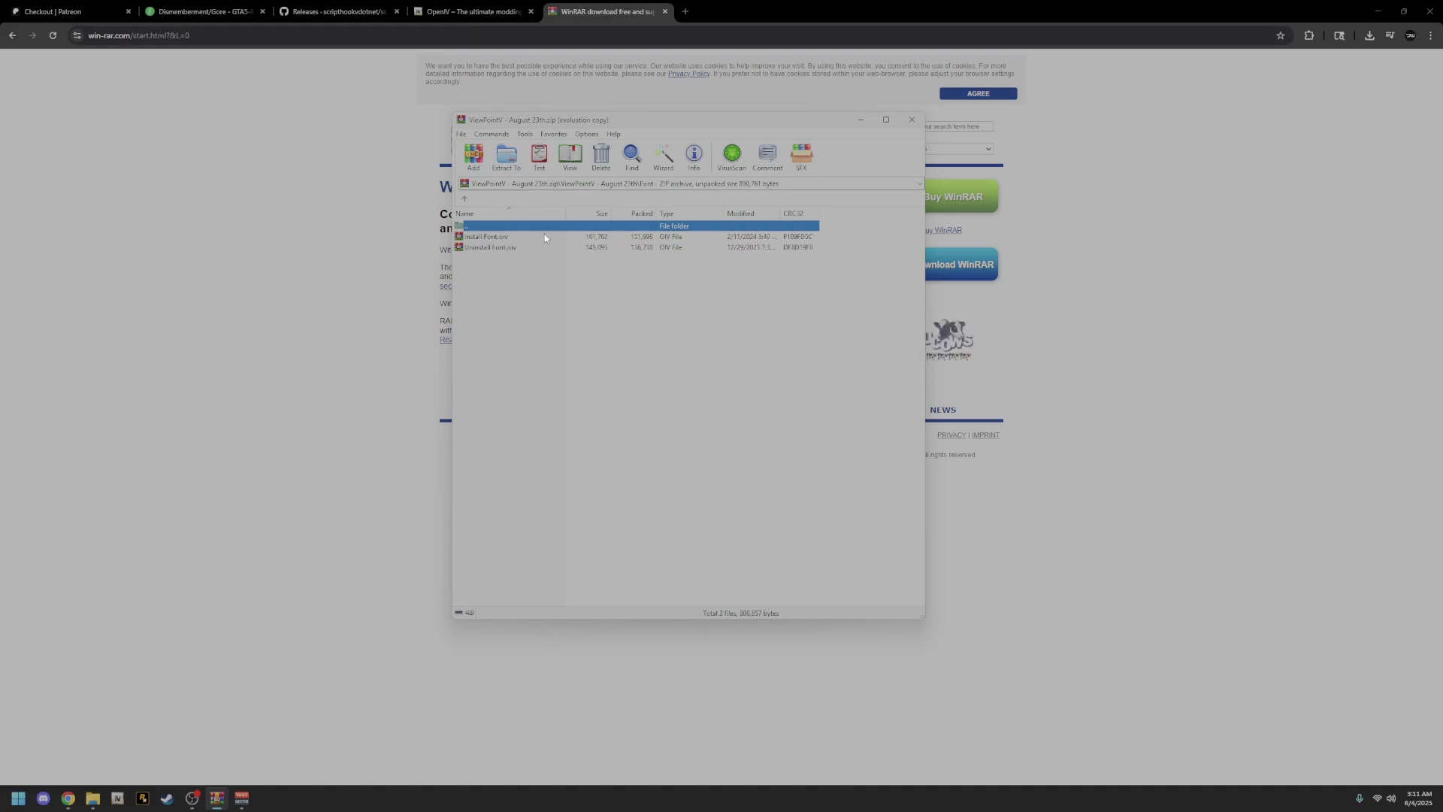
- Launch OpenIV for the Windows version of Grand Theft Auto V and bring the ViewPointV archive in front of it
{"action": "left_click", "coordinate": [130, 796]}
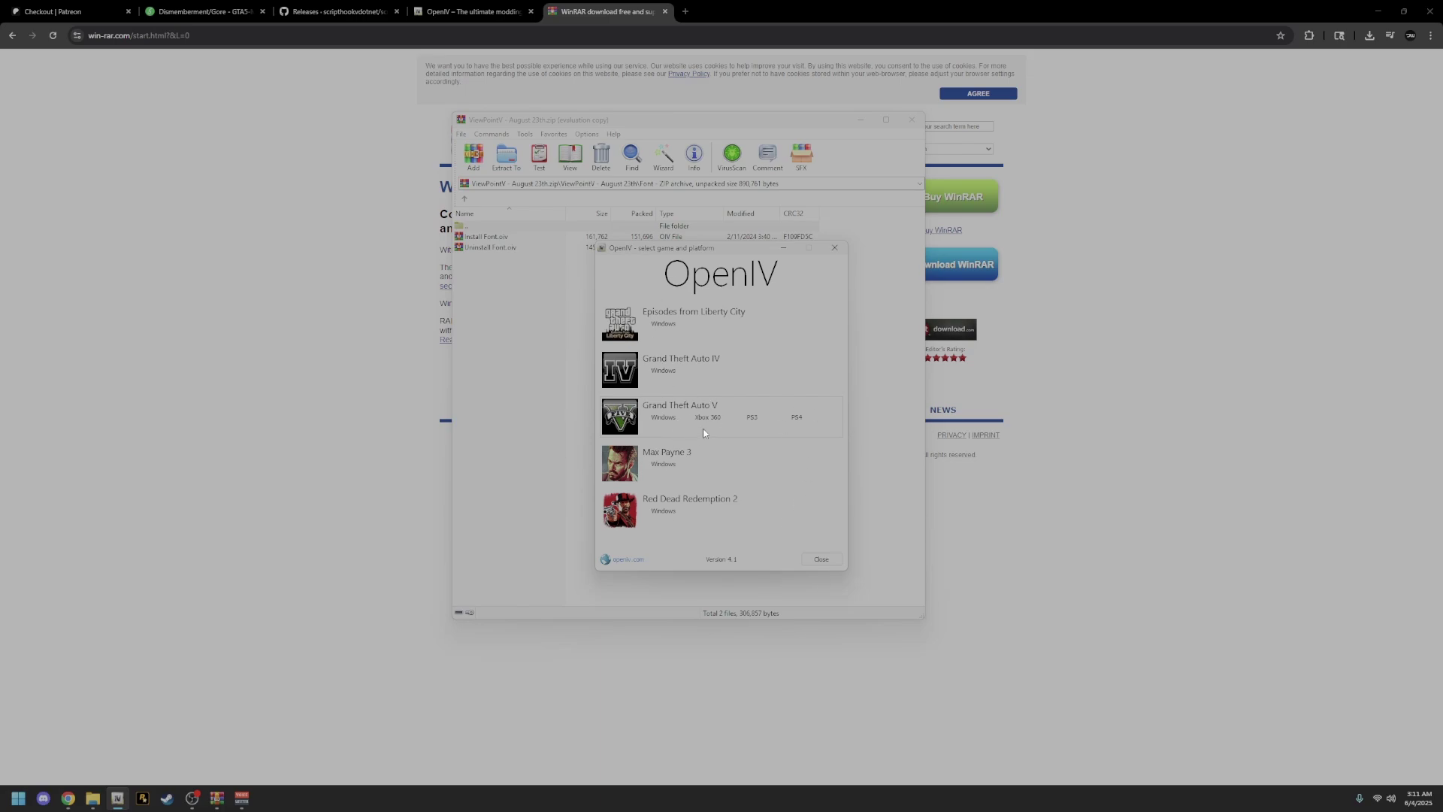
{"action": "left_click", "coordinate": [664, 418]}
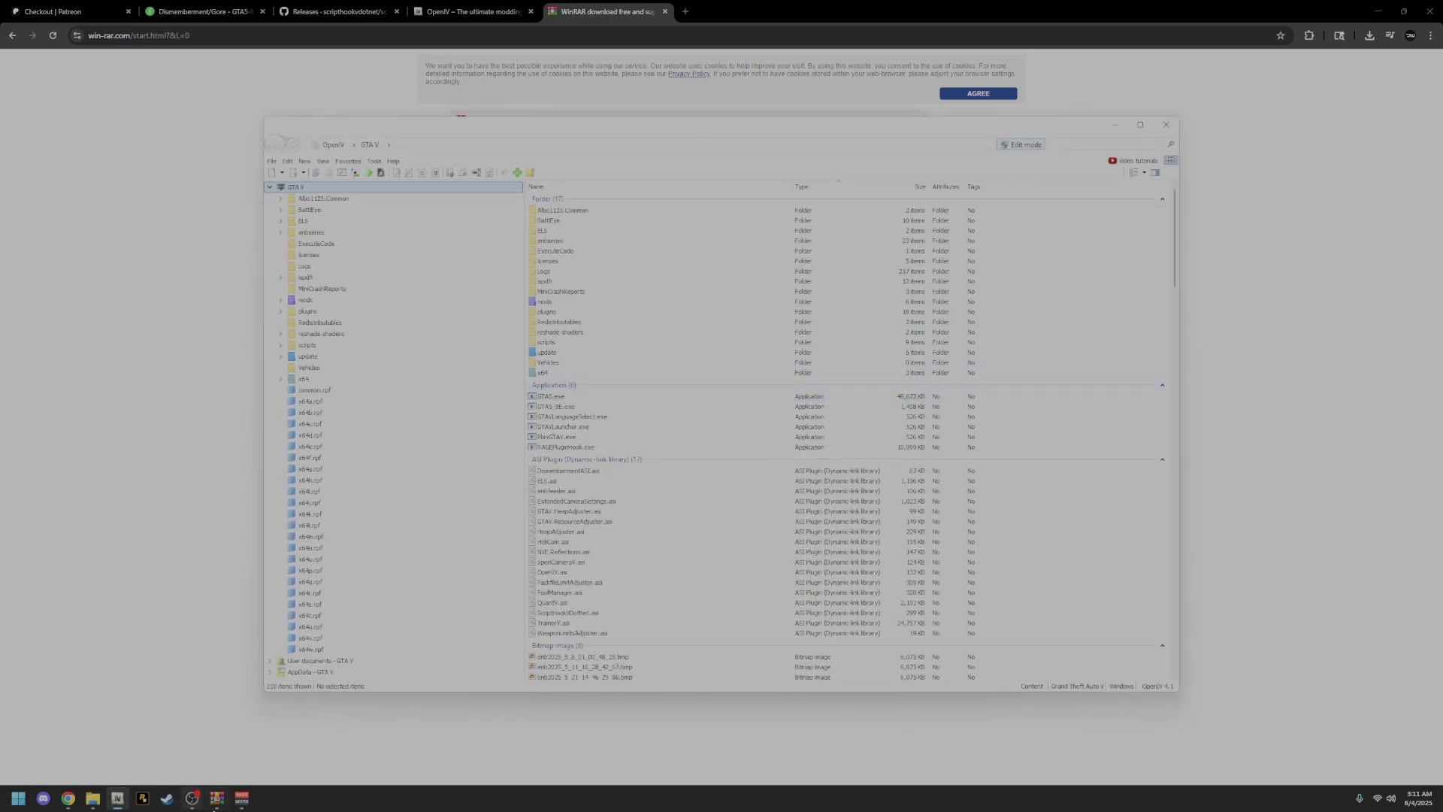
{"action": "left_click", "coordinate": [215, 802]}
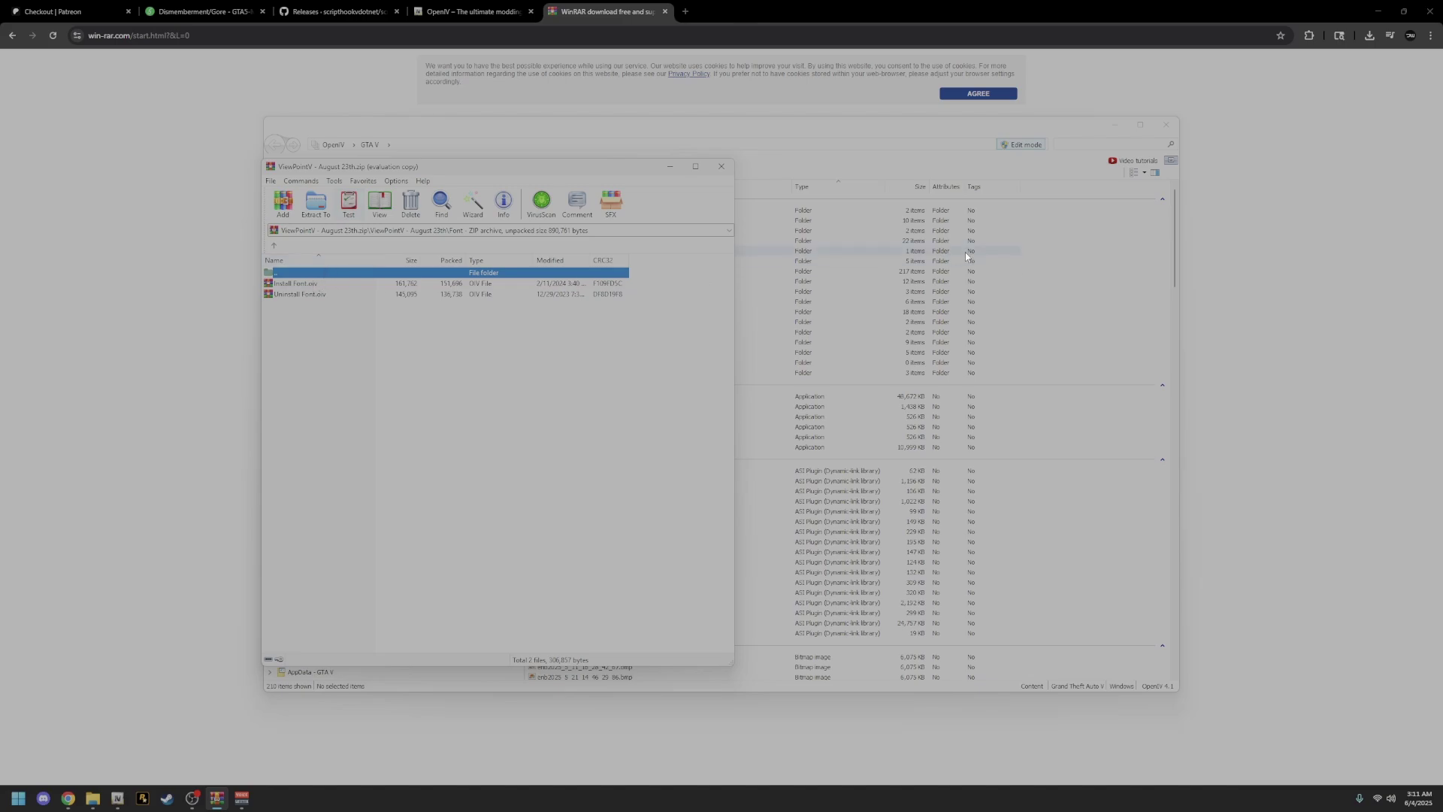
- Widen the OpenIV window, reposition it behind the ViewPointV archive, and bring the archive back to the front
{"action": "left_click", "coordinate": [1103, 296]}
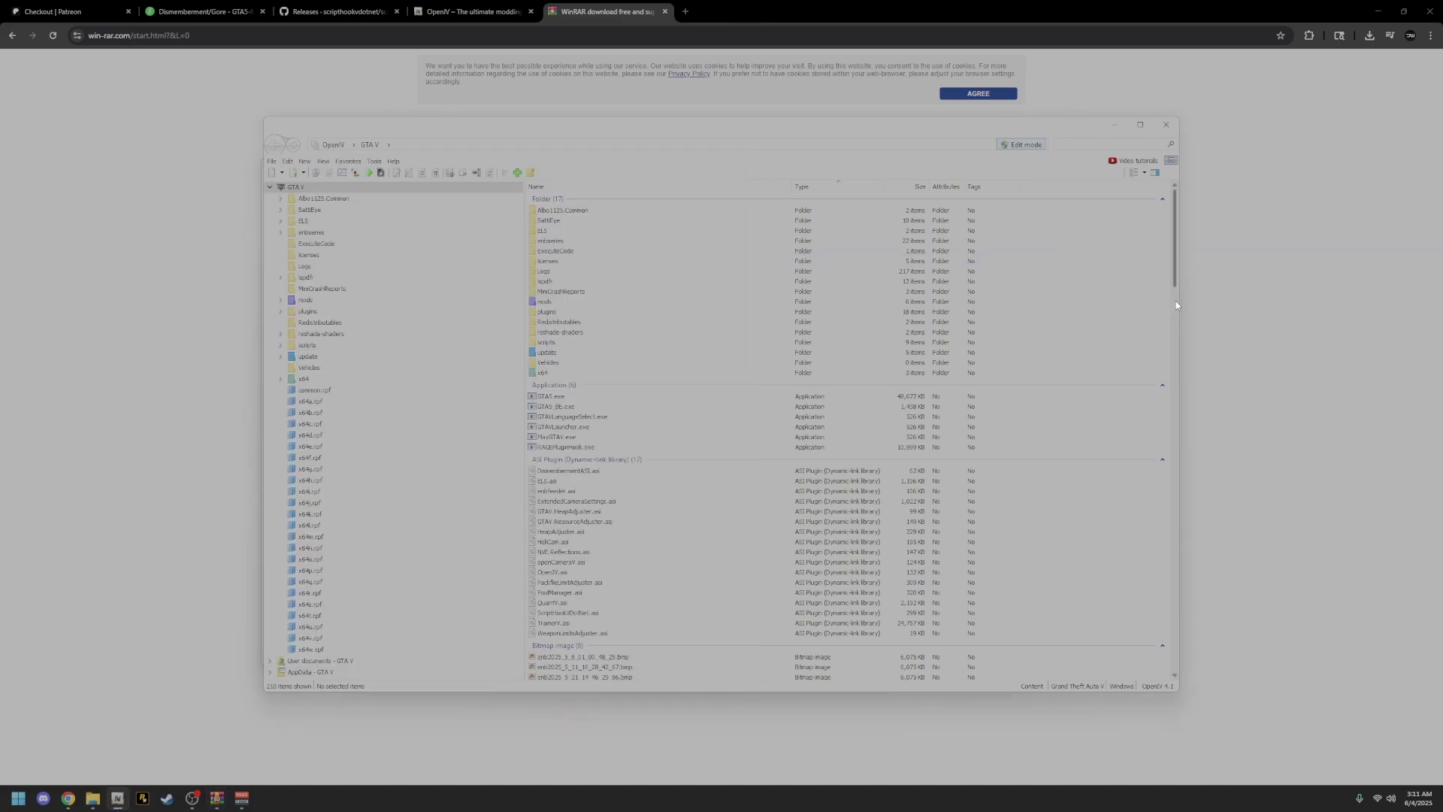
{"action": "left_click_drag", "start_coordinate": [1178, 308], "coordinate": [1439, 304]}
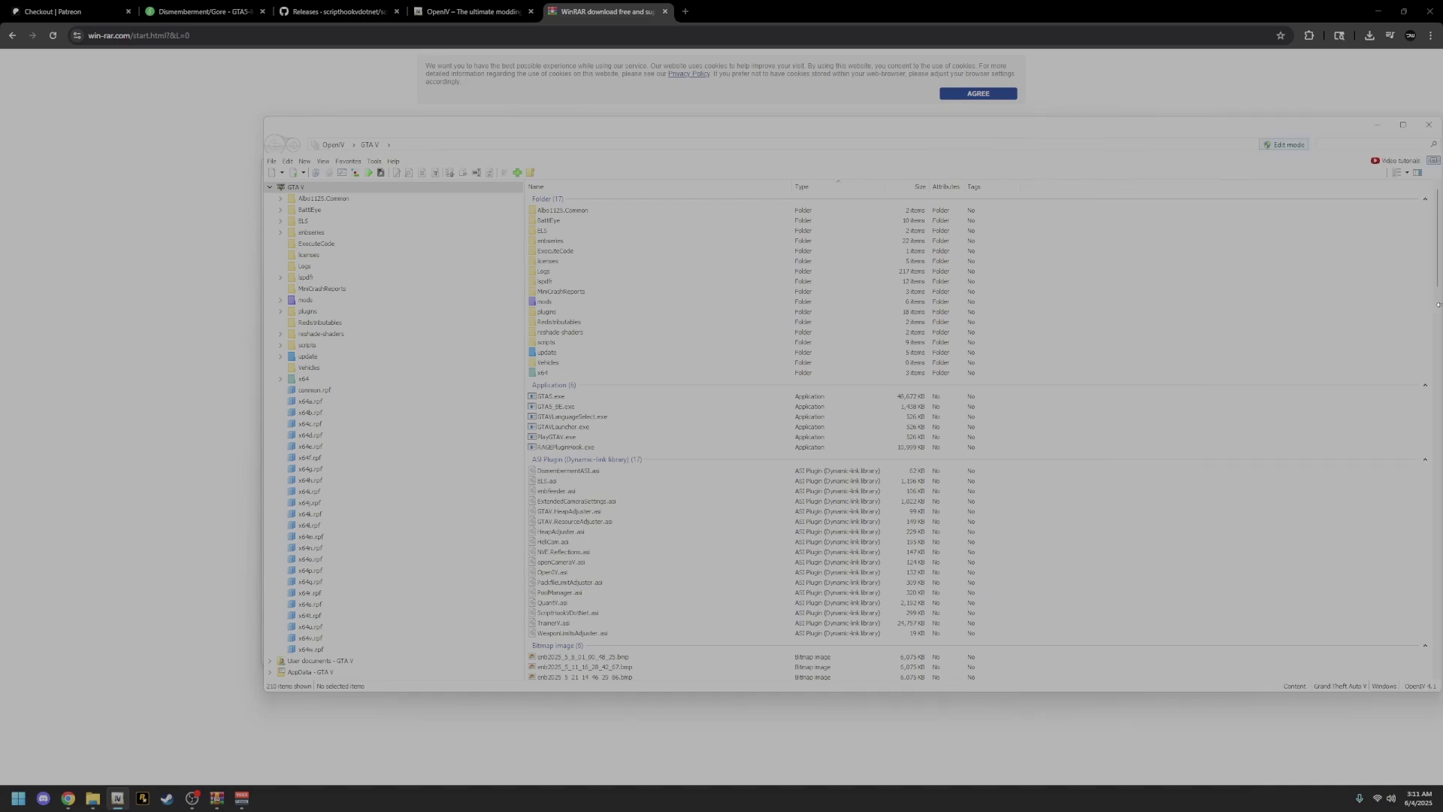
{"action": "left_click_drag", "start_coordinate": [651, 125], "coordinate": [496, 133]}
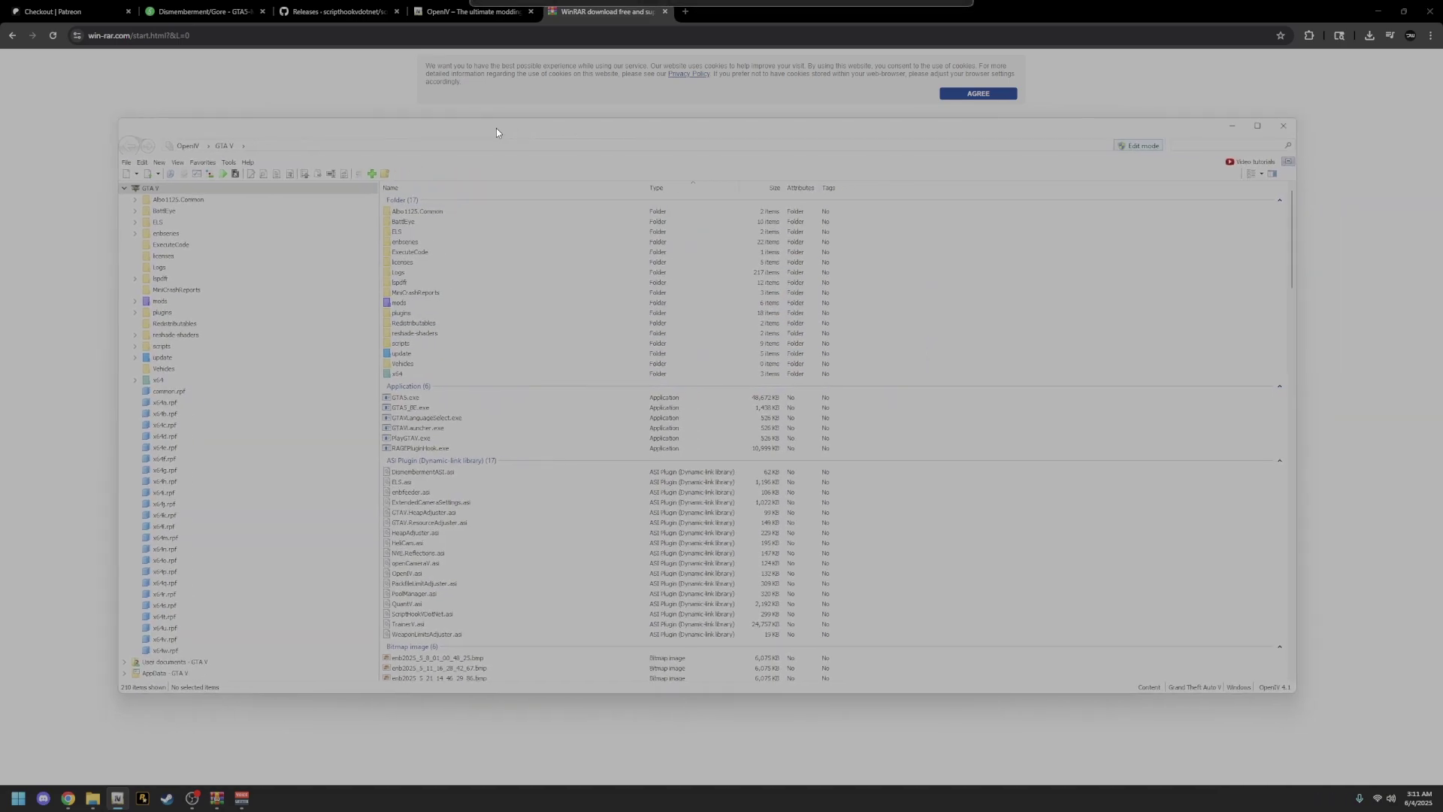
{"action": "left_click", "coordinate": [216, 798]}
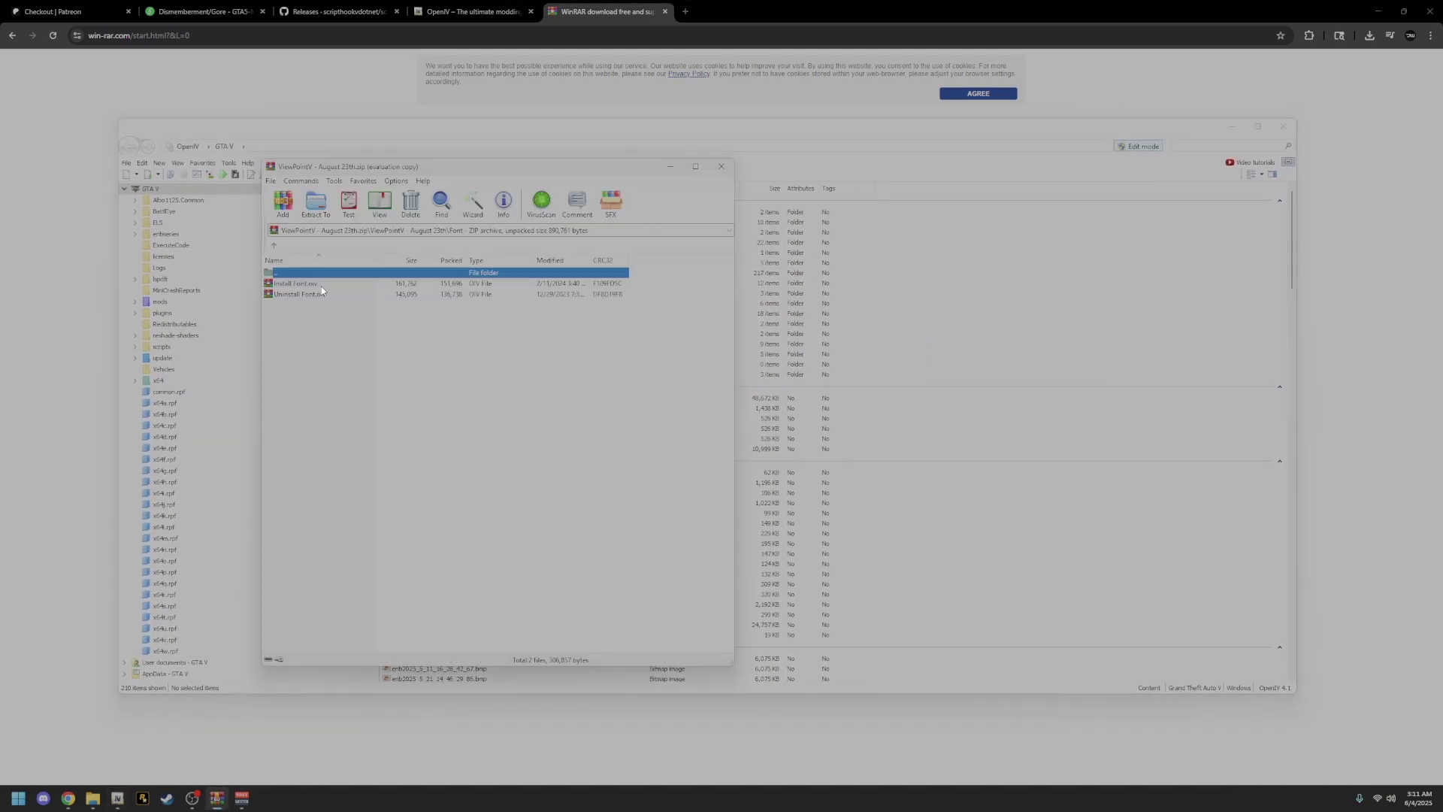
- Load Install Font.oiv into OpenIV's package installer, bring up the install location choice, and cancel without installing
{"action": "left_click_drag", "start_coordinate": [322, 287], "coordinate": [1215, 304]}
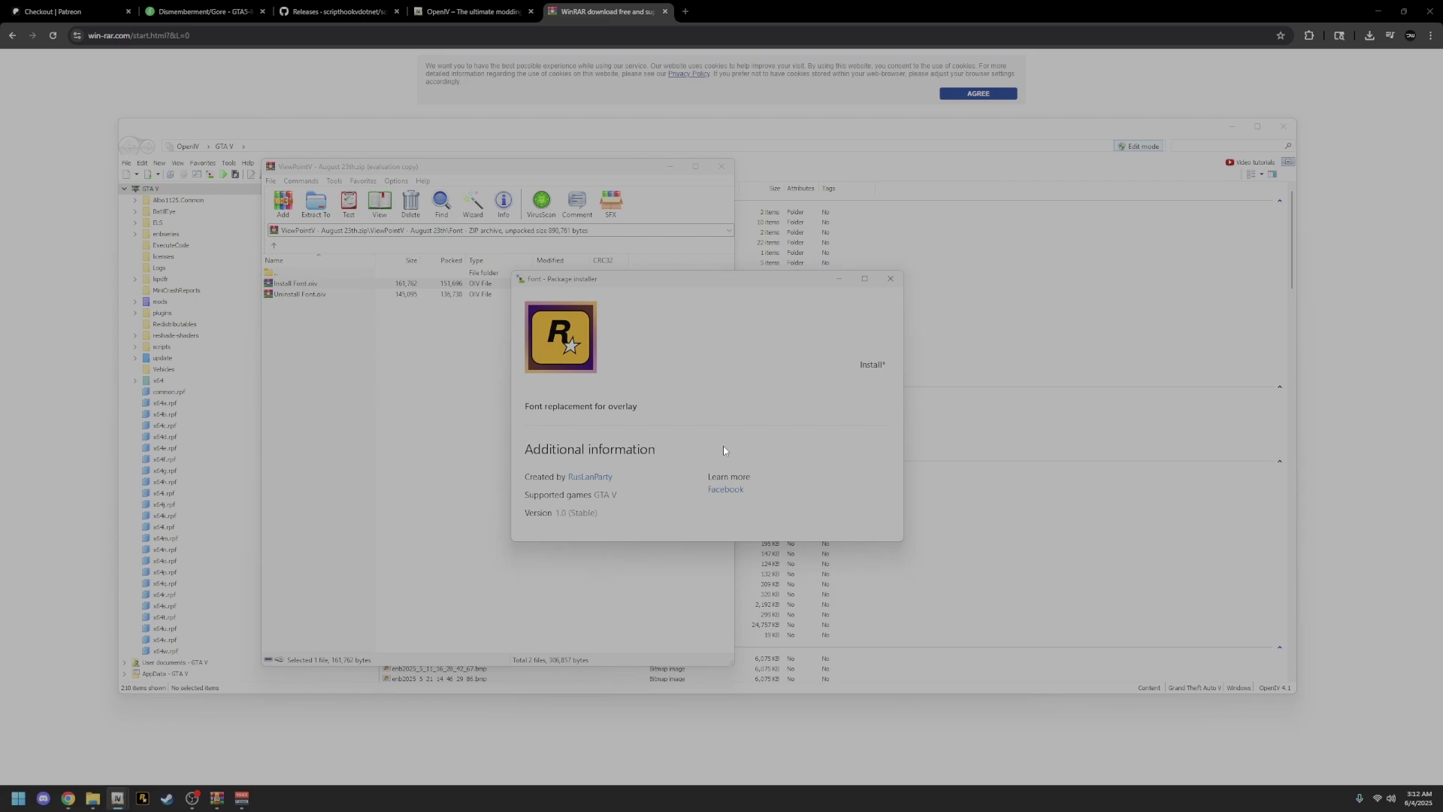
{"action": "left_click", "coordinate": [864, 371]}
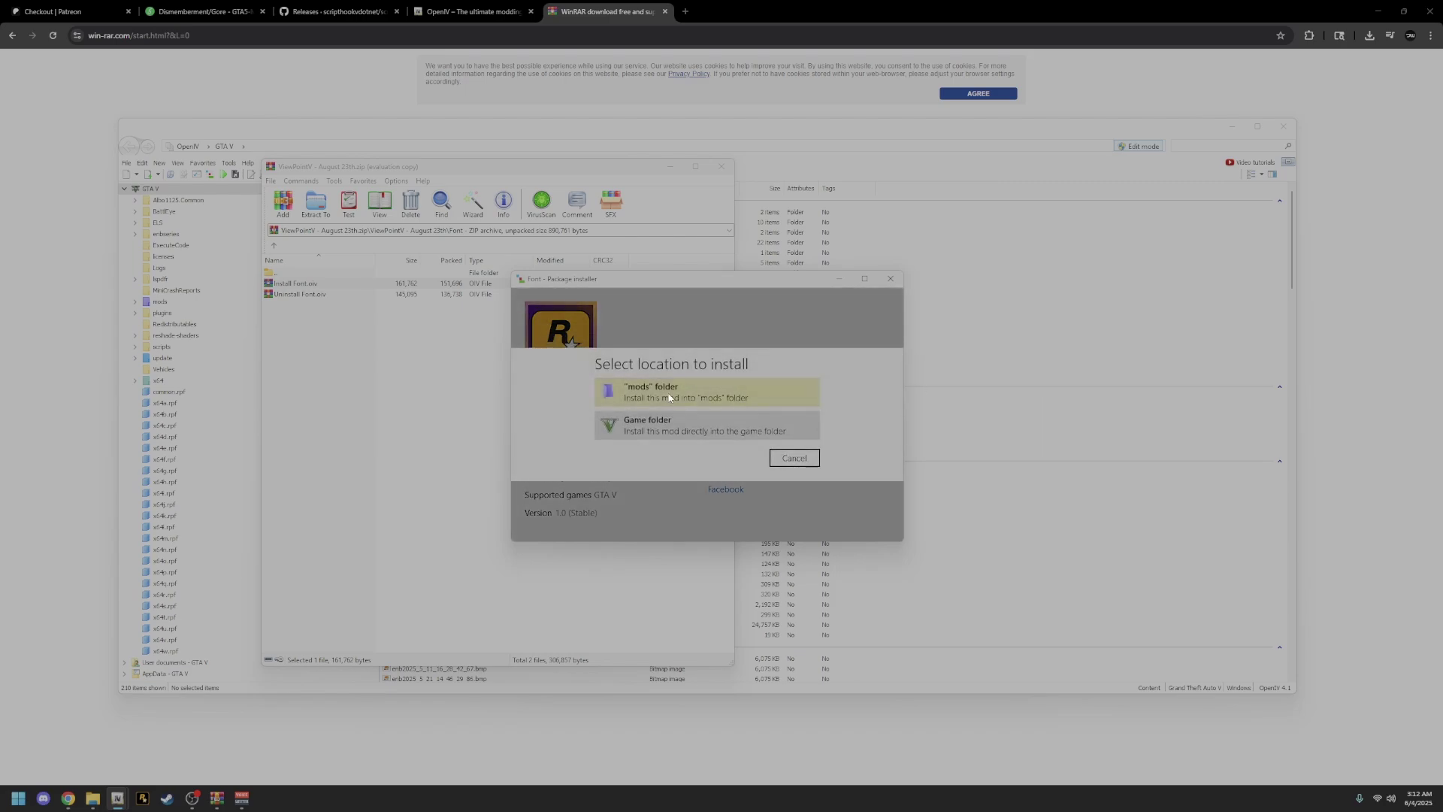
{"action": "left_click", "coordinate": [785, 460]}
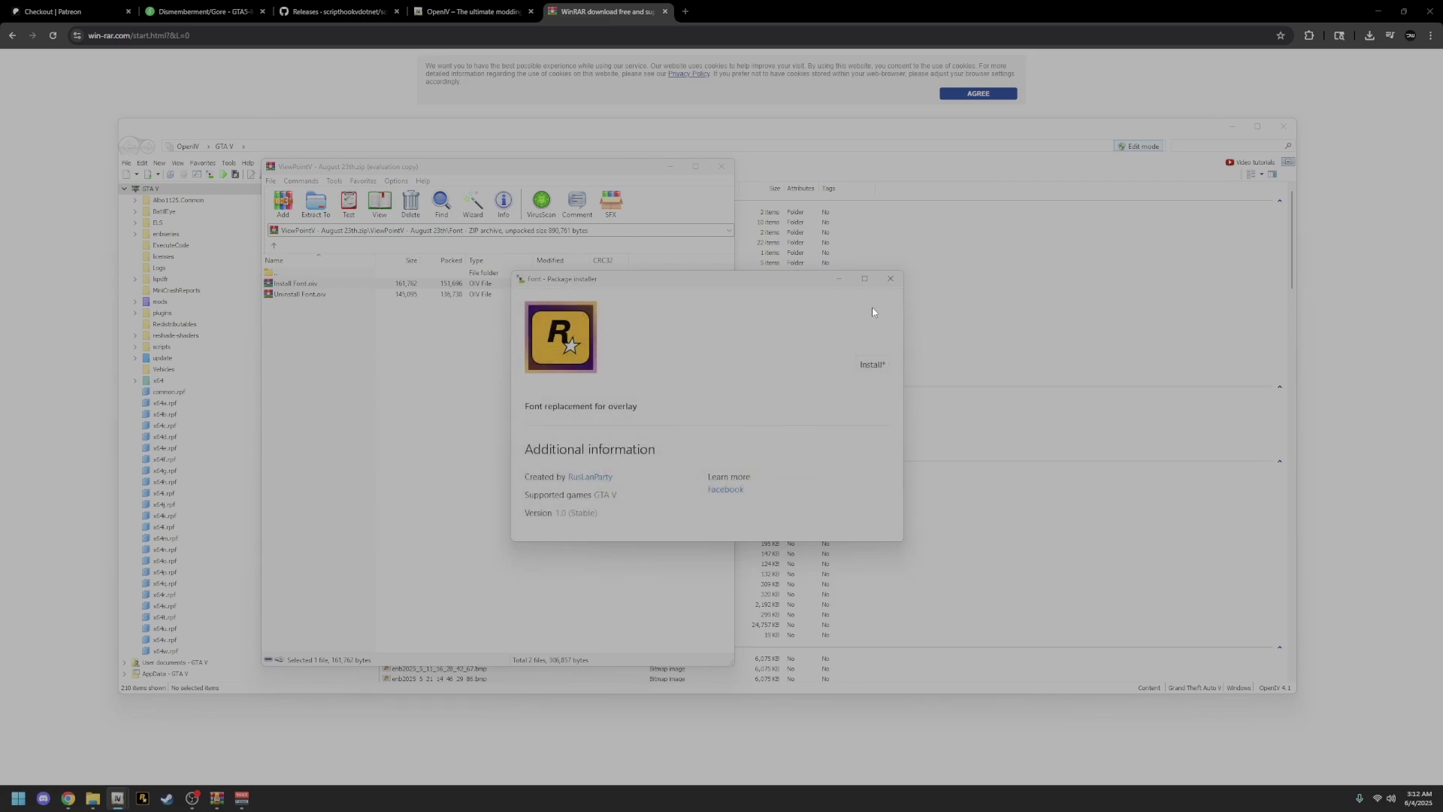
{"action": "left_click", "coordinate": [890, 279]}
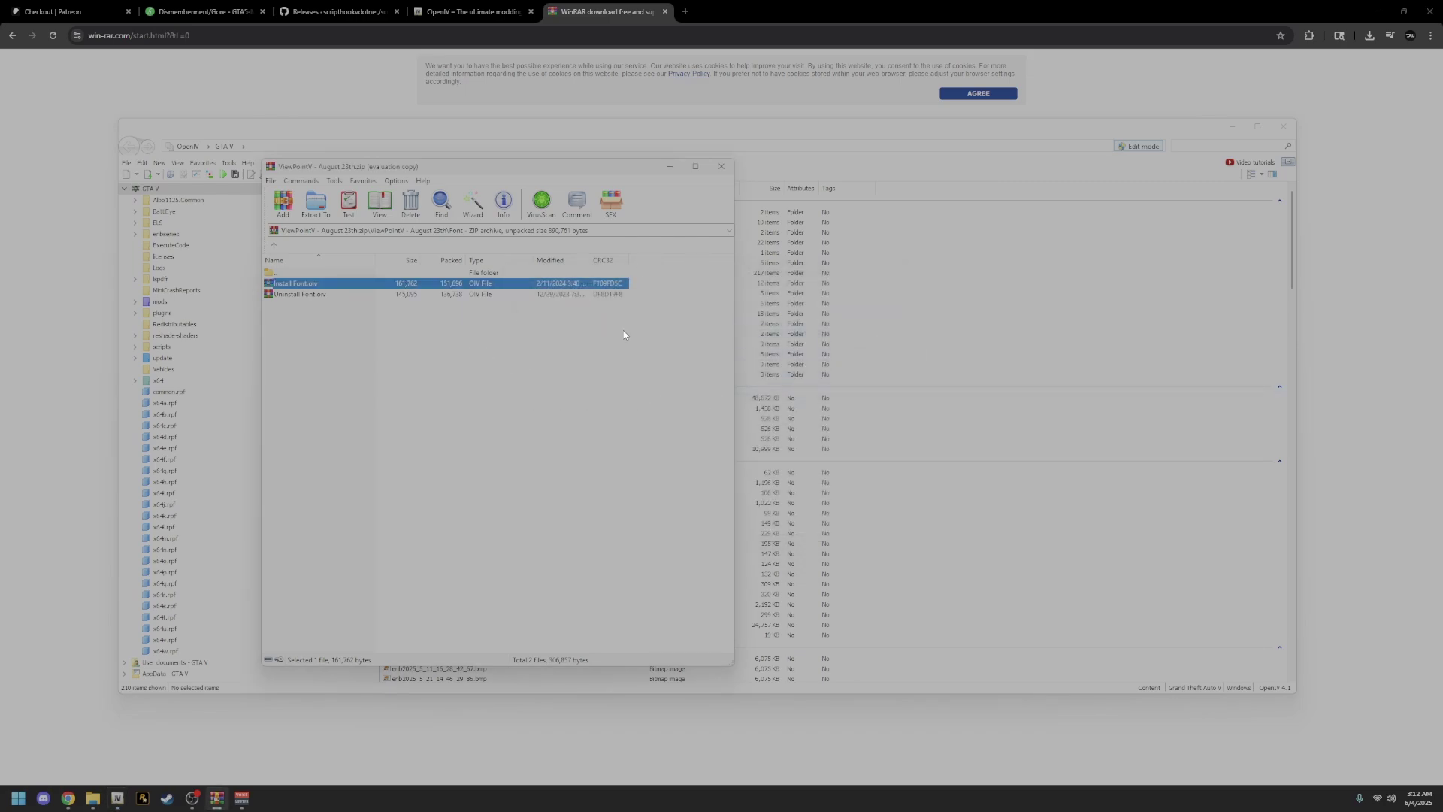
- Leave the Font folder and open the scripts folder inside the archive's GTA V Folder
{"action": "key", "text": "BackSpace"}
{"action": "left_click", "coordinate": [302, 295]}
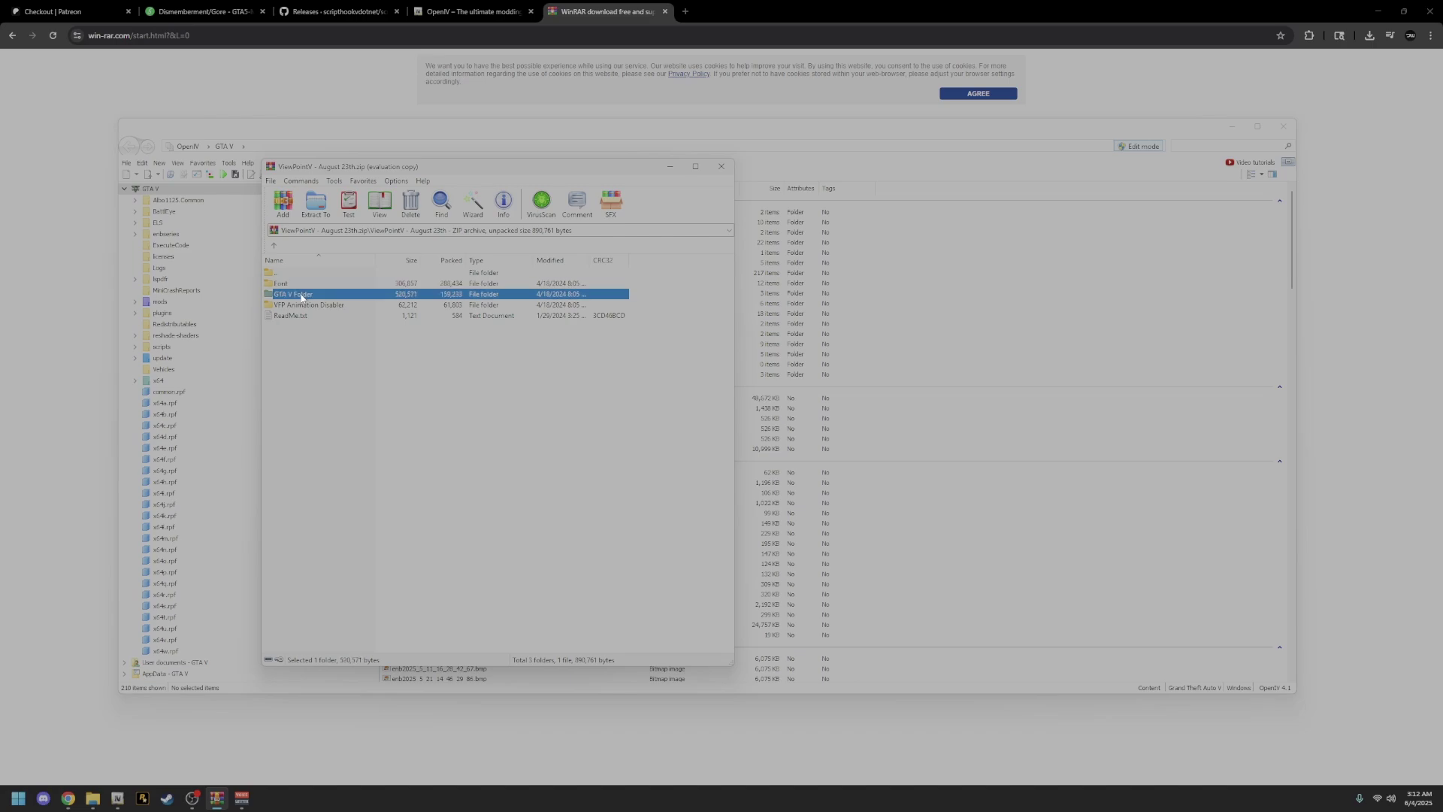
{"action": "double_click", "coordinate": [299, 295]}
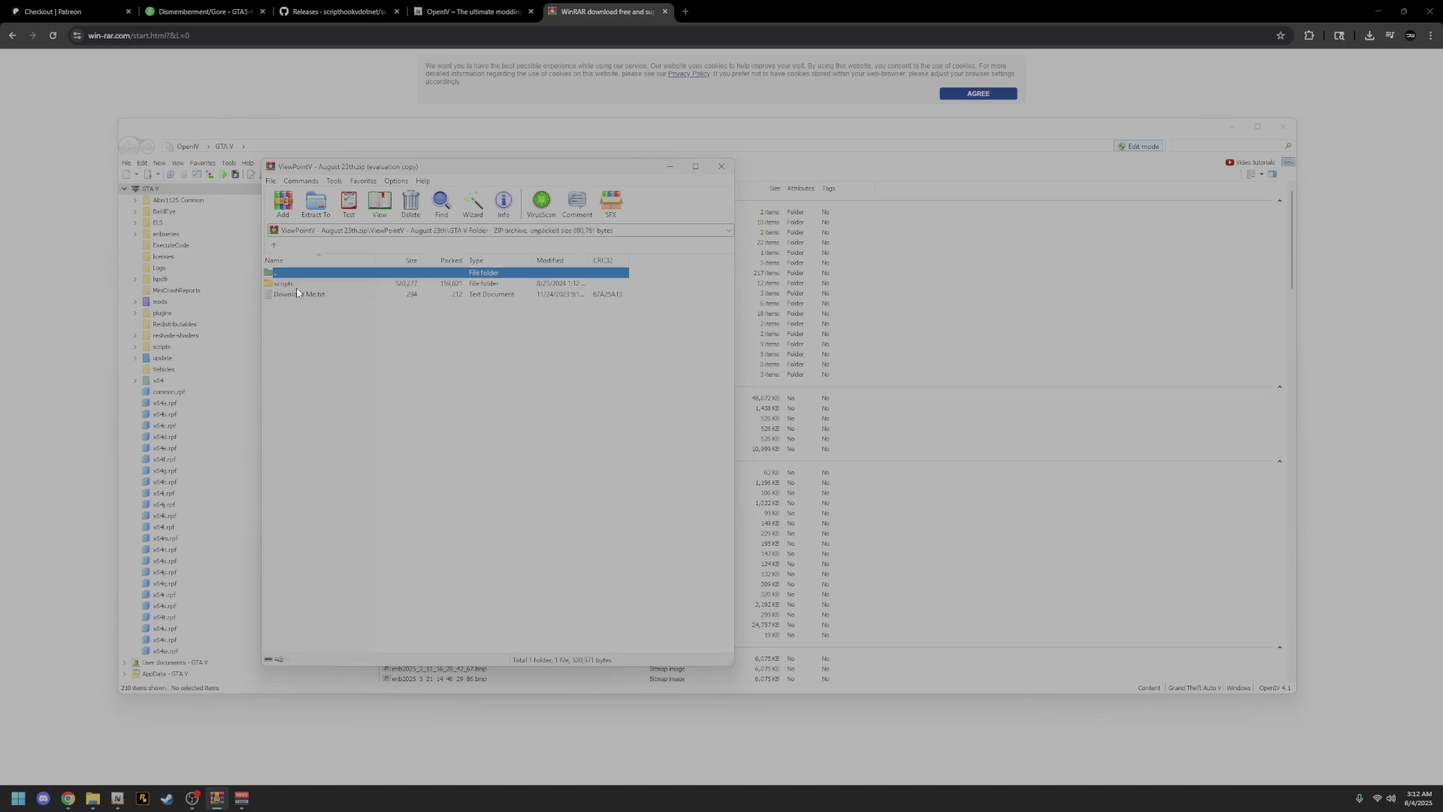
{"action": "double_click", "coordinate": [288, 284]}
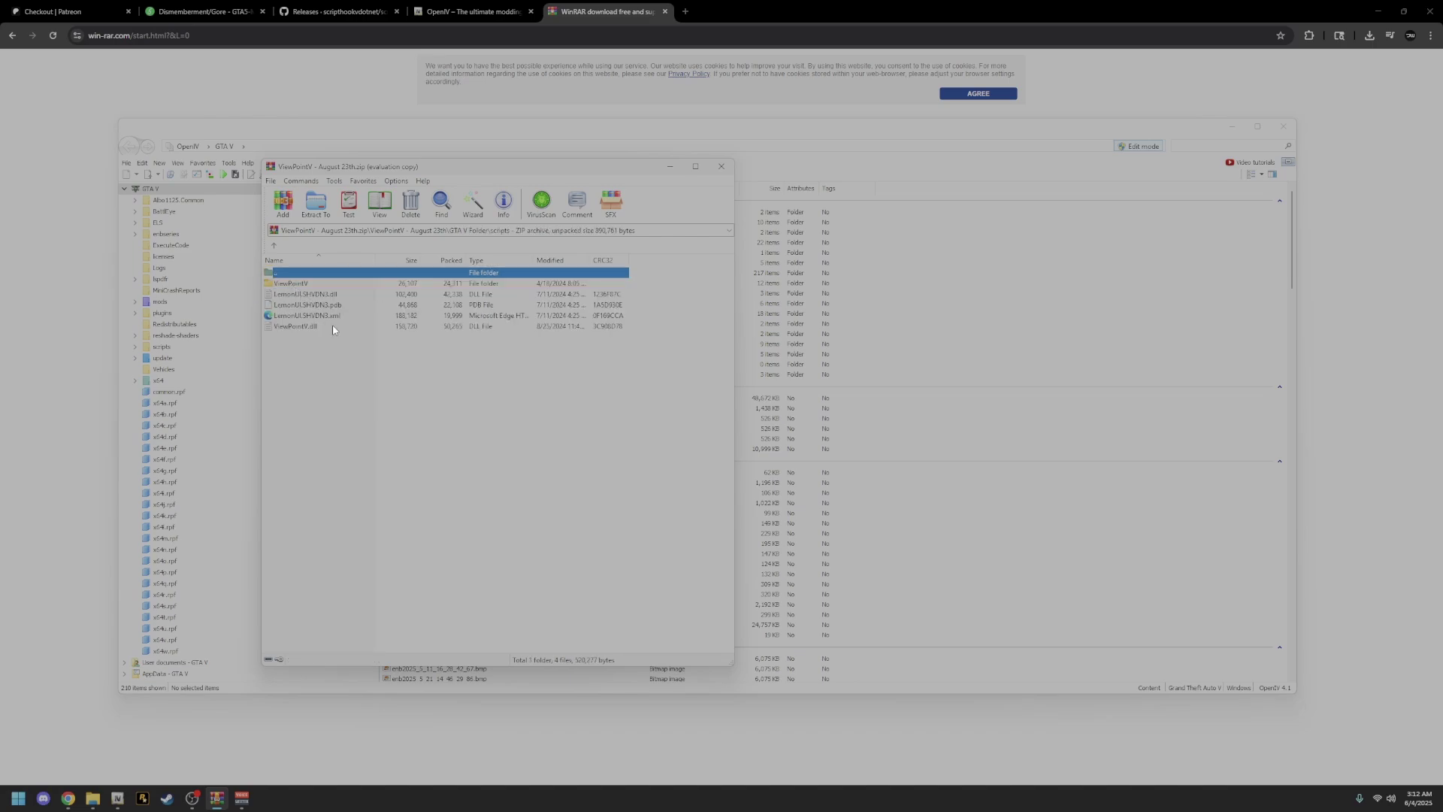
- Bring up the Grand Theft Auto V game directory in File Explorer beside the archive and show its subfolders
{"action": "left_click", "coordinate": [97, 797]}
{"action": "left_click_drag", "start_coordinate": [766, 193], "coordinate": [958, 194]}
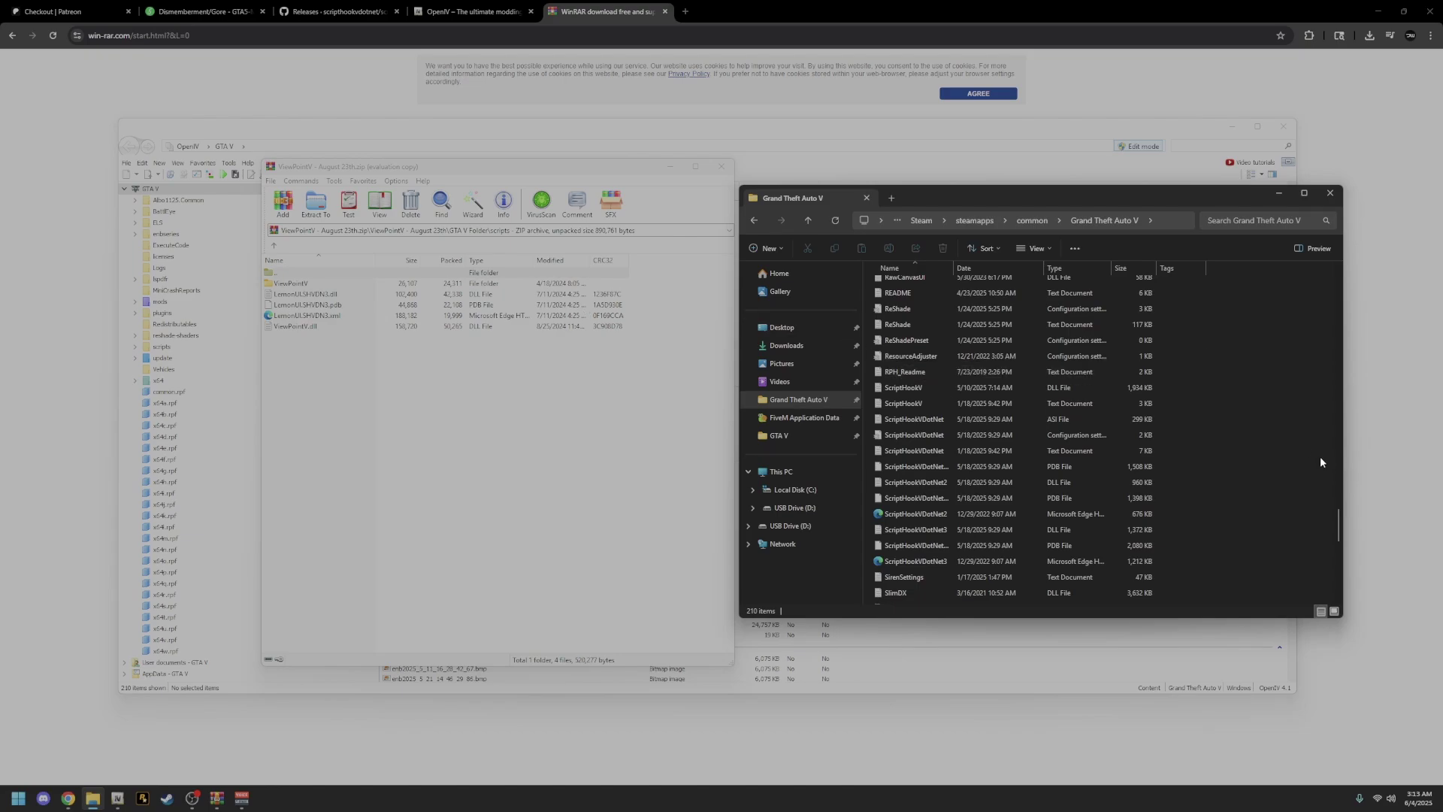
{"action": "left_click_drag", "start_coordinate": [1330, 512], "coordinate": [1314, 301]}
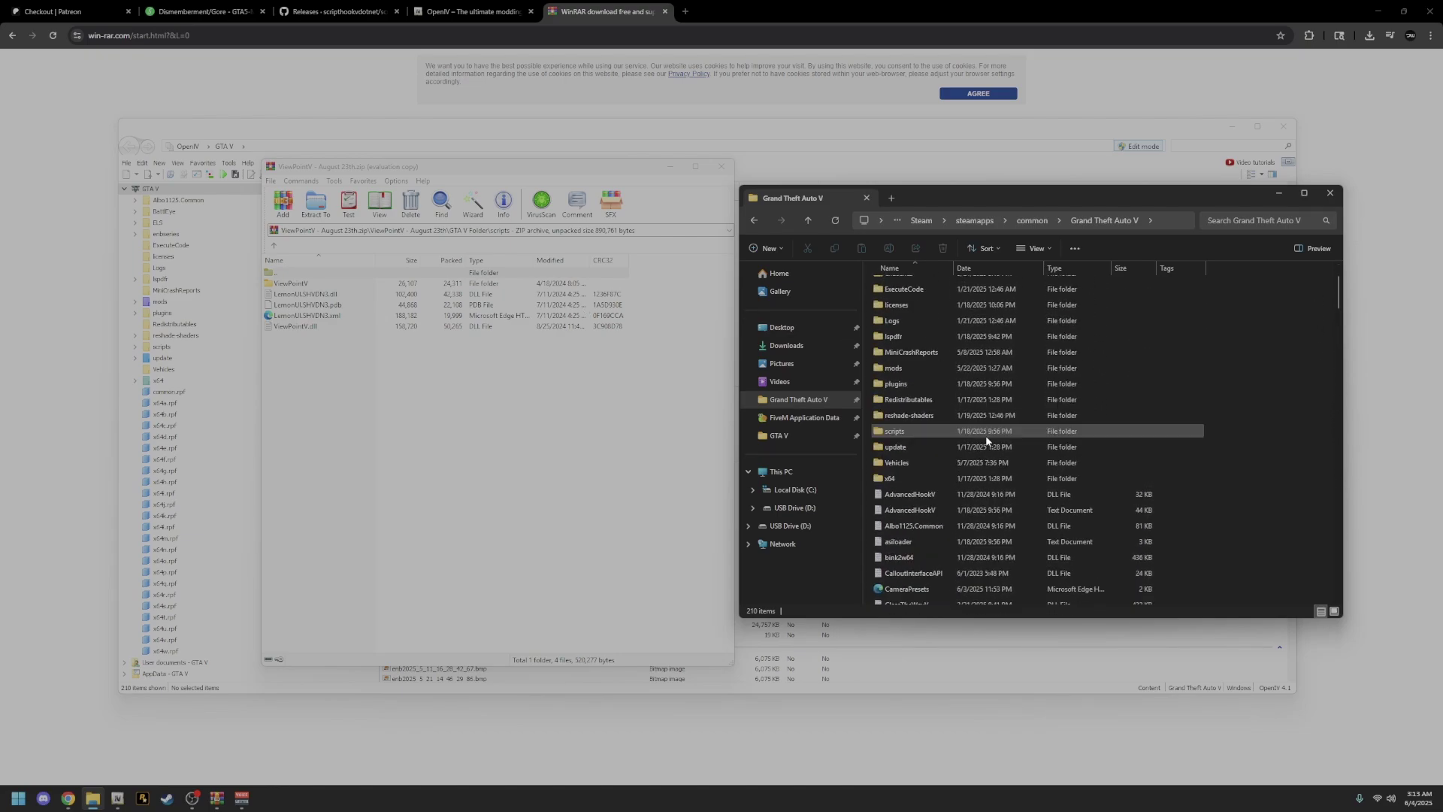
- Look at the options for creating a new item in the Grand Theft Auto V directory and dismiss them
{"action": "right_click", "coordinate": [1246, 405]}
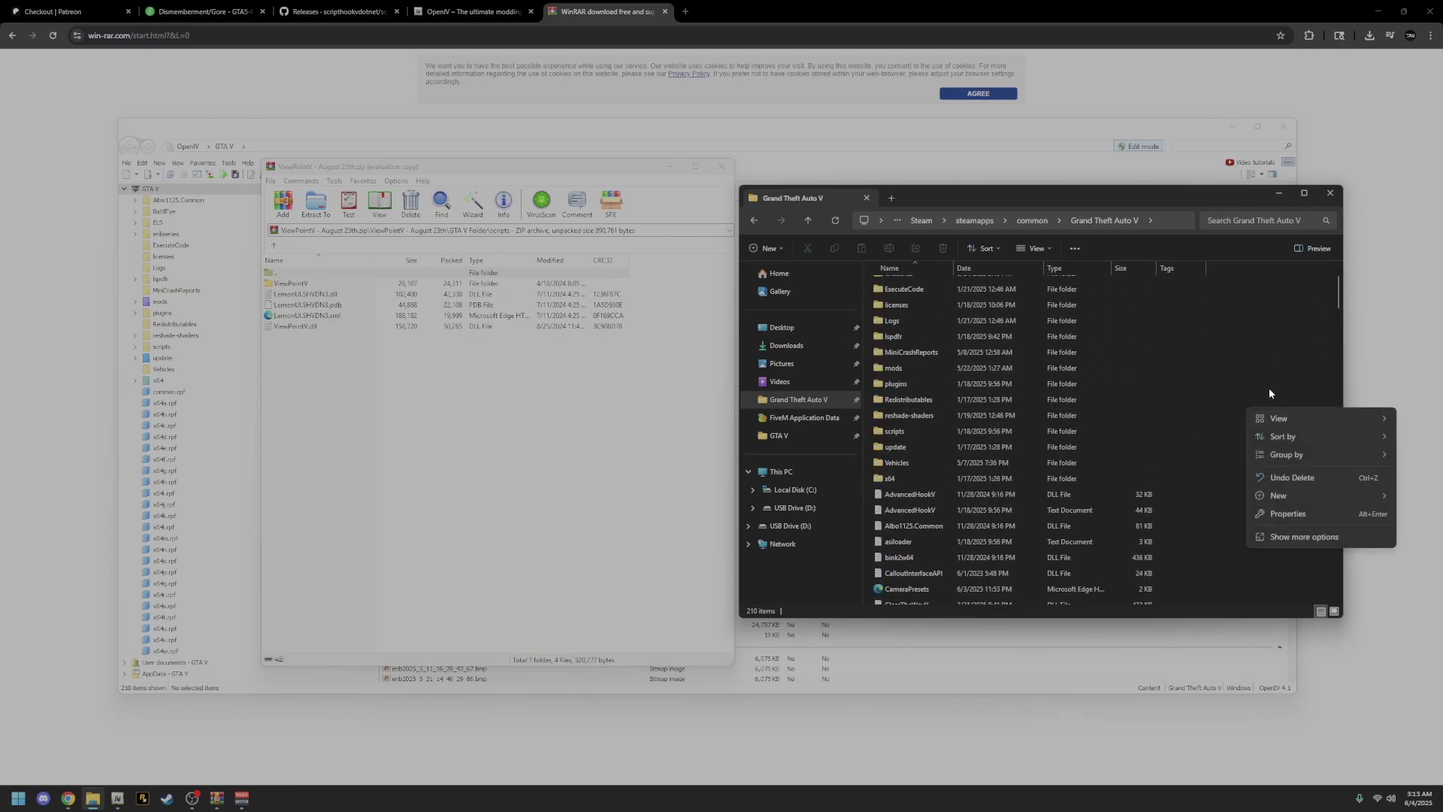
{"action": "left_click", "coordinate": [1269, 388]}
{"action": "left_click_drag", "start_coordinate": [1255, 452], "coordinate": [1262, 344]}
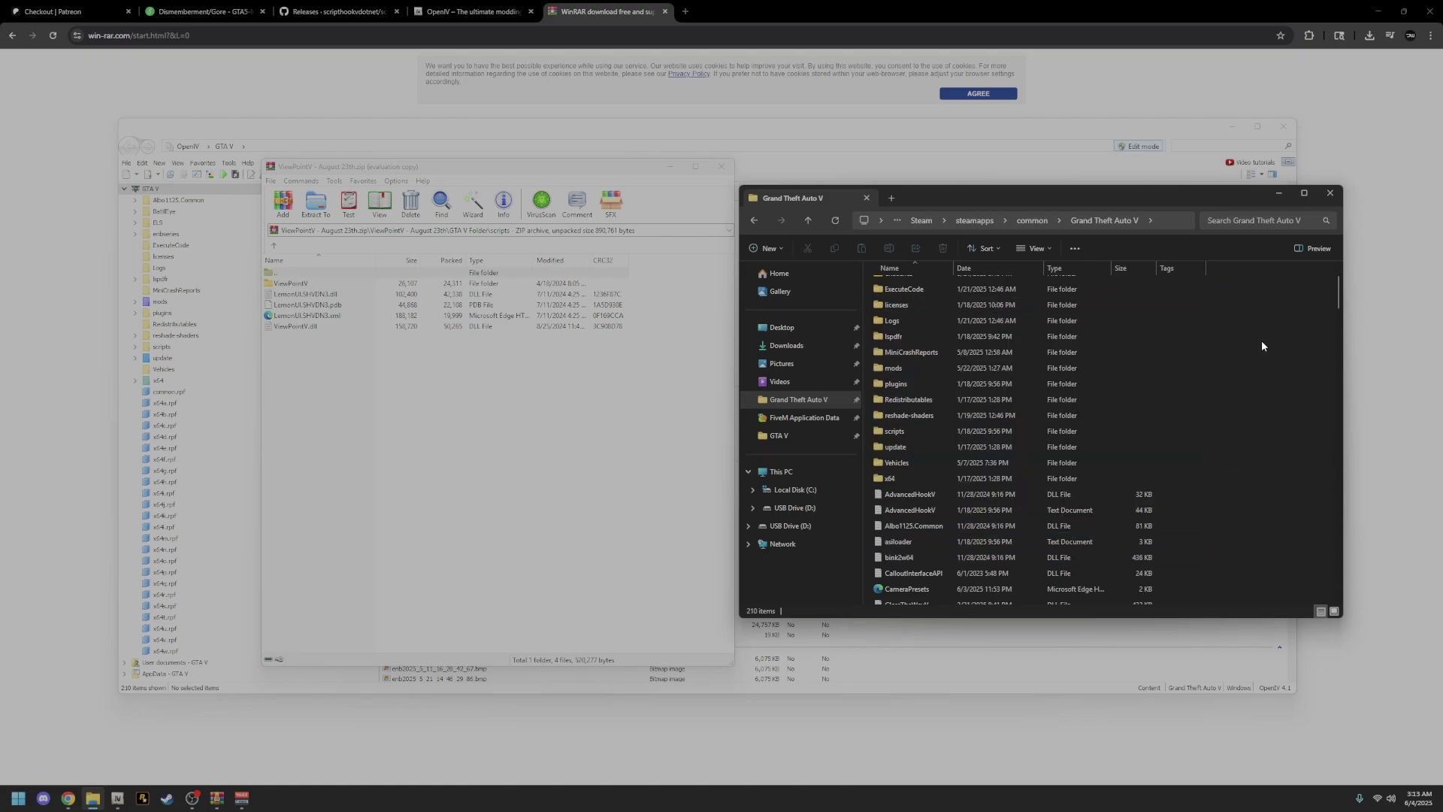
{"action": "right_click", "coordinate": [1263, 346]}
{"action": "mouse_move", "coordinate": [1297, 434]}
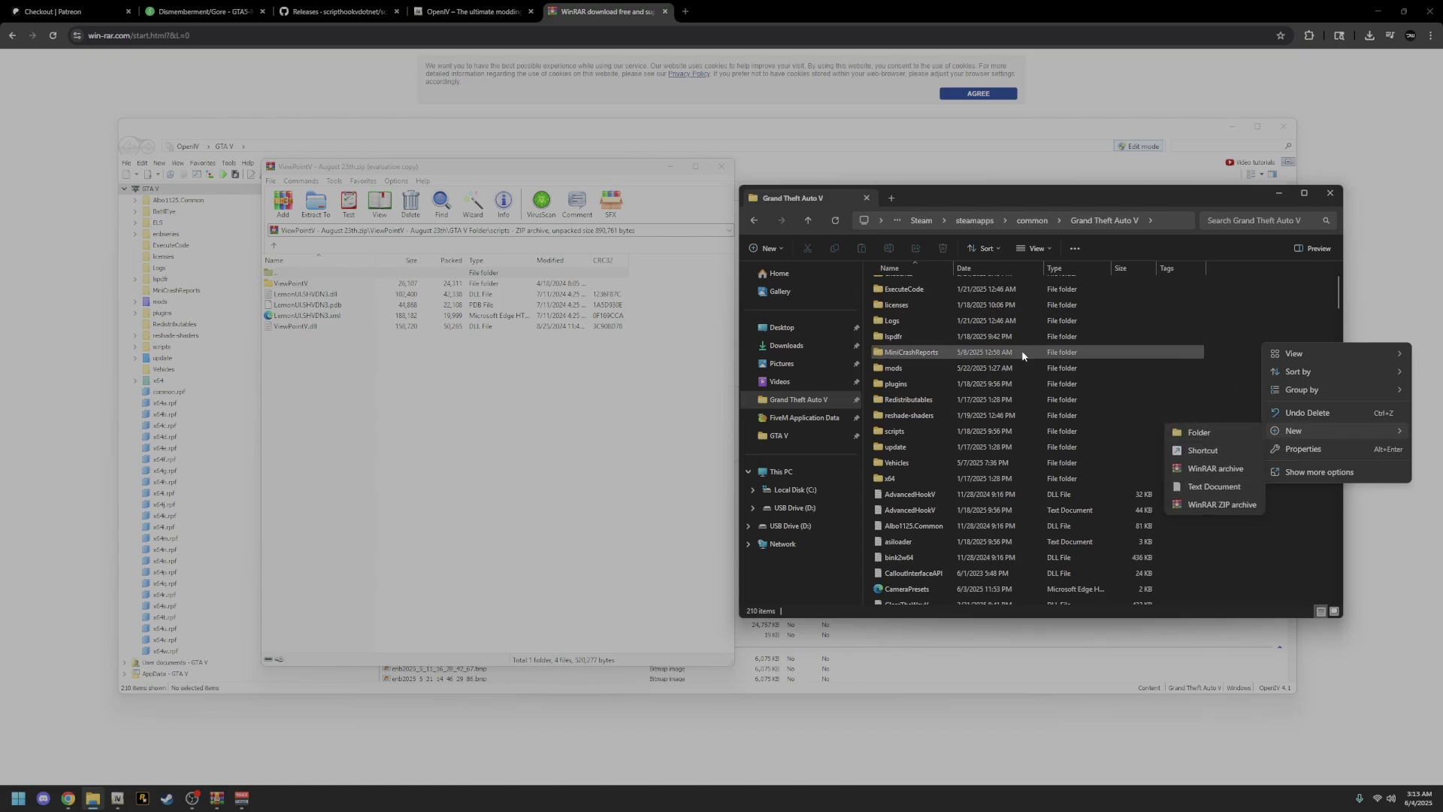
{"action": "left_click", "coordinate": [1251, 313]}
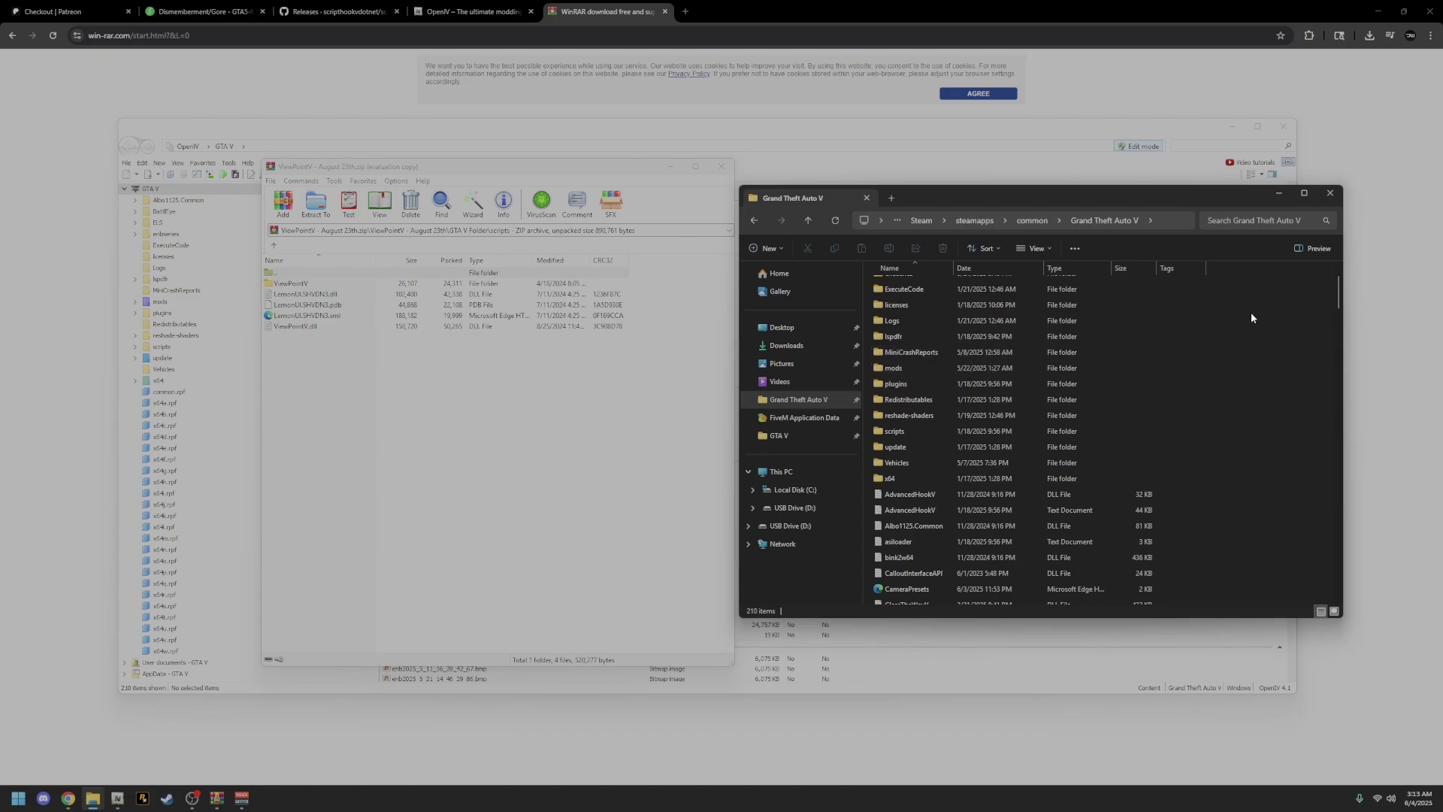
- Open the game's scripts folder and try to copy the archive's ViewPointV folder, LemonUI.SHVDN3 files and ViewPointV.dll into it
{"action": "mouse_move", "coordinate": [905, 433]}
{"action": "double_click", "coordinate": [913, 433]}
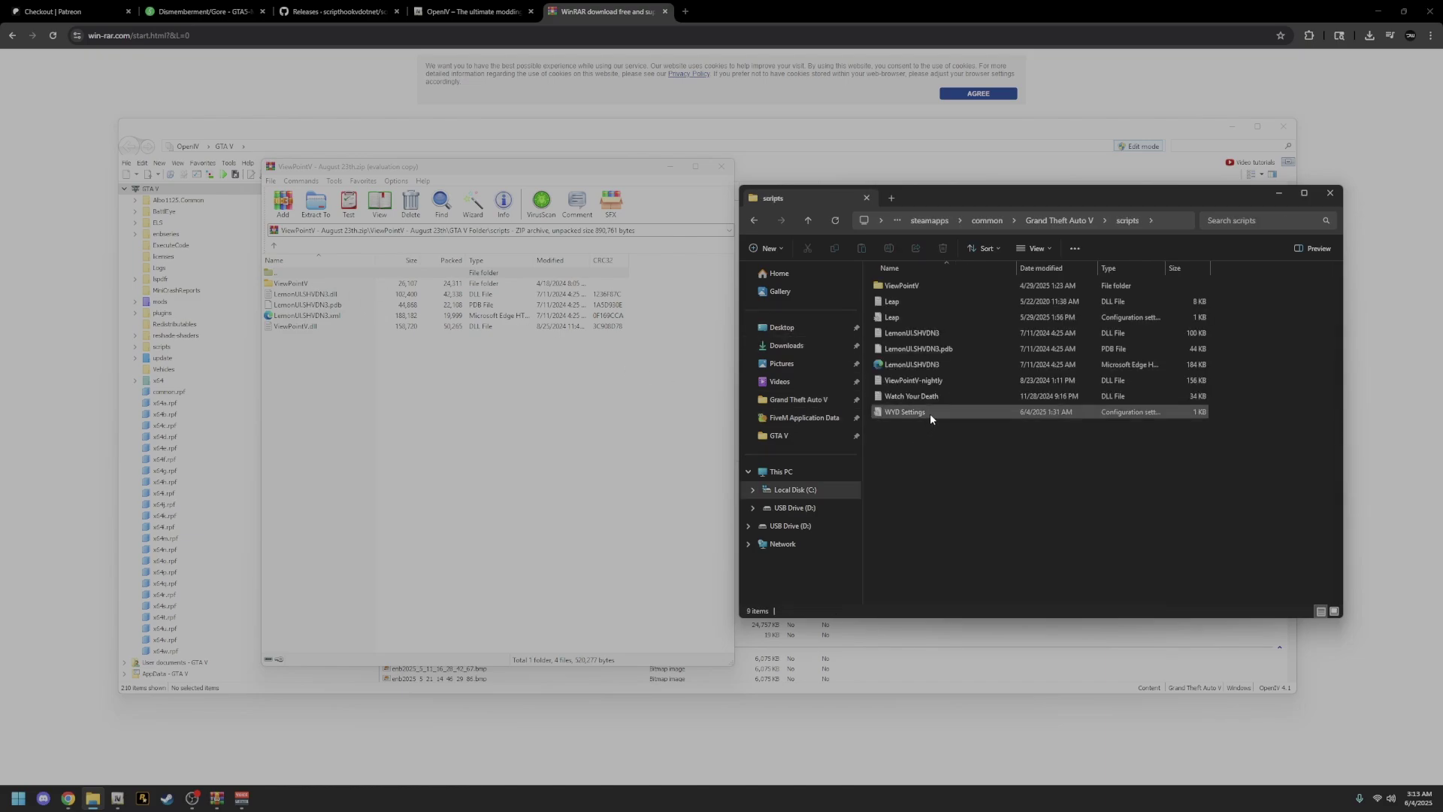
{"action": "left_click", "coordinate": [269, 392]}
{"action": "left_click_drag", "start_coordinate": [268, 393], "coordinate": [309, 284]}
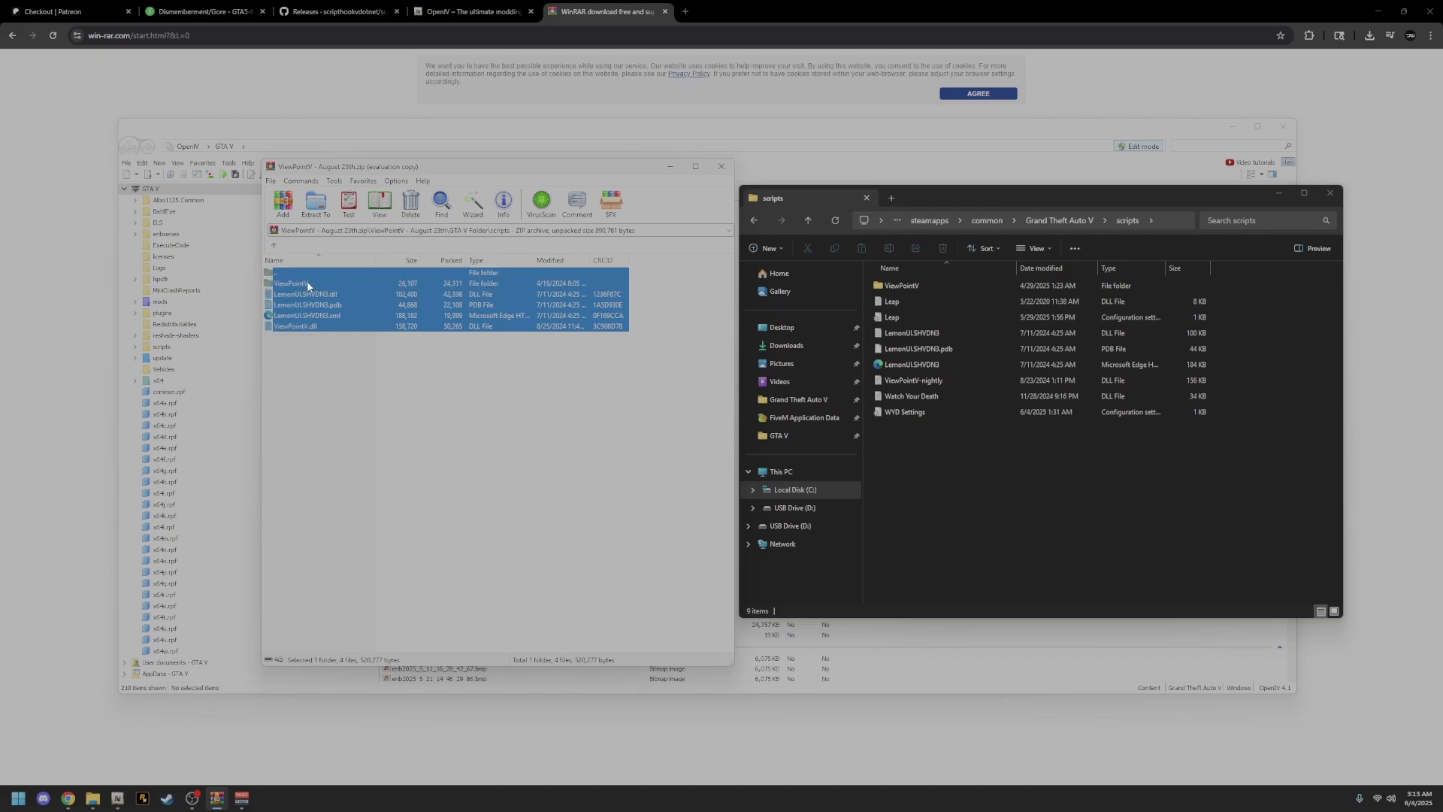
{"action": "left_click", "coordinate": [315, 368]}
{"action": "left_click_drag", "start_coordinate": [314, 368], "coordinate": [316, 286]}
{"action": "left_click_drag", "start_coordinate": [318, 294], "coordinate": [618, 399]}
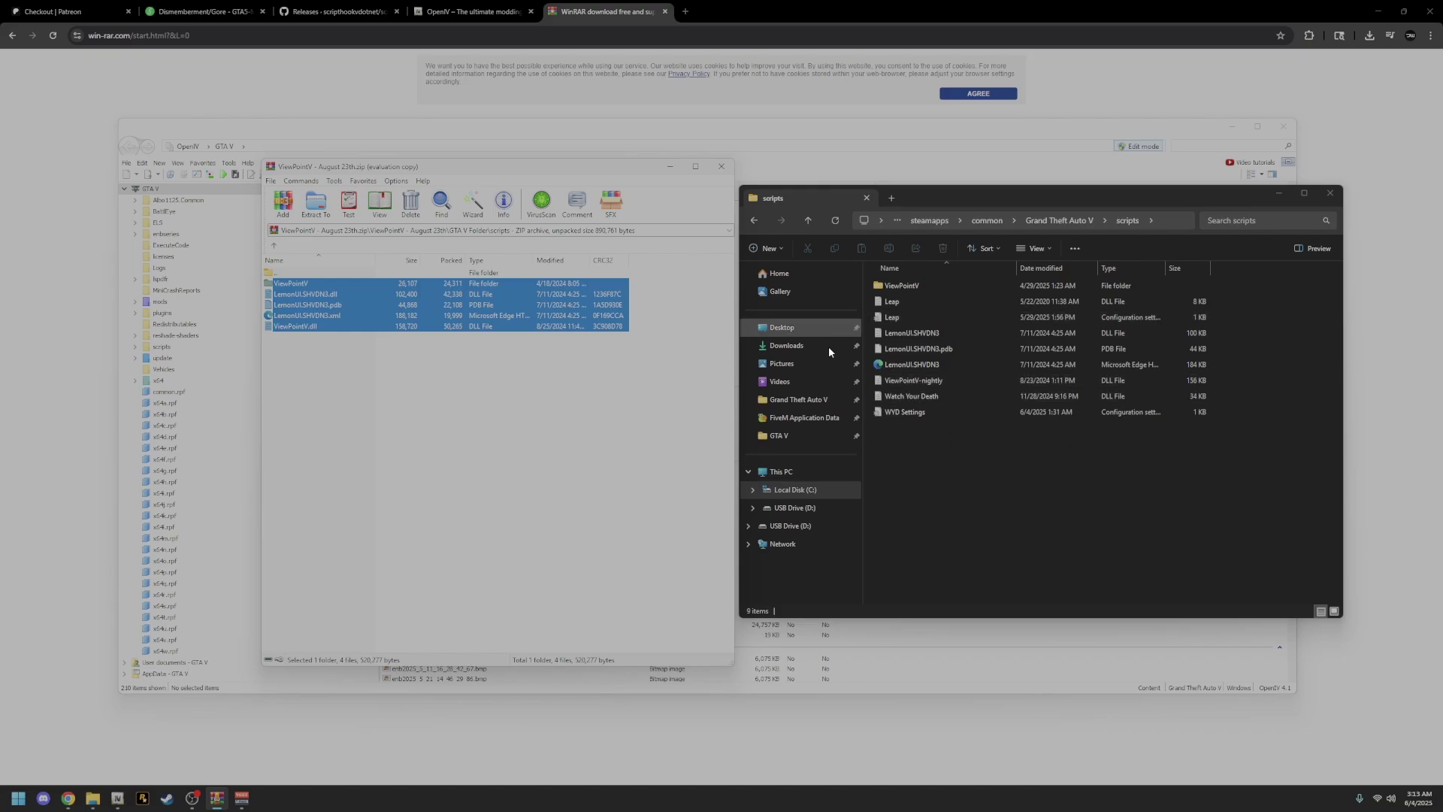
- Open the archive's VFP Animation Disabler folder and close the game's scripts folder window
{"action": "key", "text": "BackSpace"}
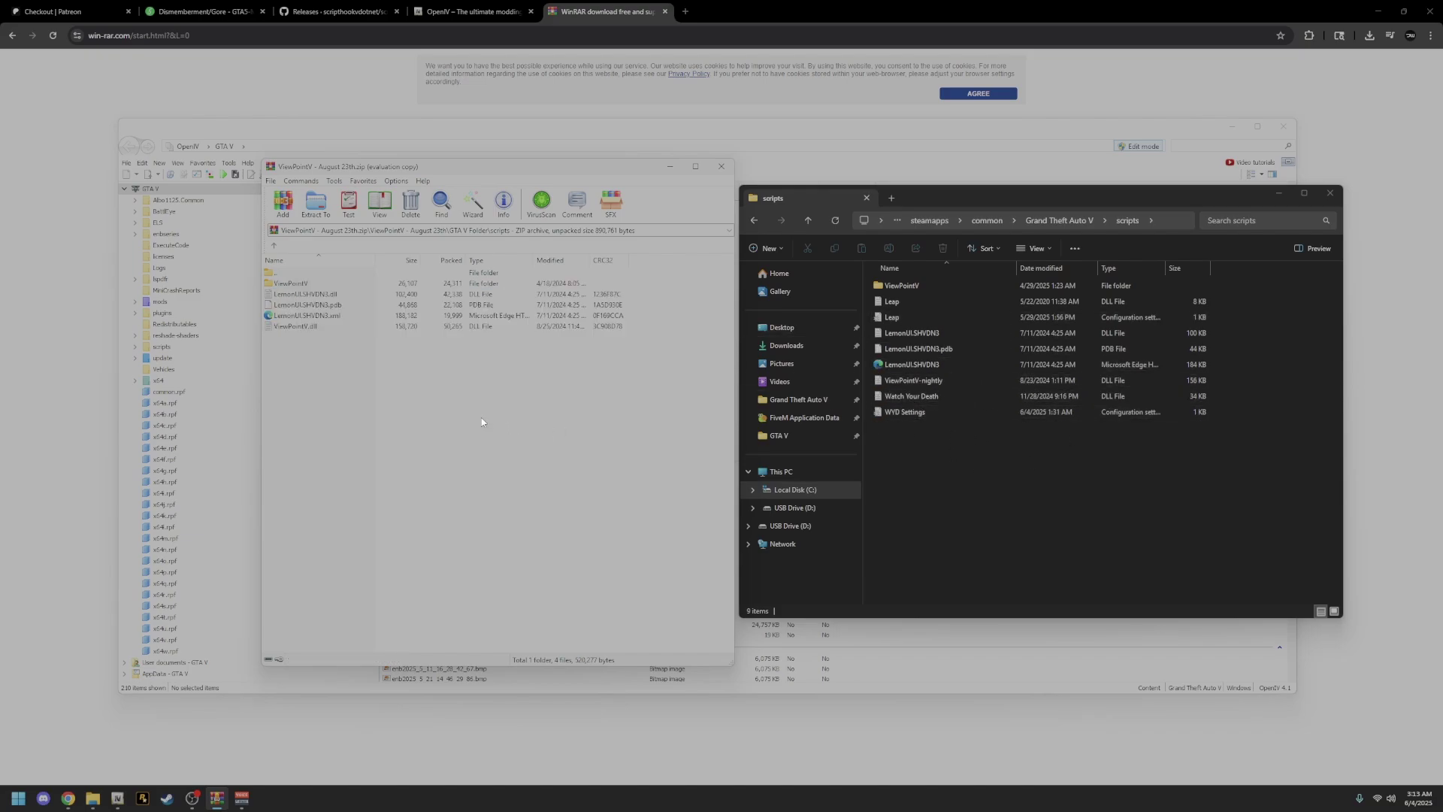
{"action": "key", "text": "BackSpace"}
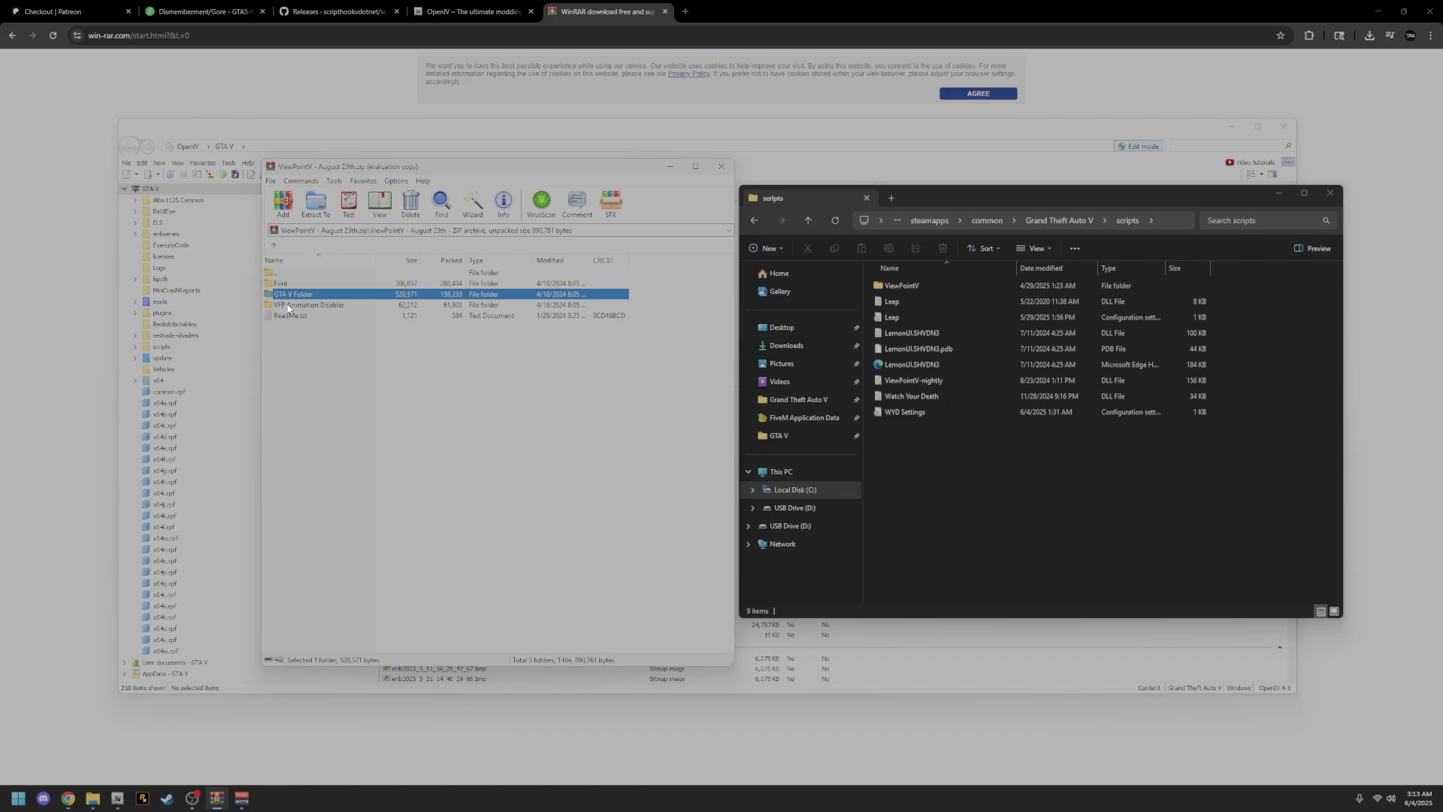
{"action": "double_click", "coordinate": [287, 305]}
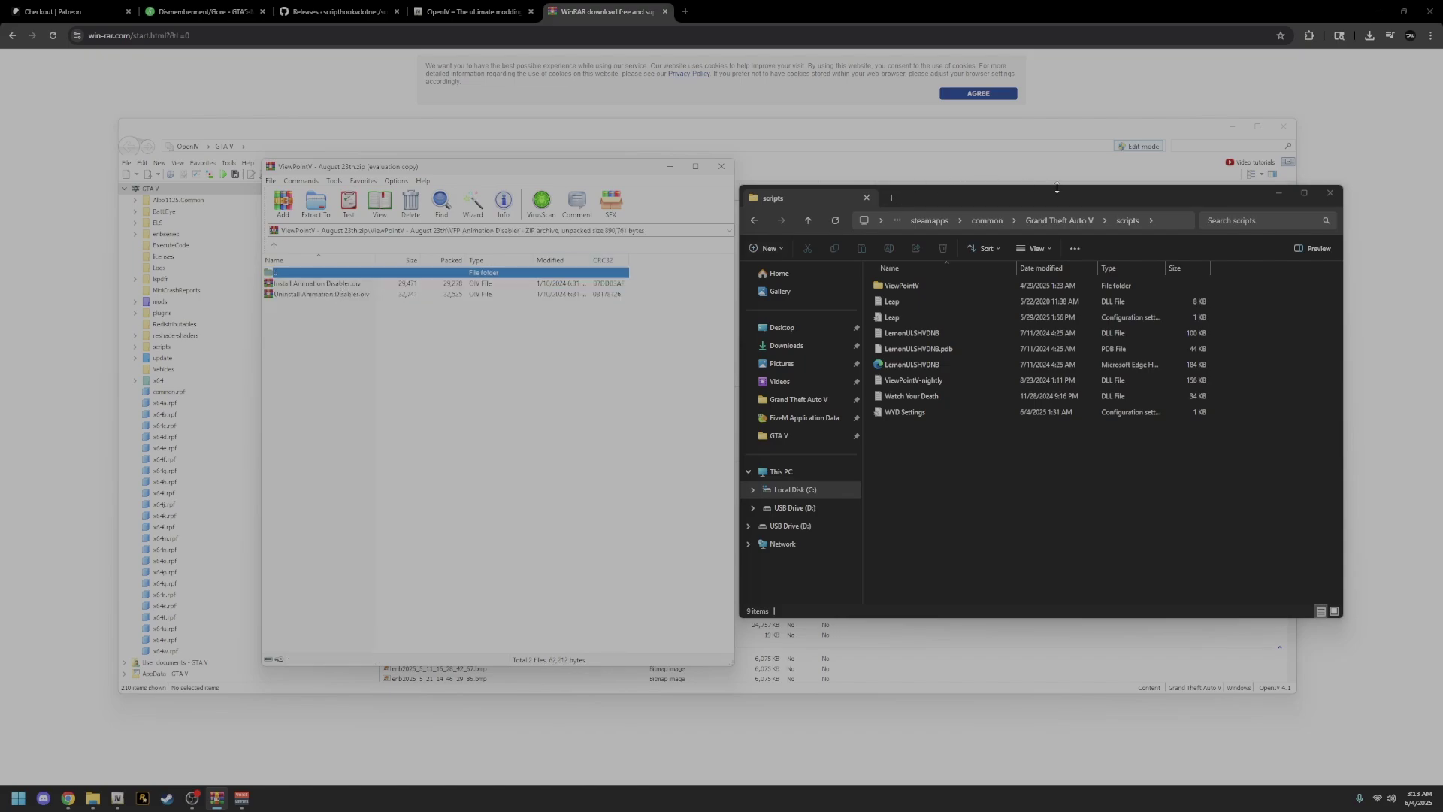
{"action": "left_click", "coordinate": [1330, 193]}
- Load Install Animation Disabler.oiv into OpenIV's package installer and close the installer without installing
{"action": "left_click", "coordinate": [278, 283]}
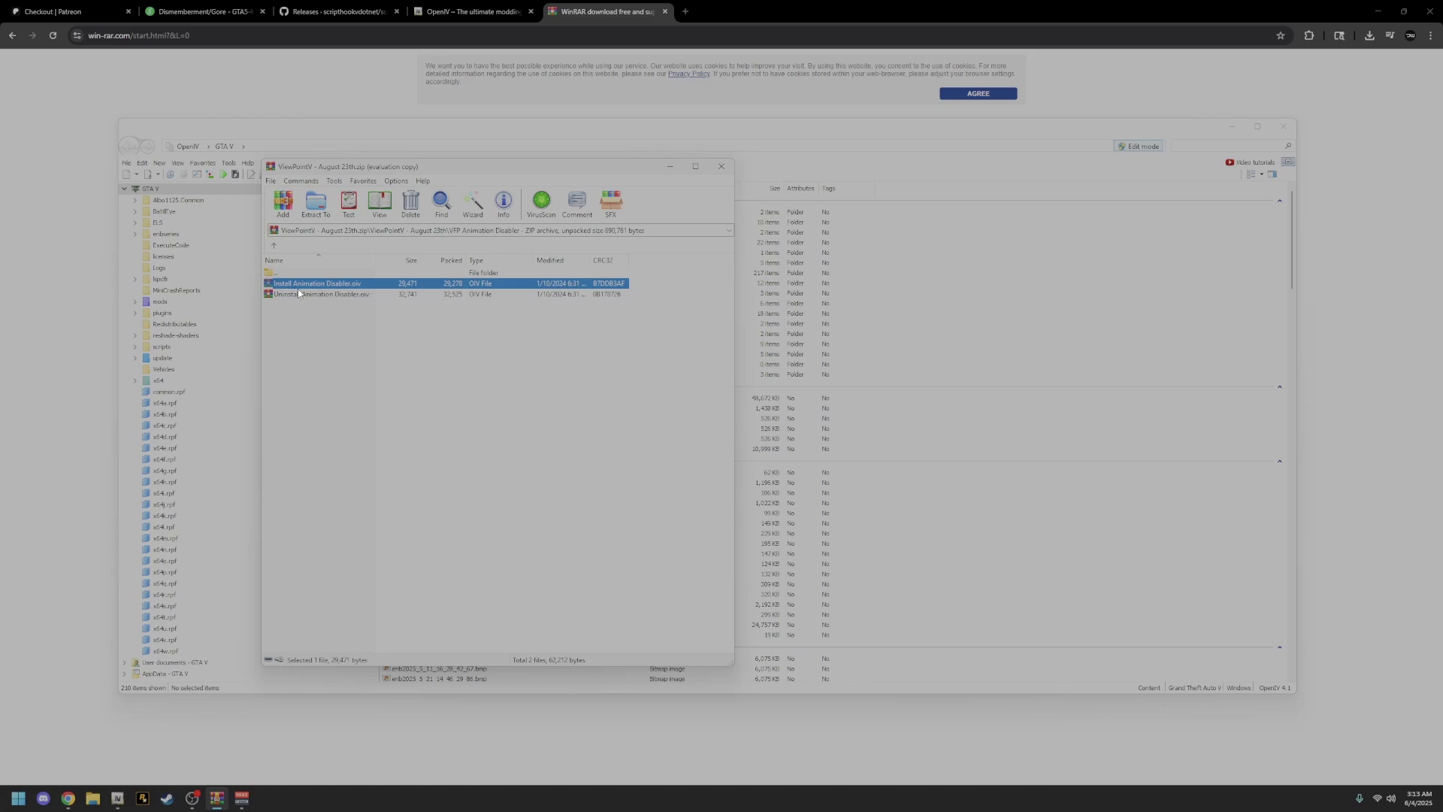
{"action": "left_click_drag", "start_coordinate": [278, 283], "coordinate": [1220, 302]}
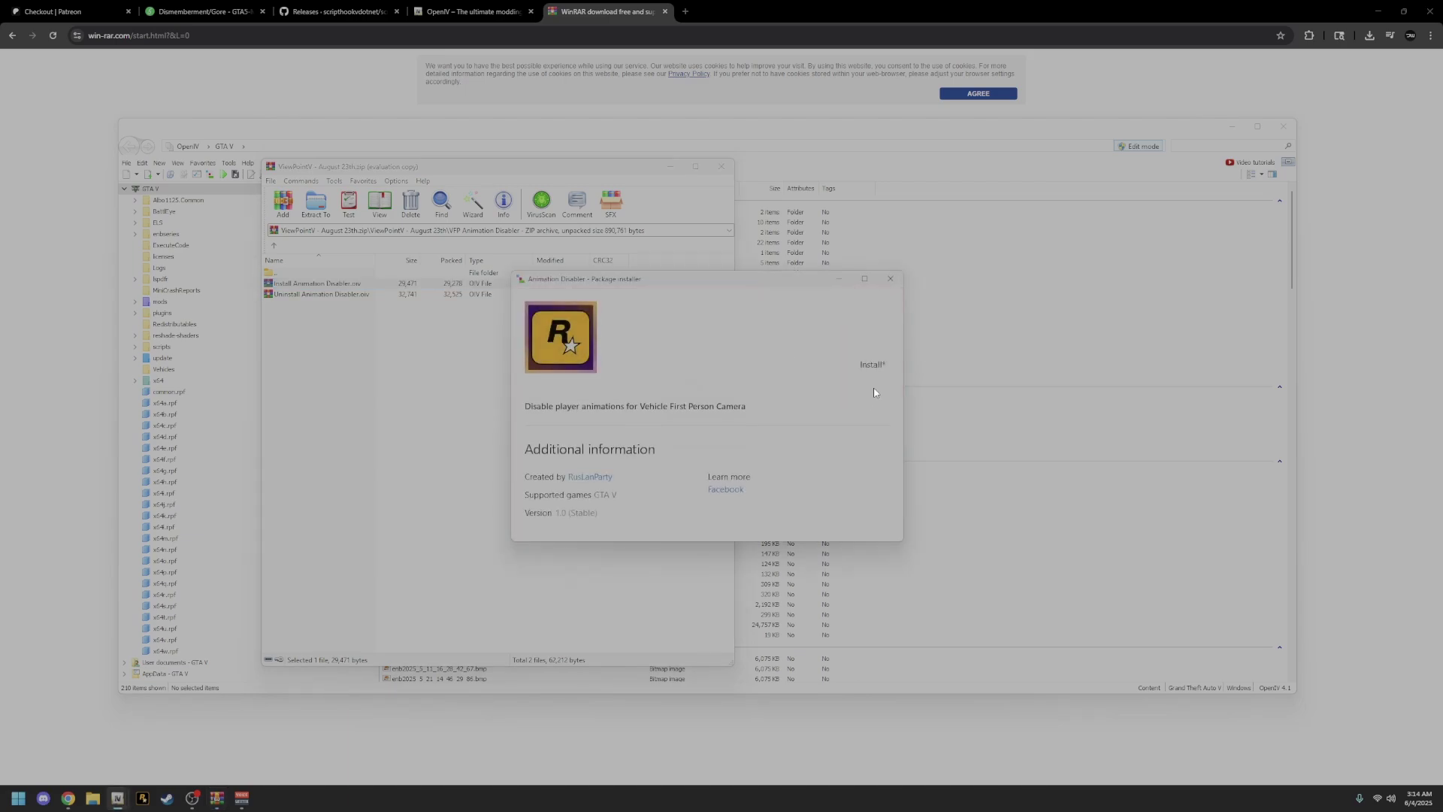
{"action": "left_click", "coordinate": [894, 285]}
- Return to the archive's mod folder and close the archive, the scripts folder window and OpenIV
{"action": "key", "text": "BackSpace"}
{"action": "key", "text": "BackSpace"}
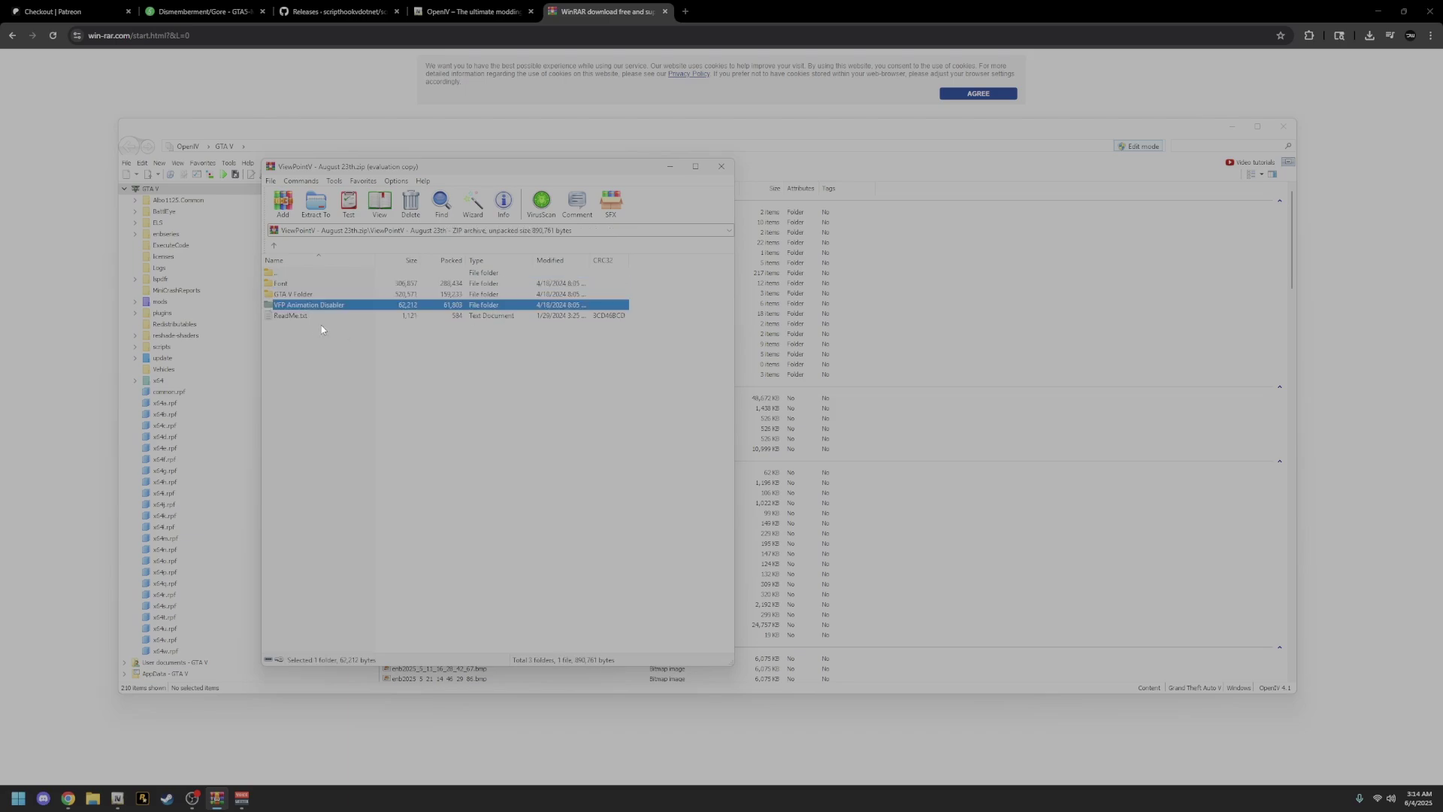
{"action": "left_click", "coordinate": [720, 167]}
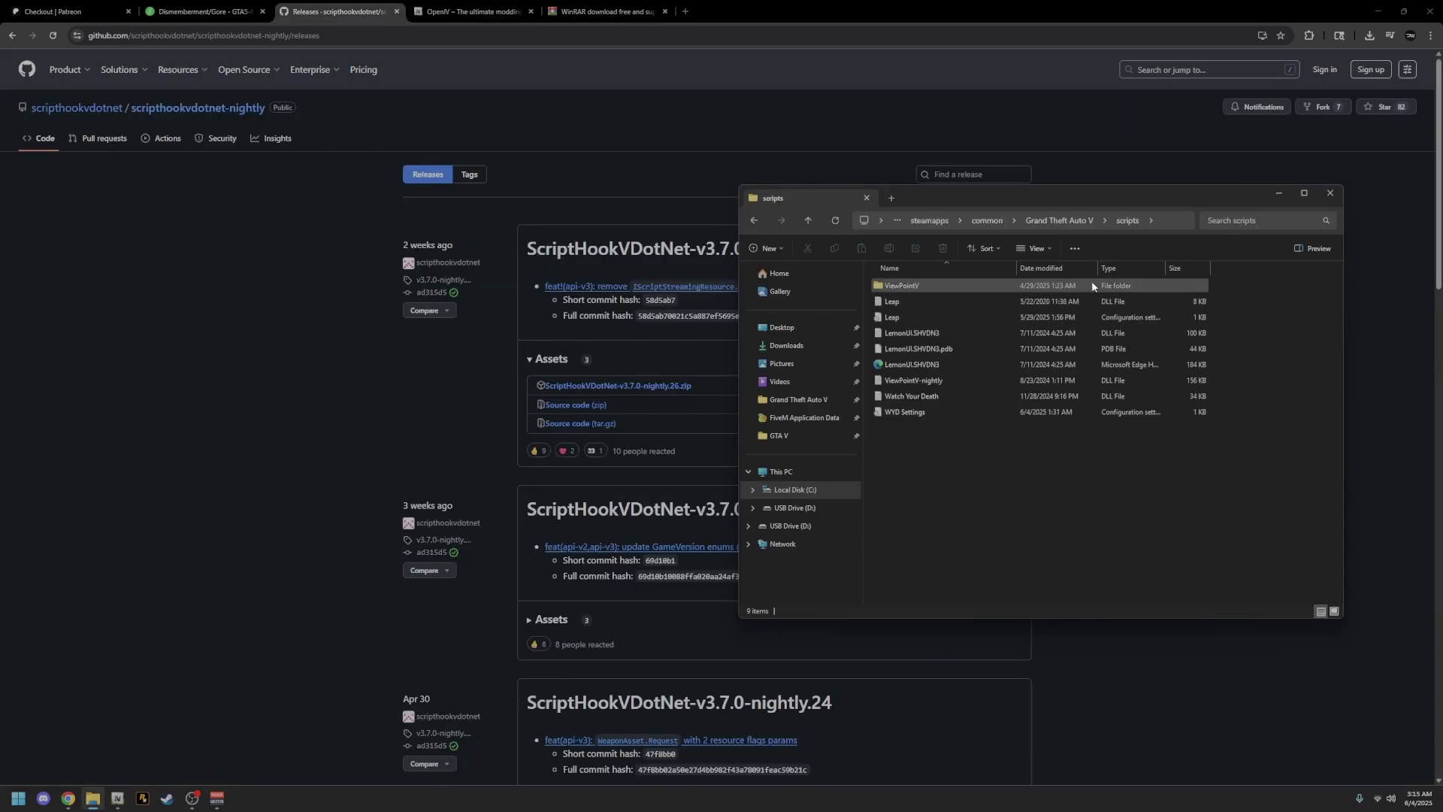
{"action": "left_click", "coordinate": [1329, 193]}
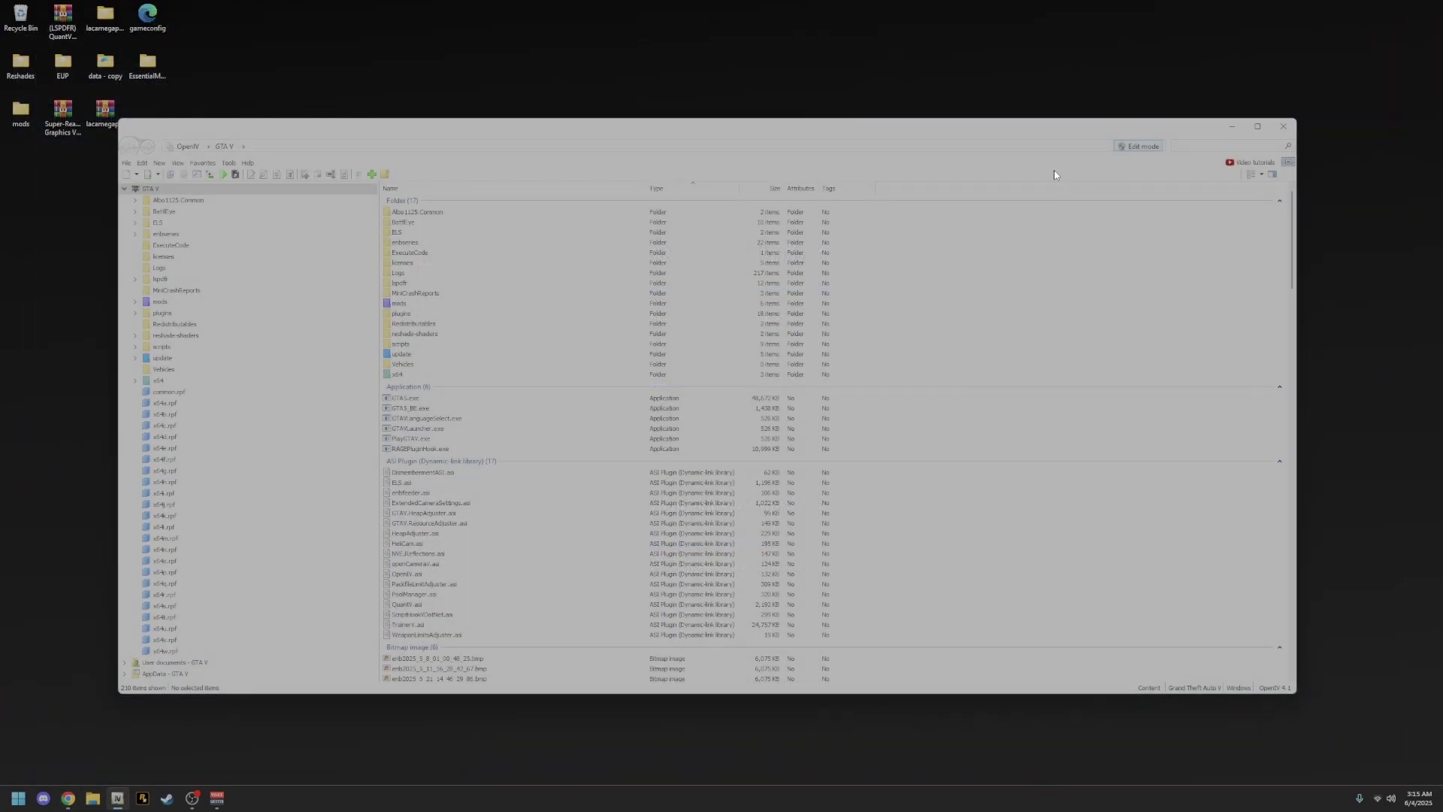
{"action": "left_click", "coordinate": [1283, 126]}
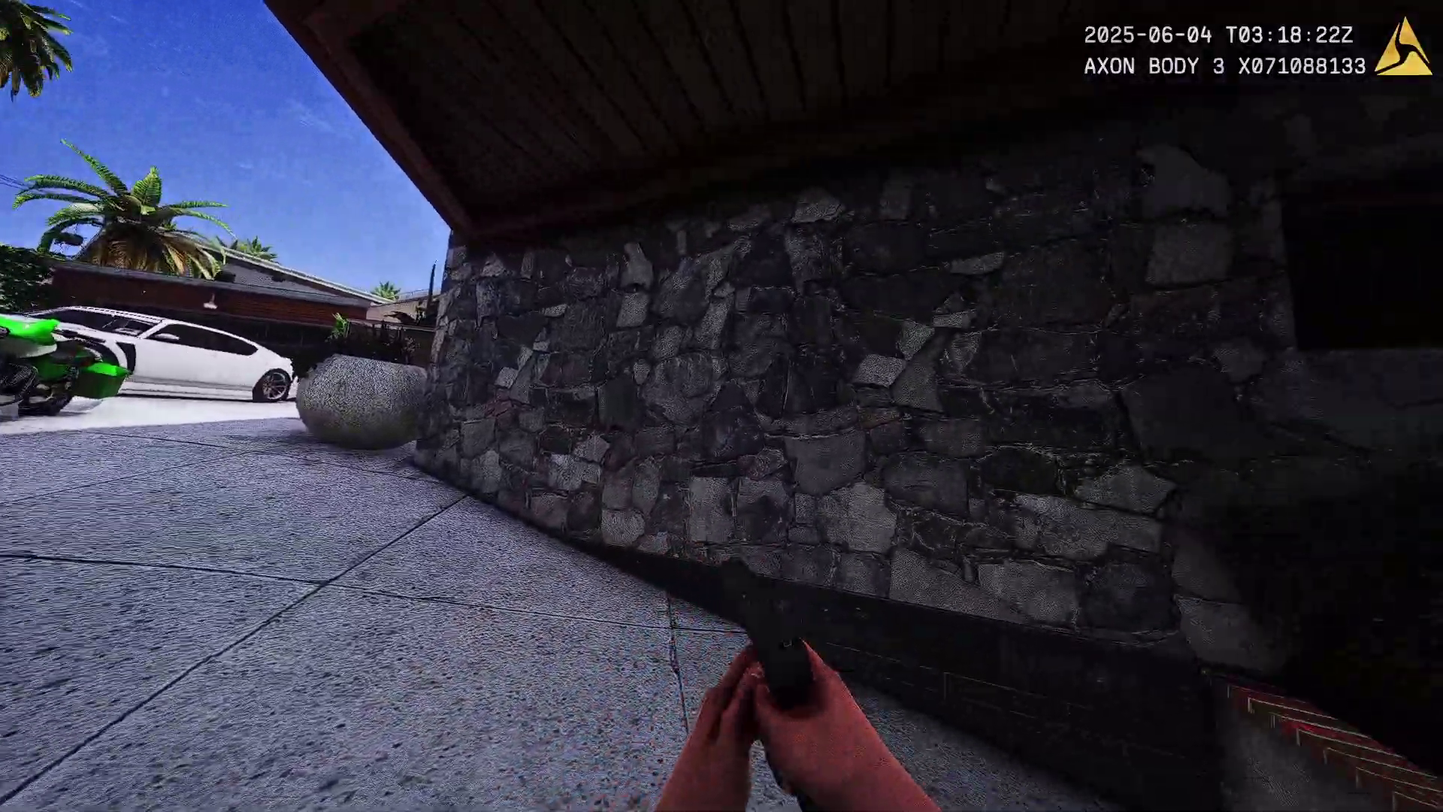
- In the game, open ViewPointV's HUD Settings for the current camera, disable Draw Reticle, and return to the main ViewPointV menu
{"action": "key", "text": "F5"}
{"action": "key", "text": "Return"}
{"action": "key", "text": "Up"}
{"action": "key", "text": "Up"}
{"action": "key", "text": "Return"}
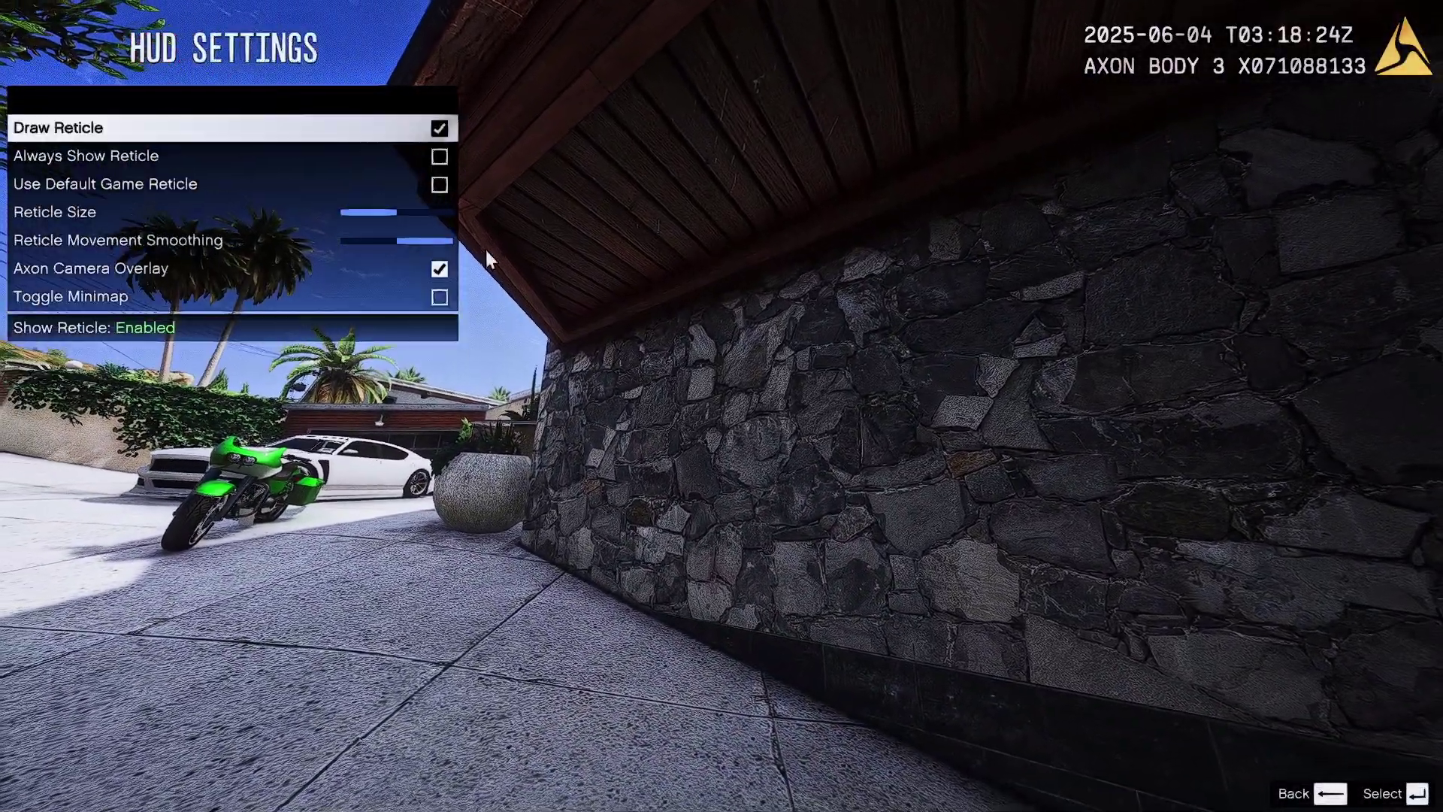
{"action": "key", "text": "Return"}
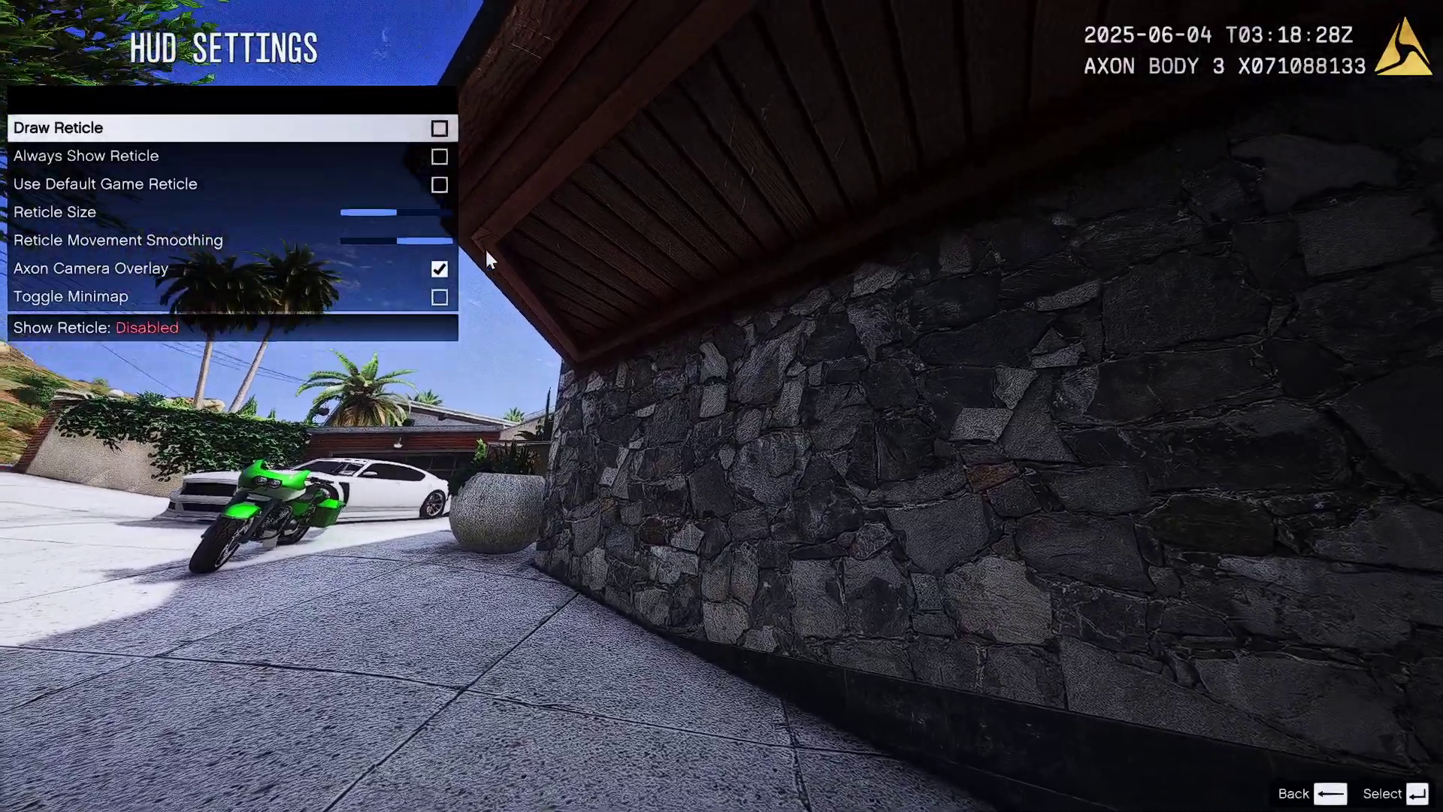
{"action": "key", "text": "BackSpace"}
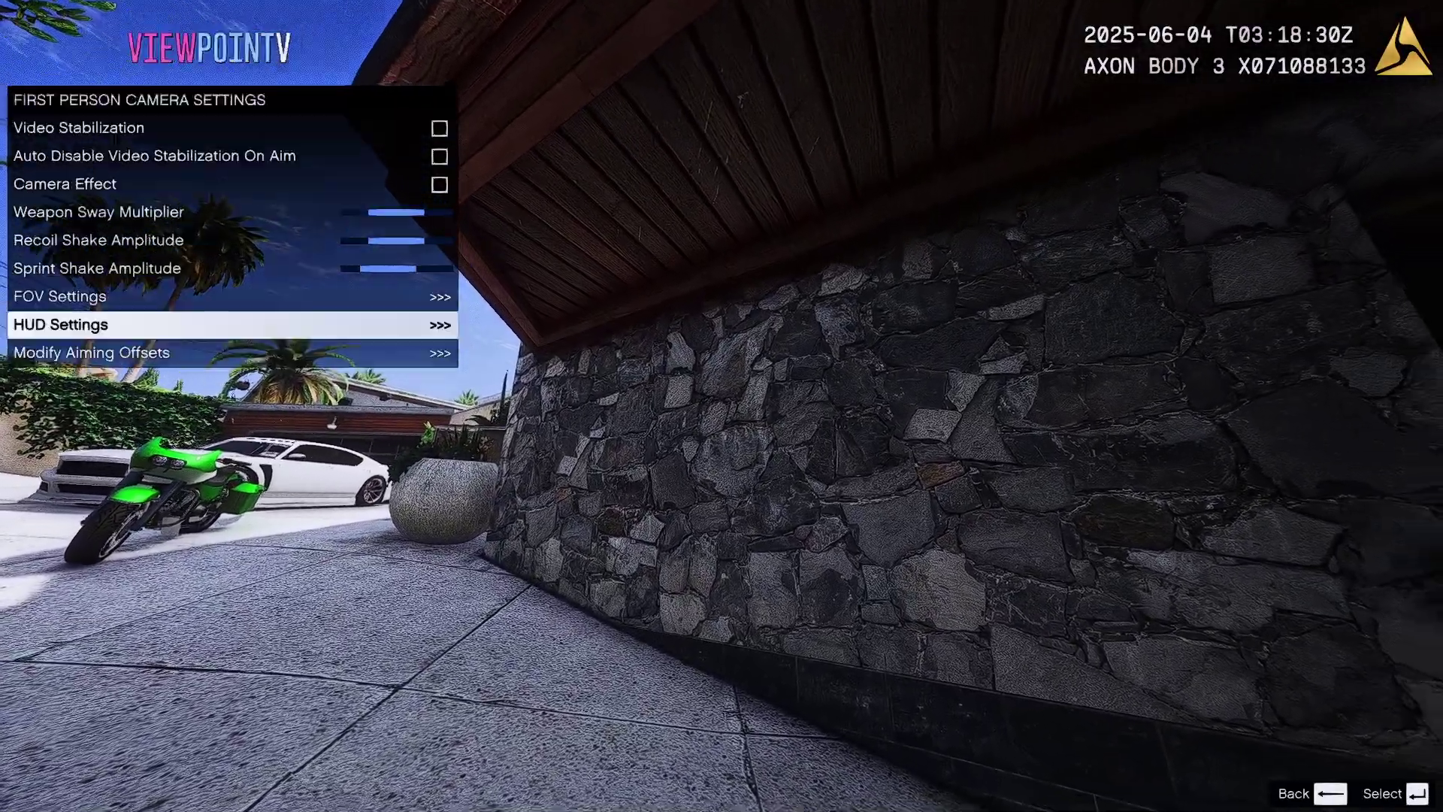
{"action": "key", "text": "BackSpace"}
- Open the Body/Dash Cameras list under ViewPointV's Toggle Cameras
{"action": "key", "text": "F5"}
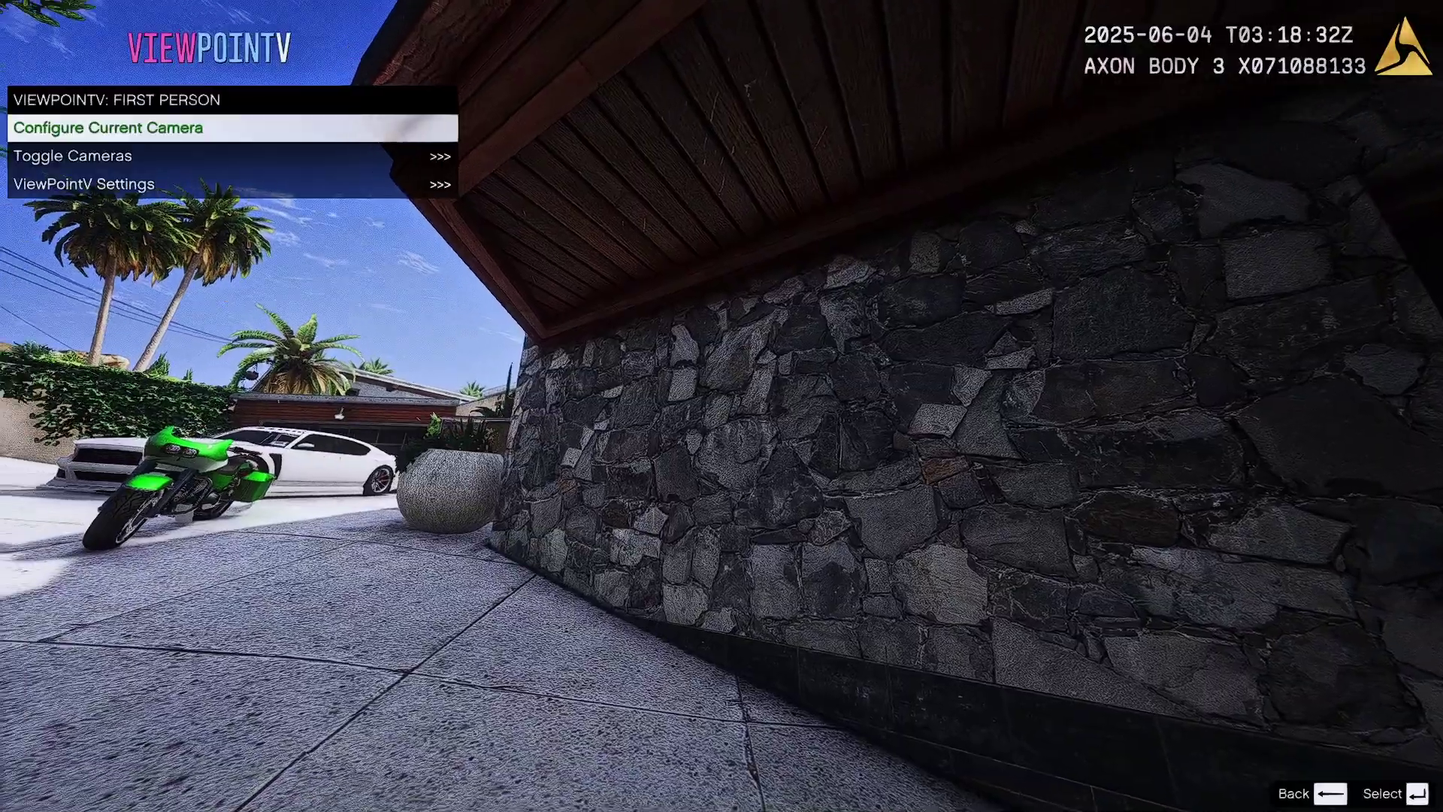
{"action": "key", "text": "Down"}
{"action": "key", "text": "Return"}
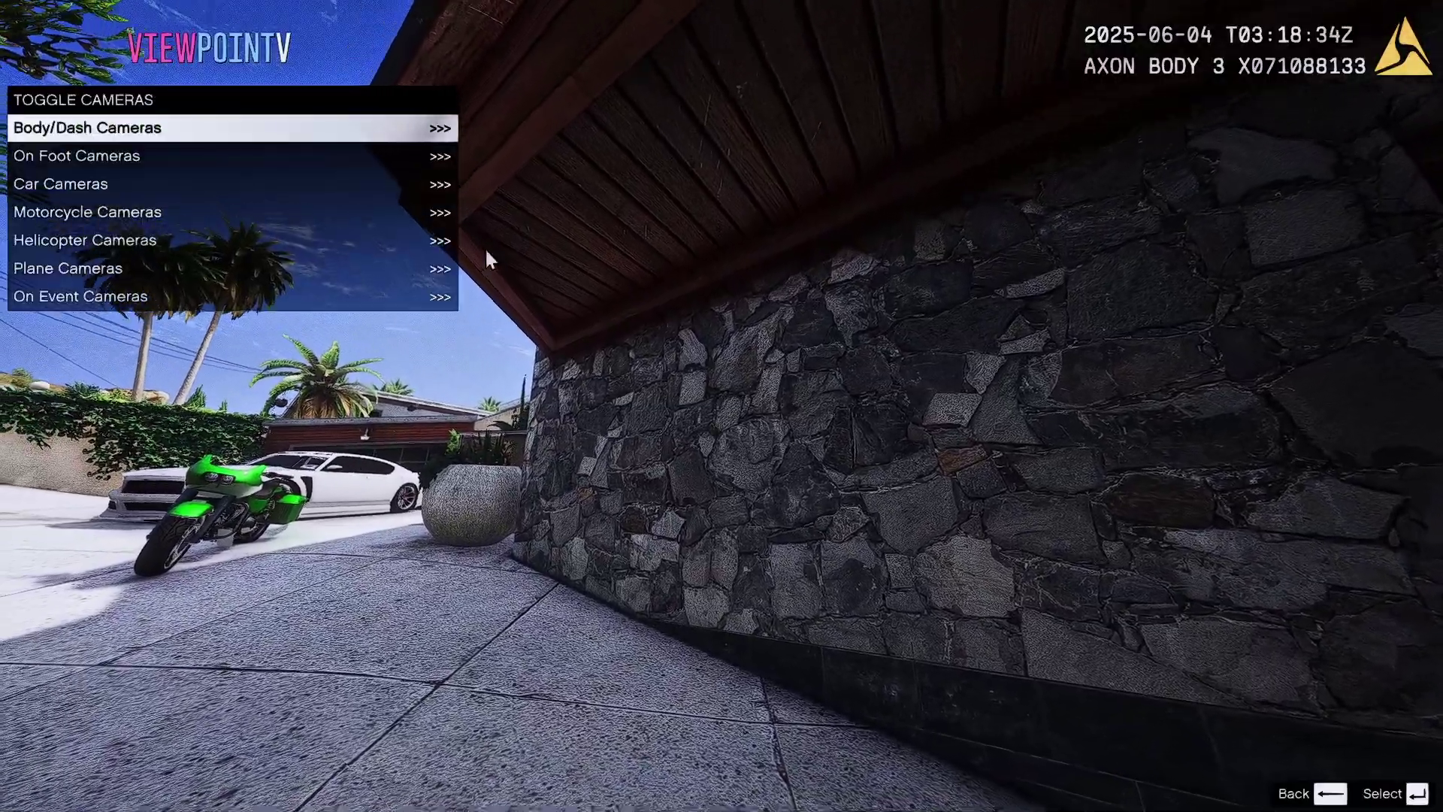
{"action": "key", "text": "Return"}
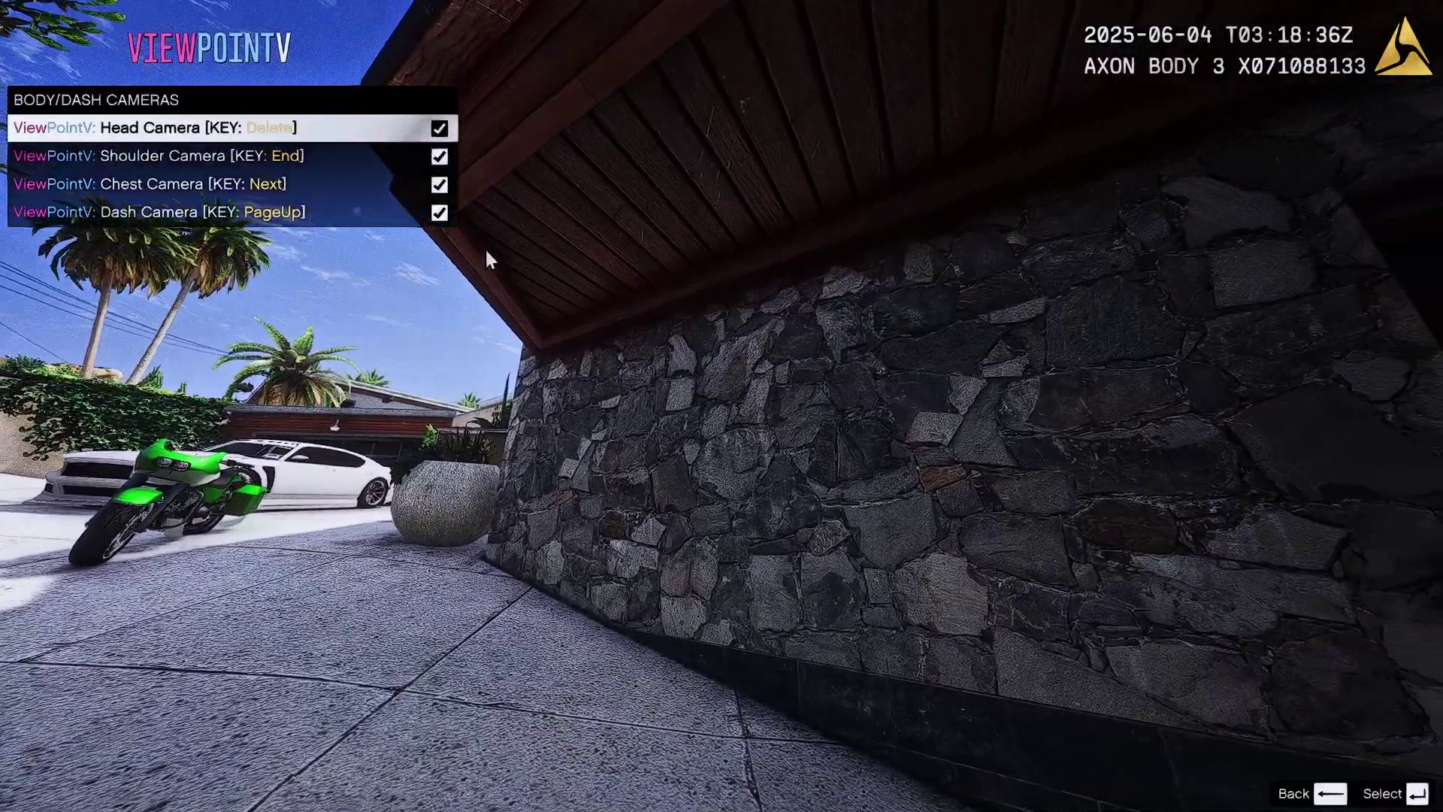
- Compare the enabled cameras in ViewPointV's On Foot Cameras and Body/Dash Cameras lists and return to Toggle Cameras
{"action": "key", "text": "BackSpace"}
{"action": "key", "text": "Down"}
{"action": "key", "text": "Return"}
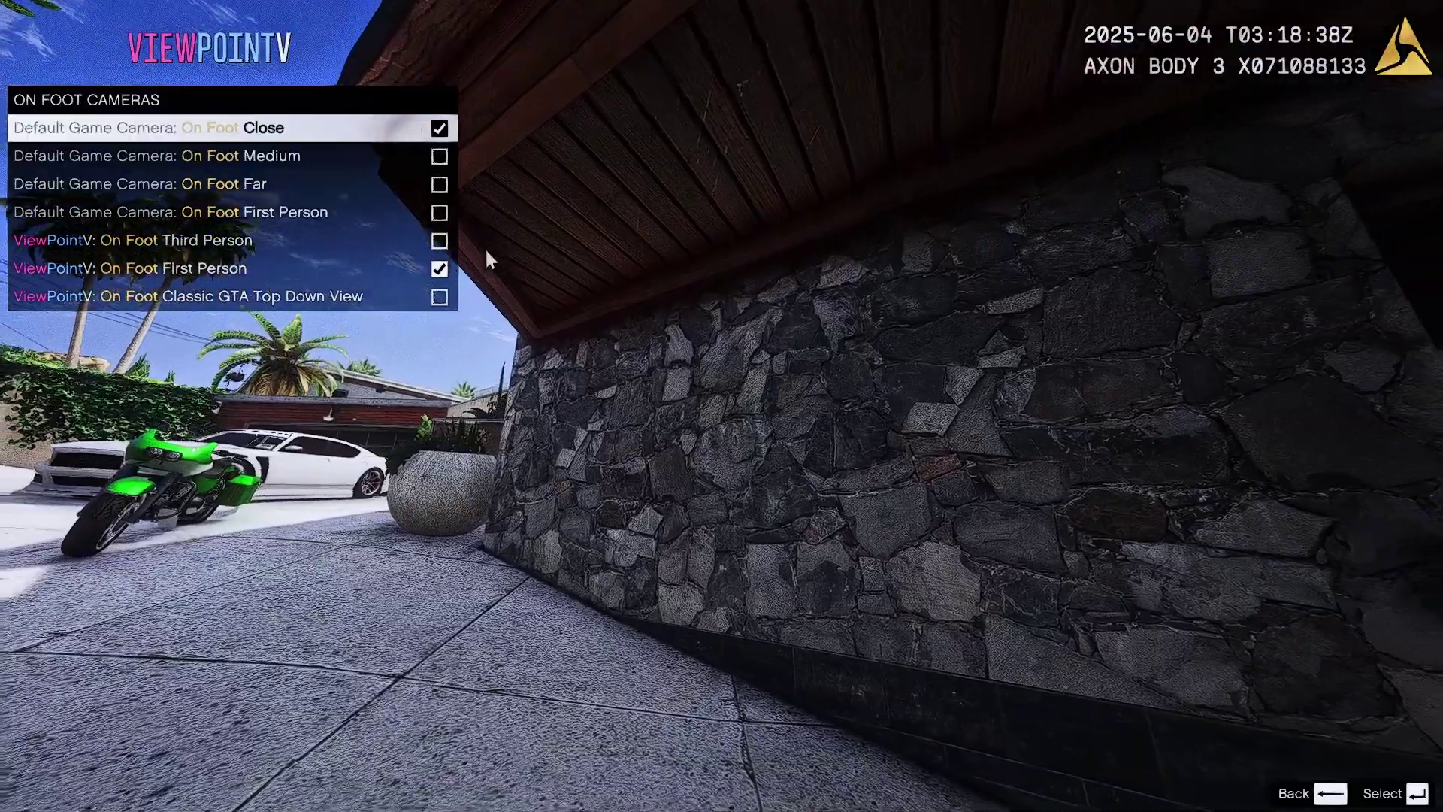
{"action": "key", "text": "BackSpace"}
{"action": "key", "text": "Return"}
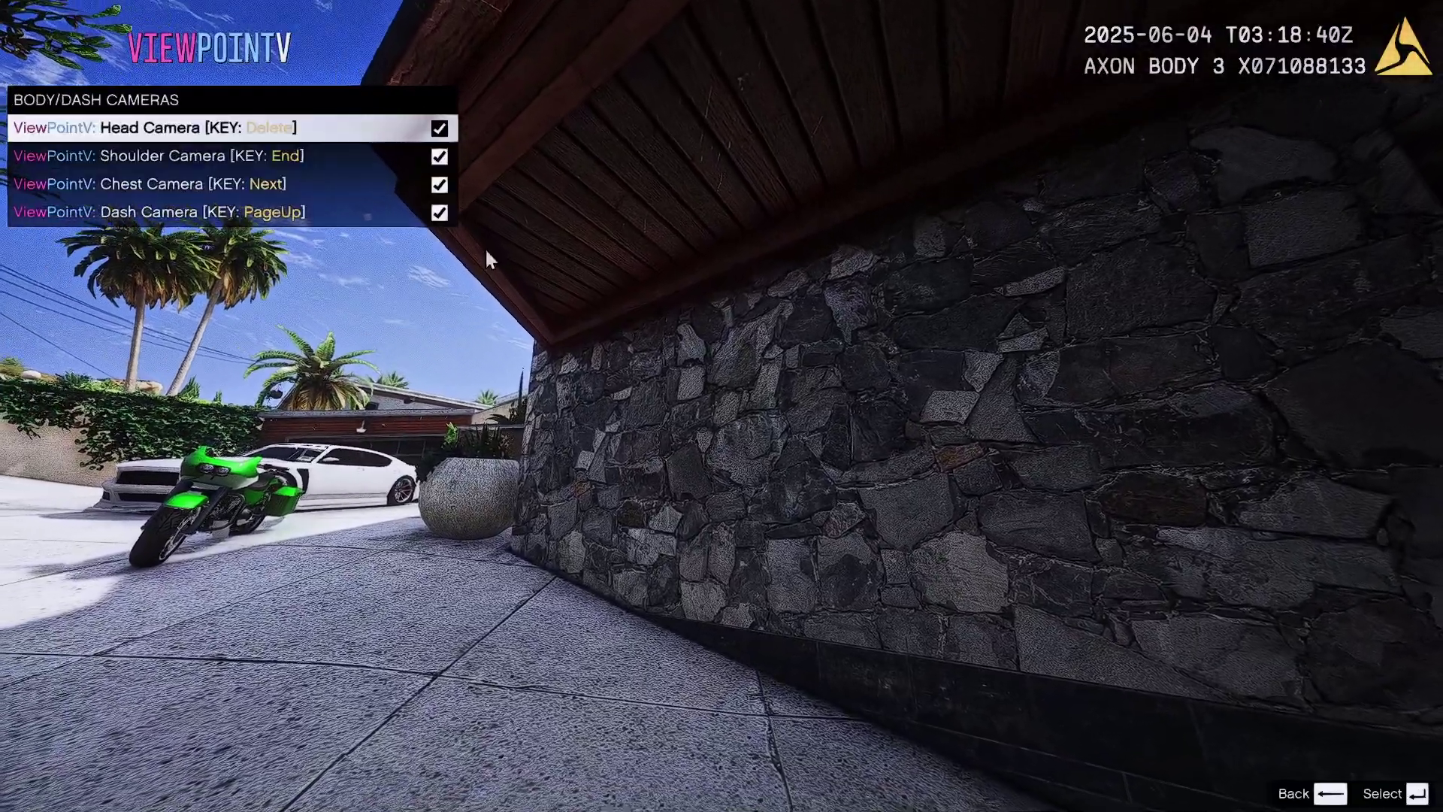
{"action": "key", "text": "BackSpace"}
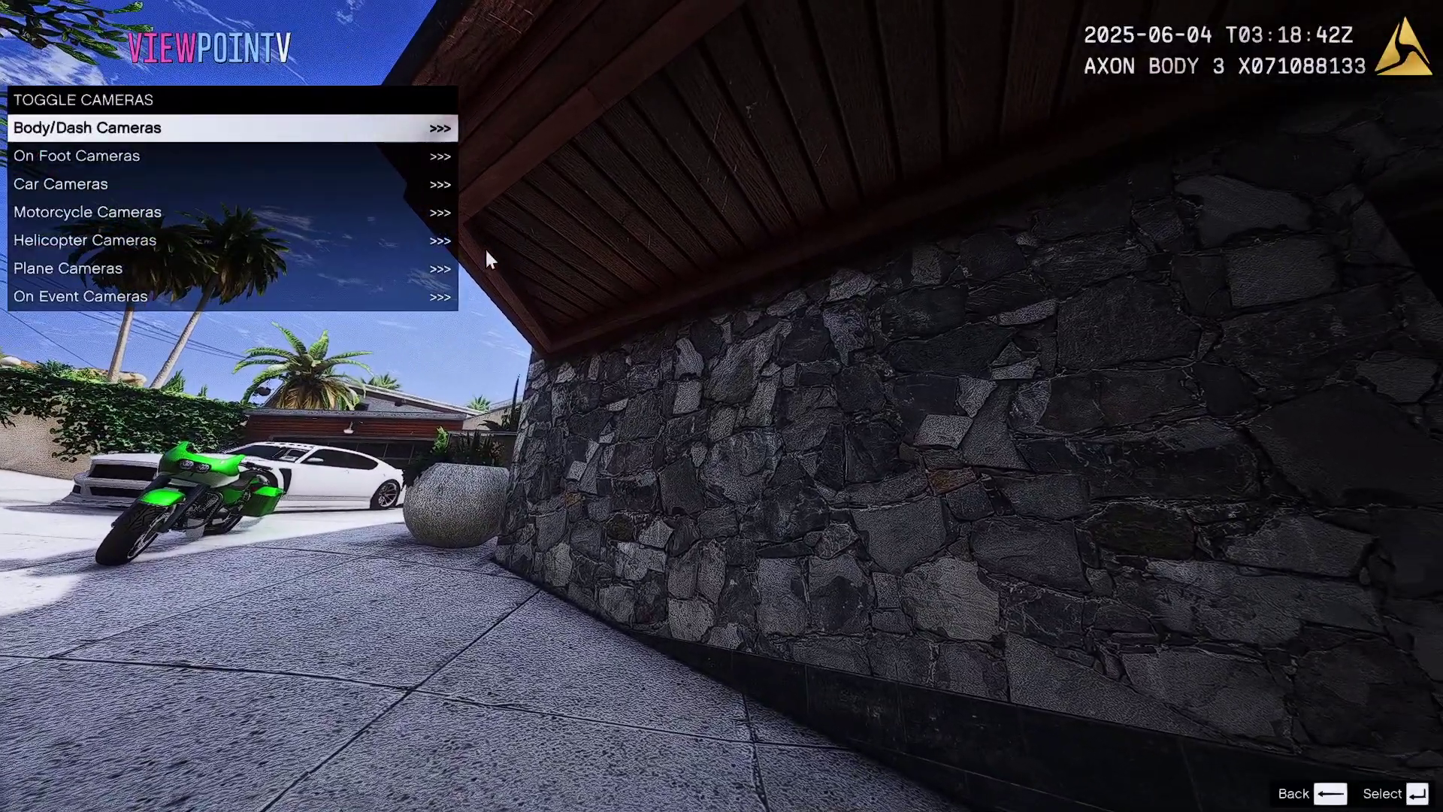
- Check the On Foot Cameras toggles once more and close the ViewPointV menu
{"action": "key", "text": "Down"}
{"action": "key", "text": "Down"}
{"action": "key", "text": "Up"}
{"action": "key", "text": "Return"}
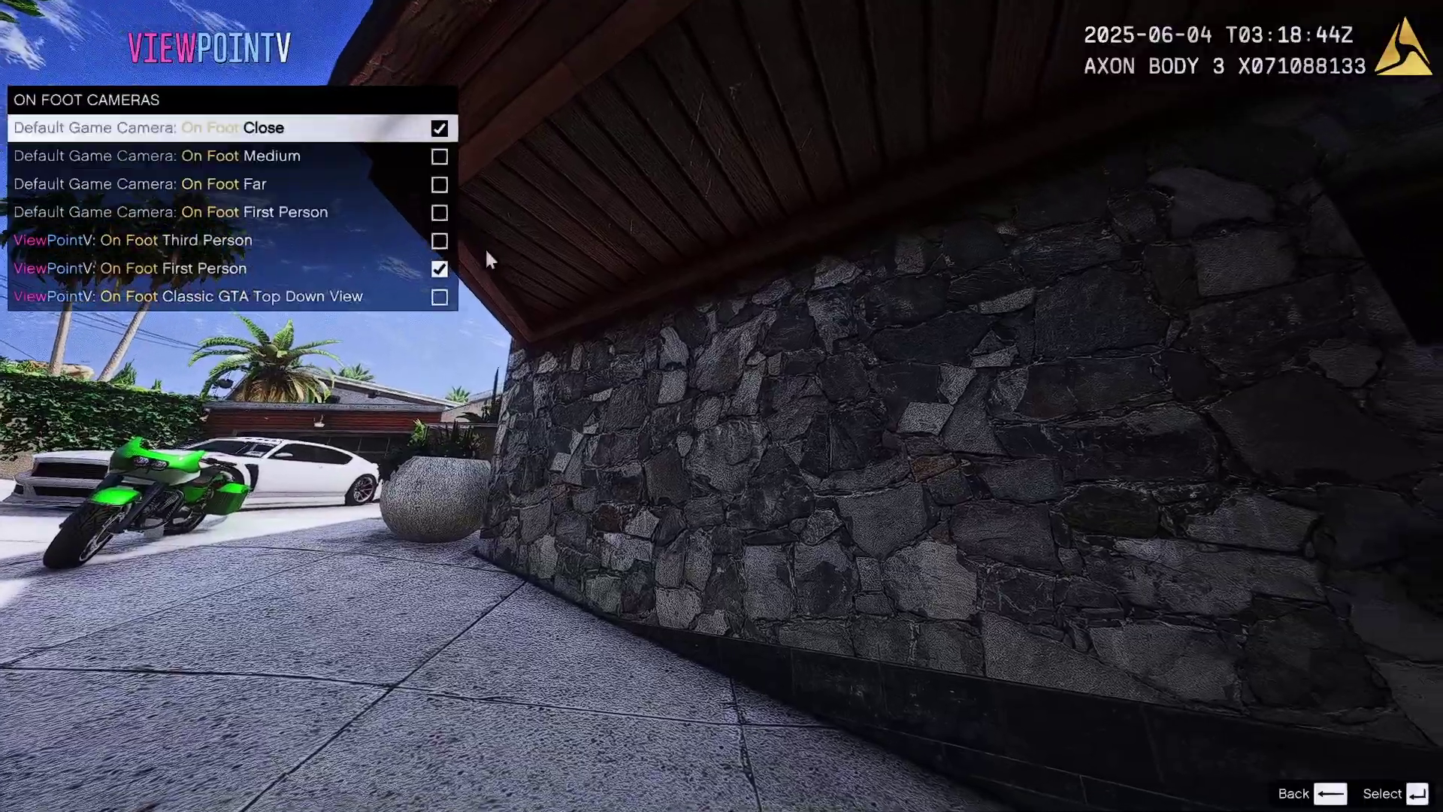
{"action": "key", "text": "BackSpace"}
{"action": "key", "text": "BackSpace"}
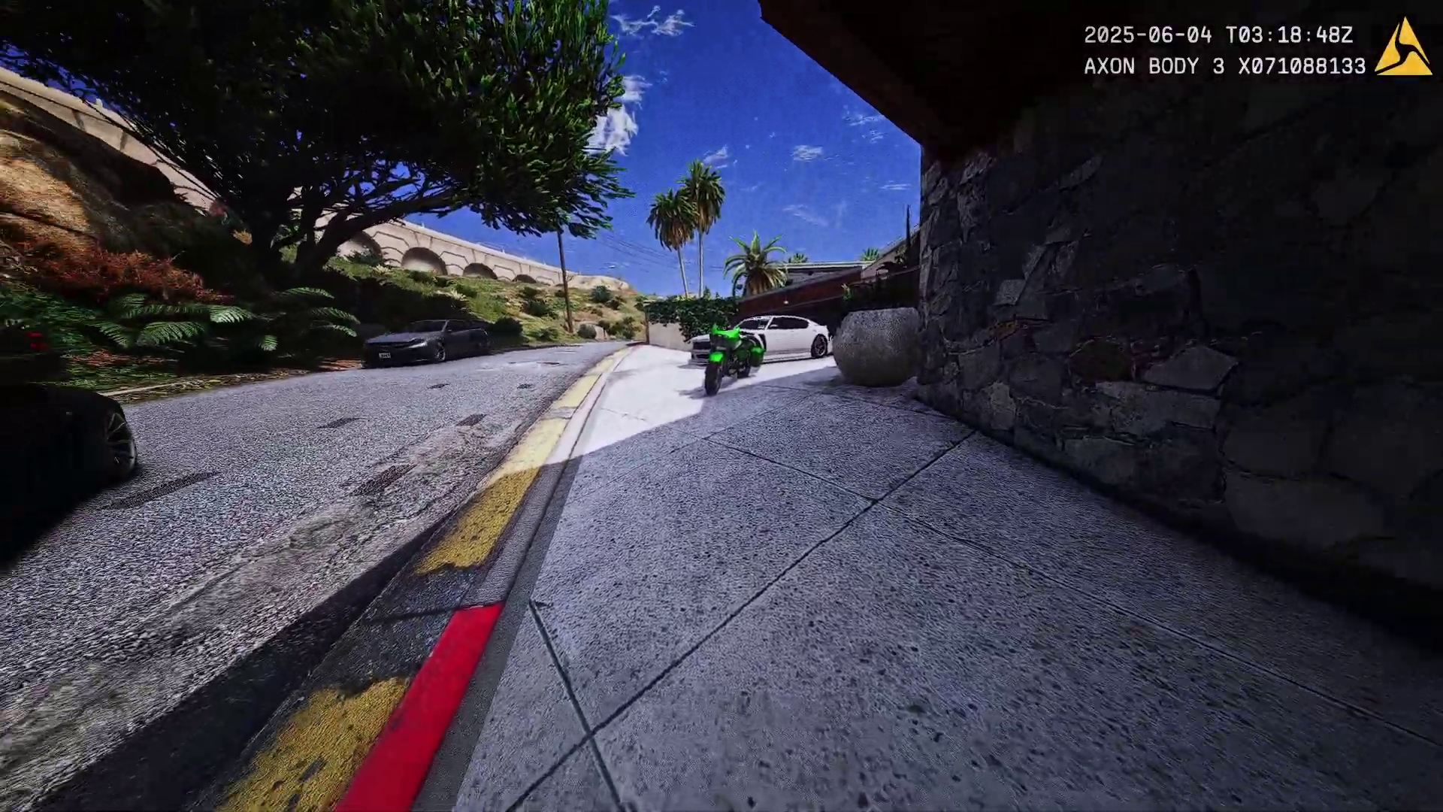
- Switch to the close third-person on-foot camera and walk the character past the motorcycle and white car to the curb
{"action": "key", "text": "v"}
{"action": "key", "text": "w"}
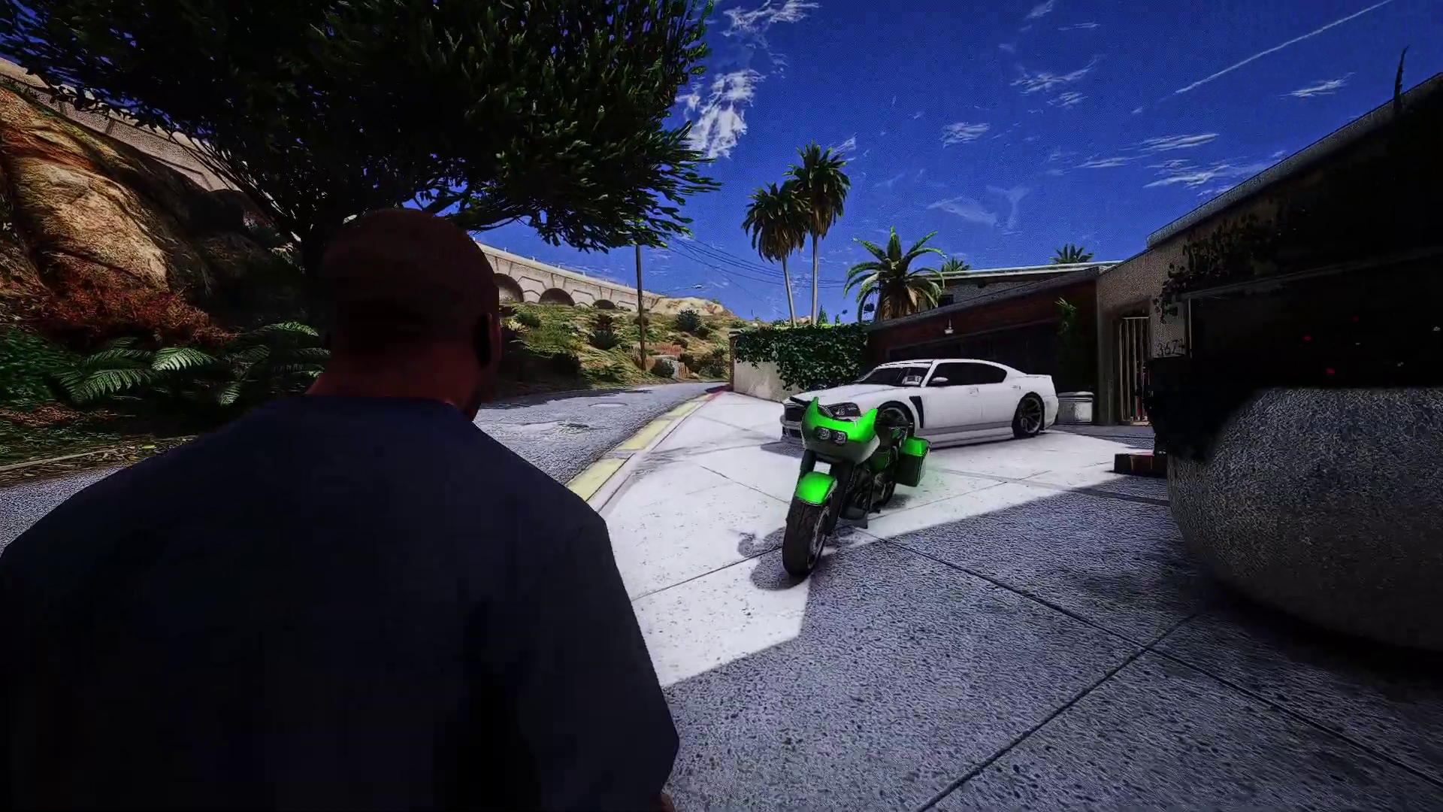
{"action": "key", "text": "w"}
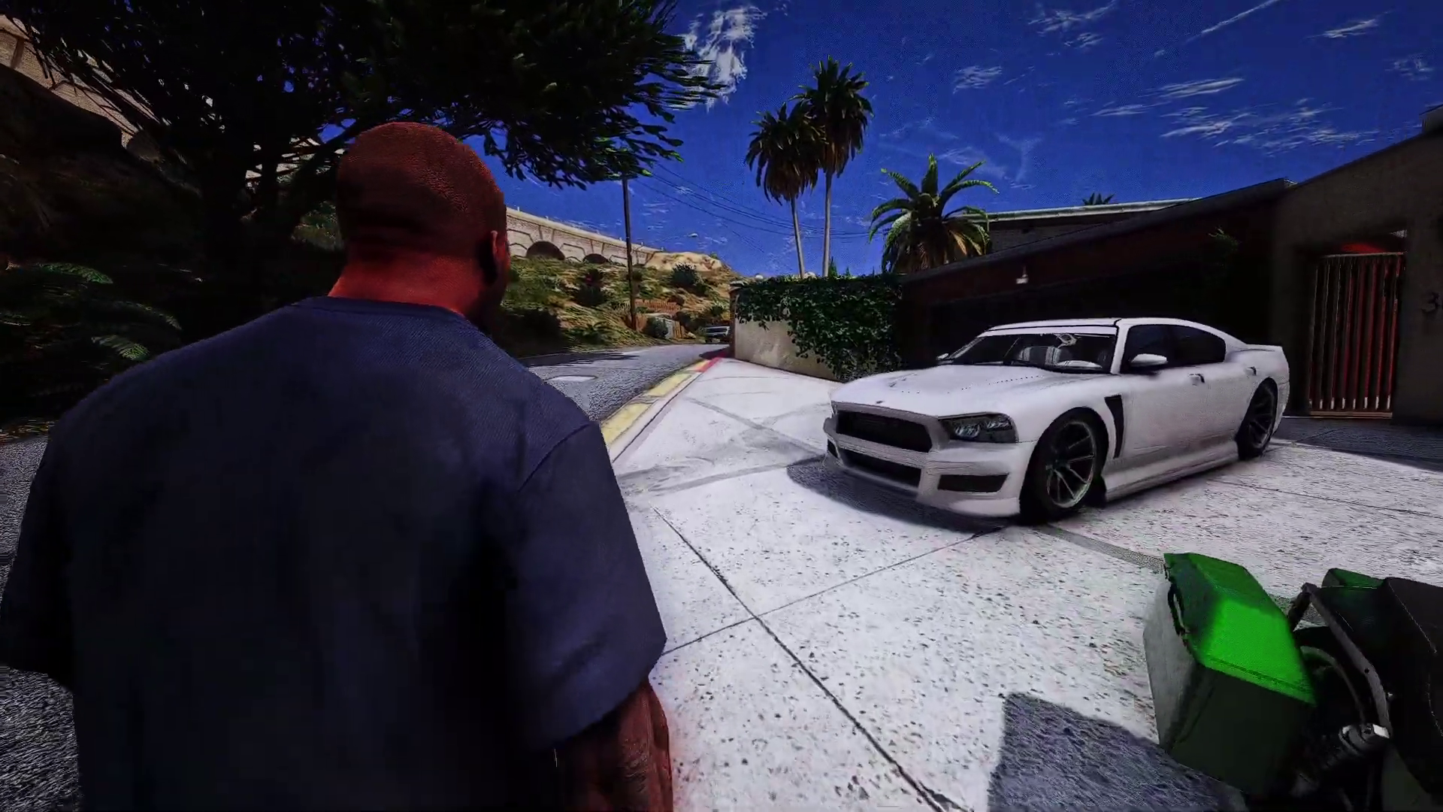
{"action": "key", "text": "w"}
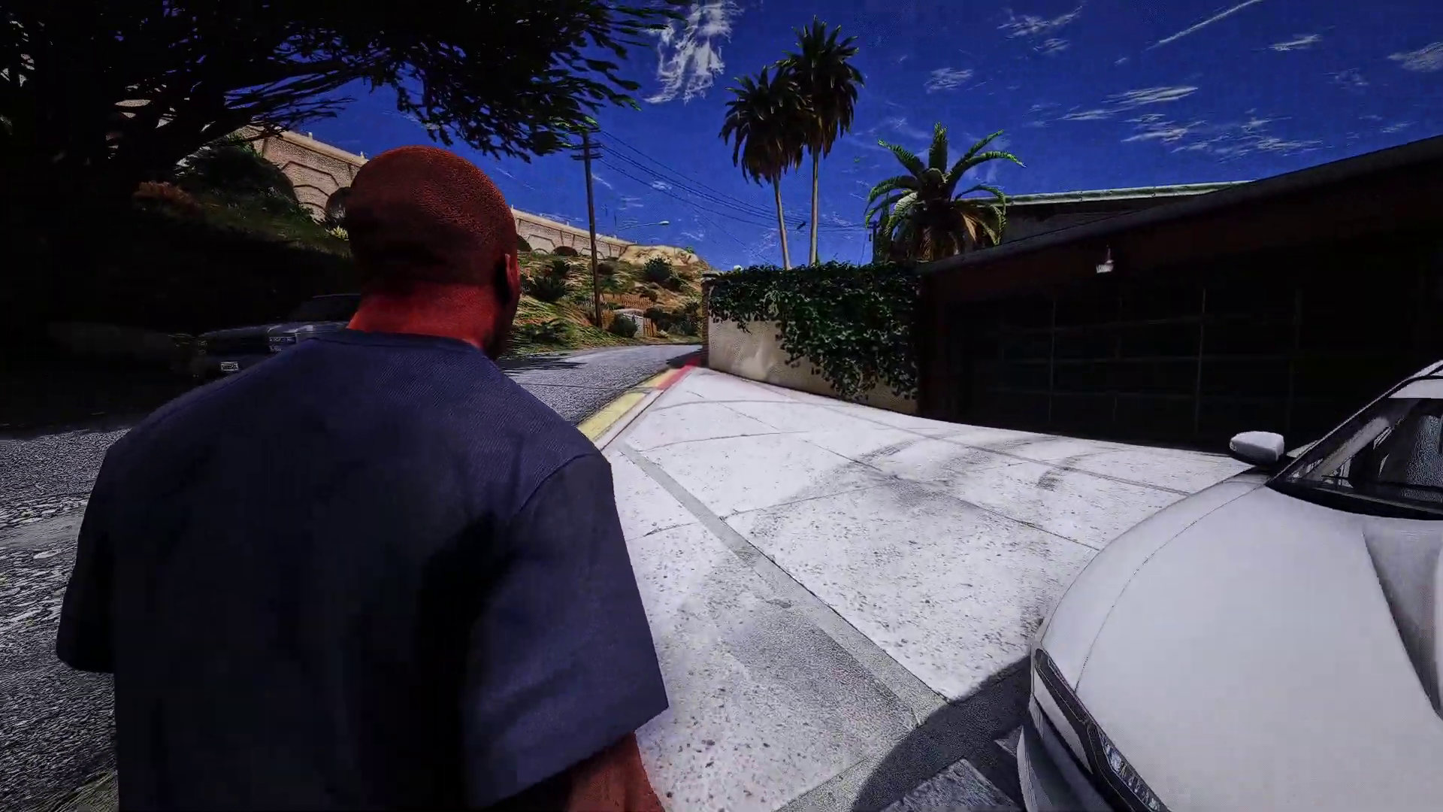
{"action": "key", "text": "w"}
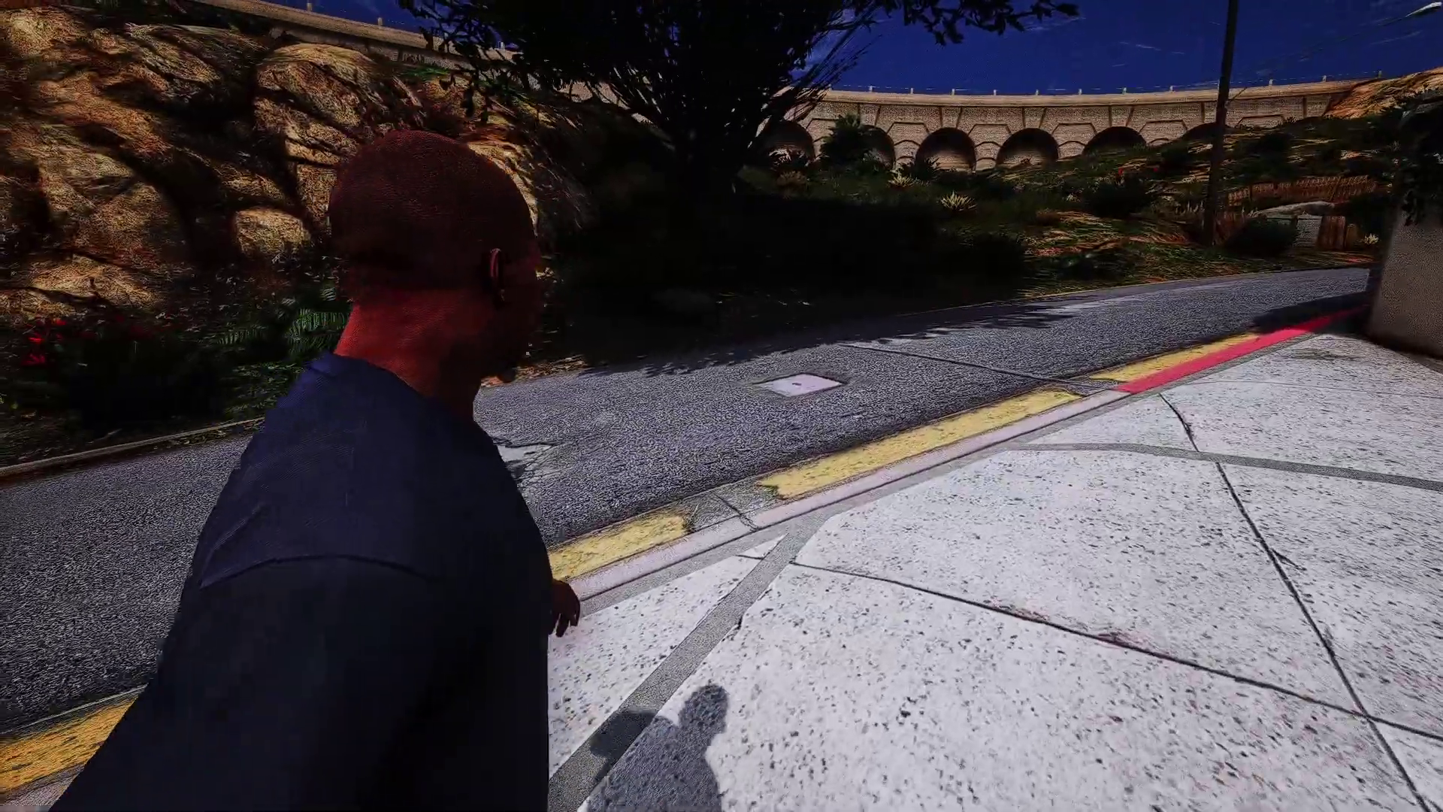
{"action": "key", "text": "w"}
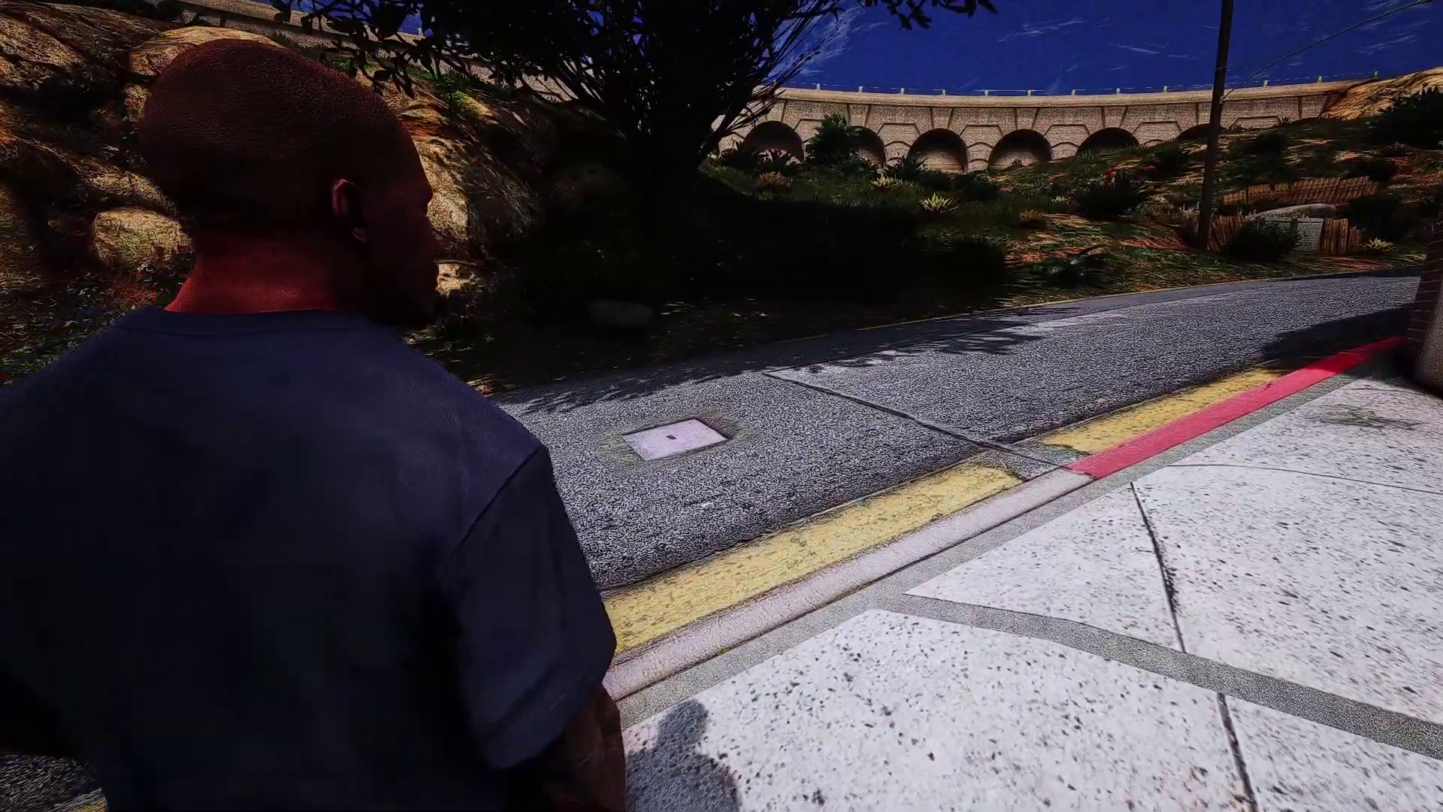
{"action": "key", "text": "w"}
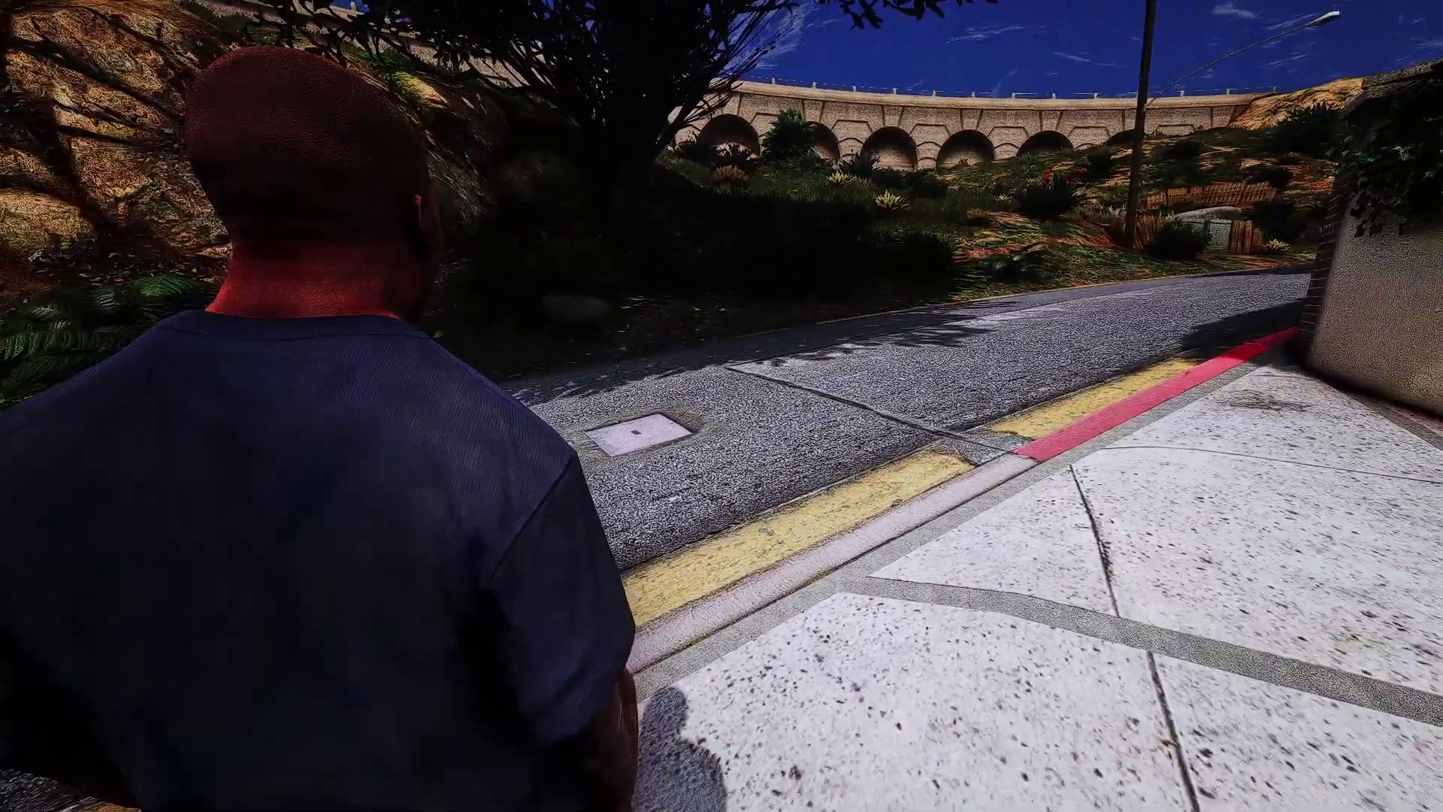
- Switch to the ViewPointV first-person on-foot camera and walk the character along the road toward the black car
{"action": "key", "text": "v"}
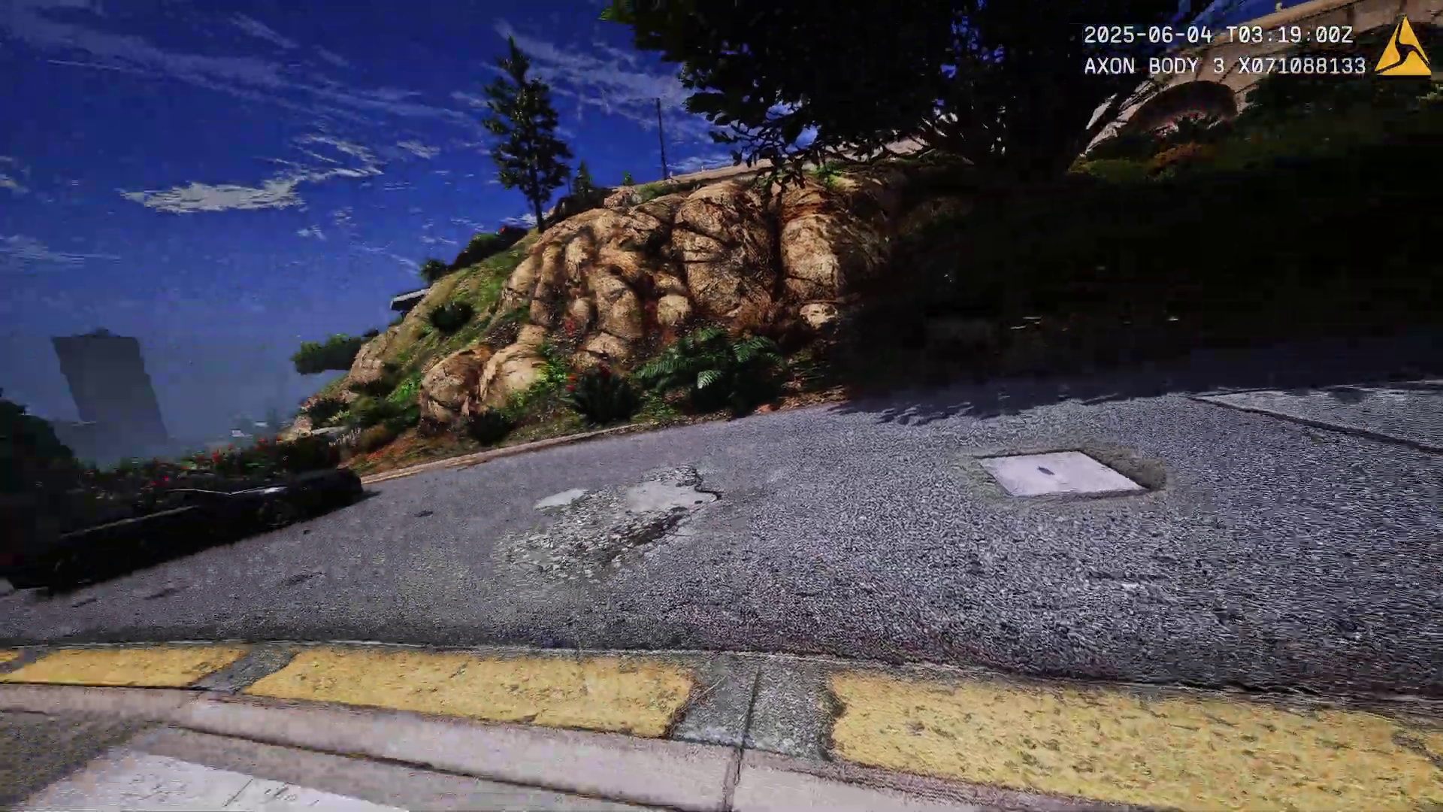
{"action": "key", "text": "w"}
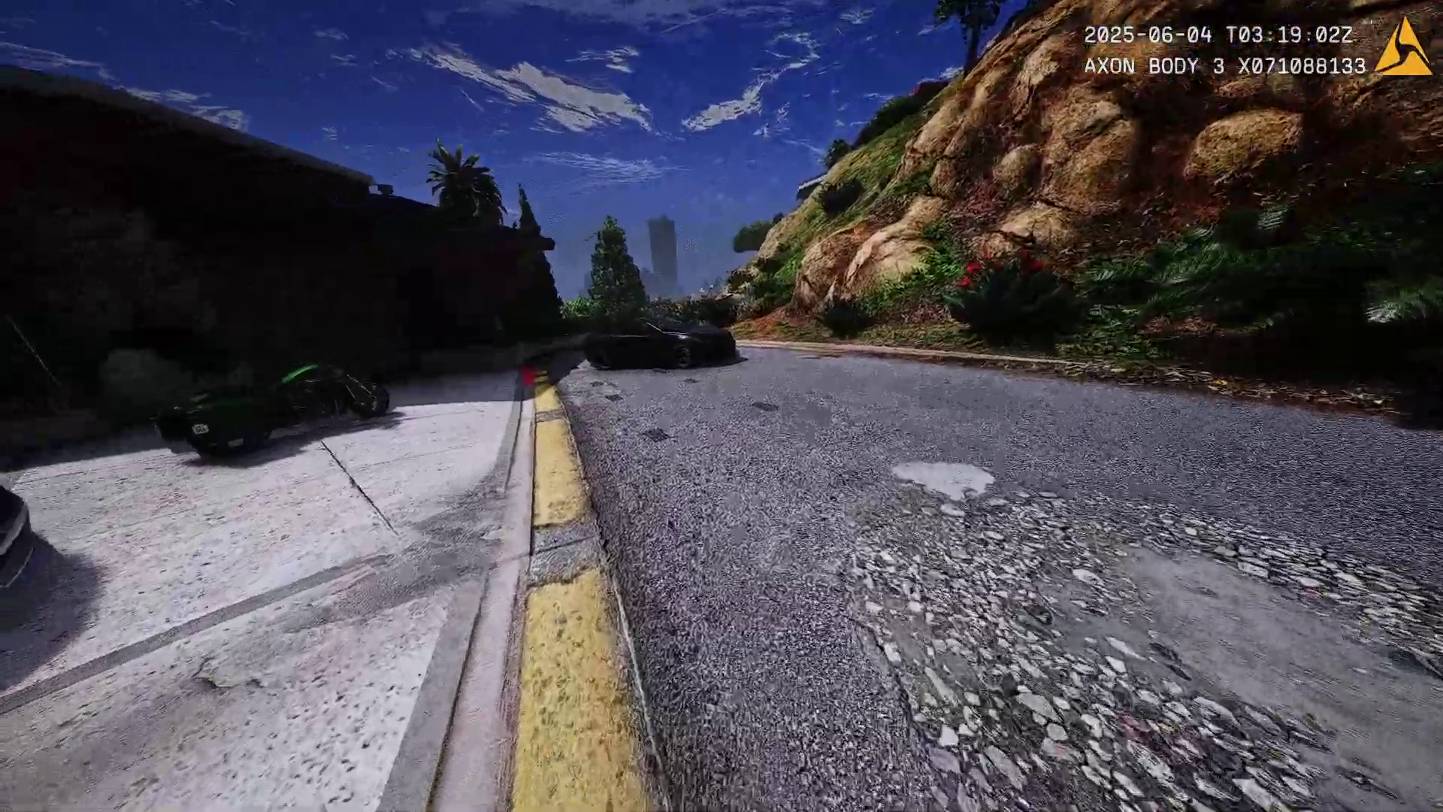
{"action": "key", "text": "w"}
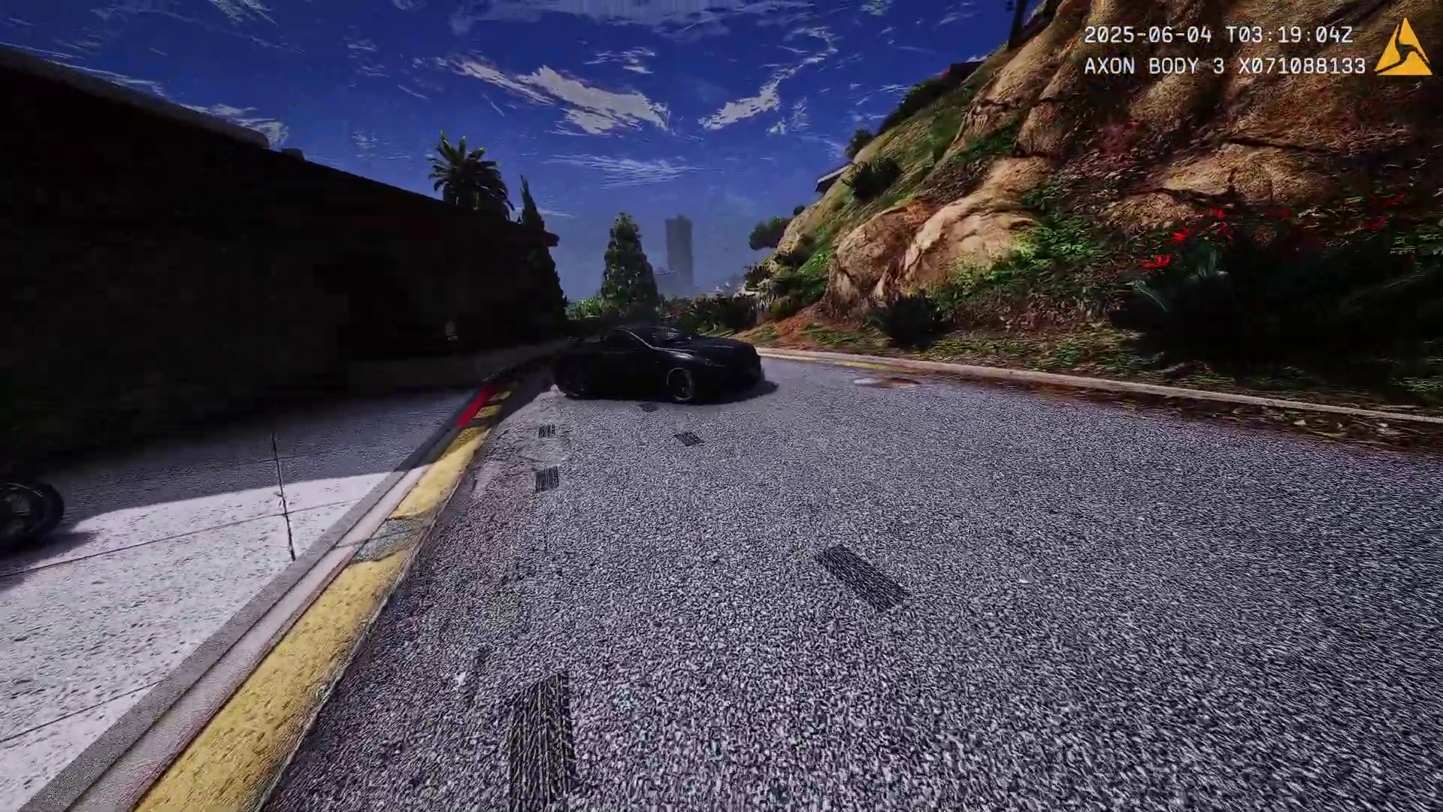
{"action": "key", "text": "2"}
{"action": "key", "text": "w"}
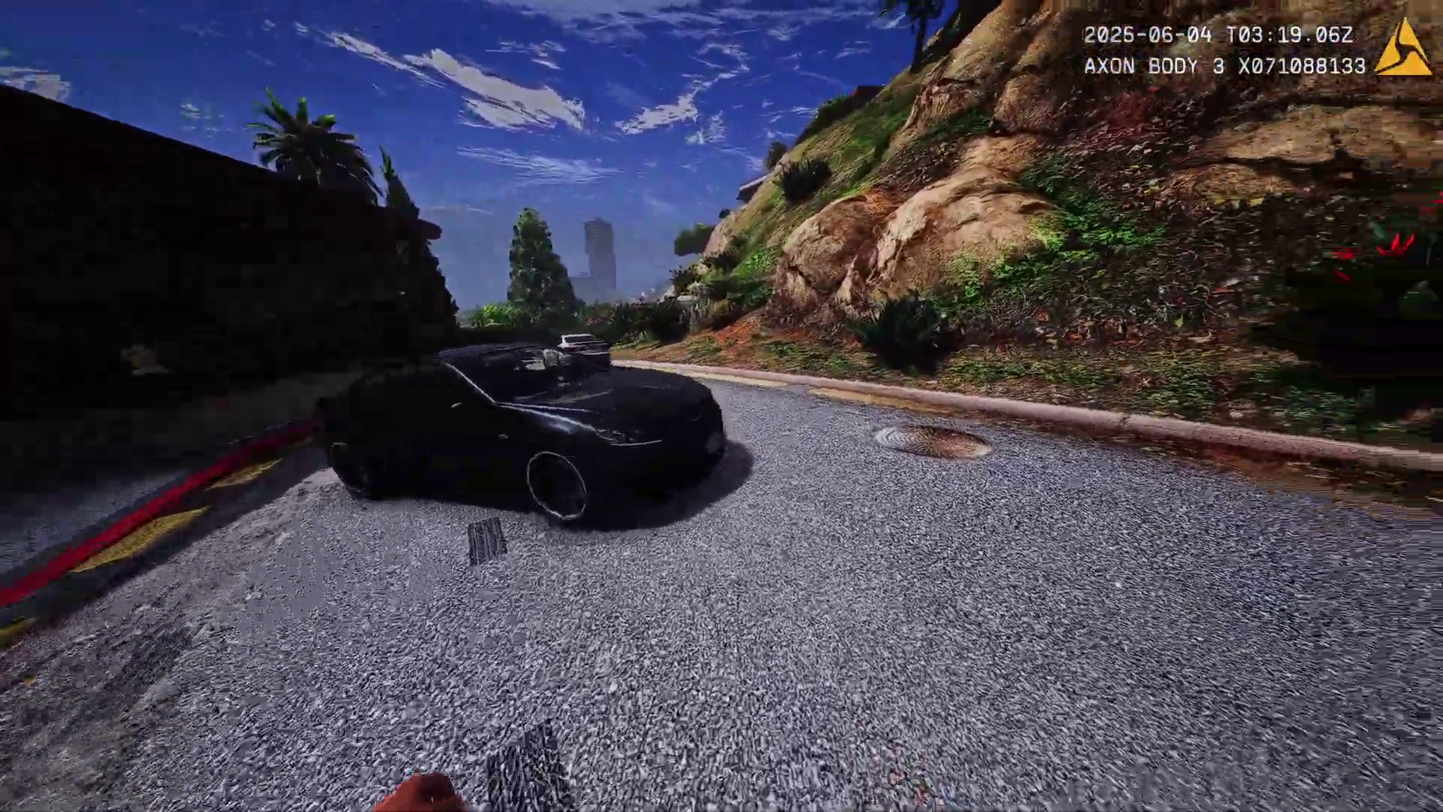